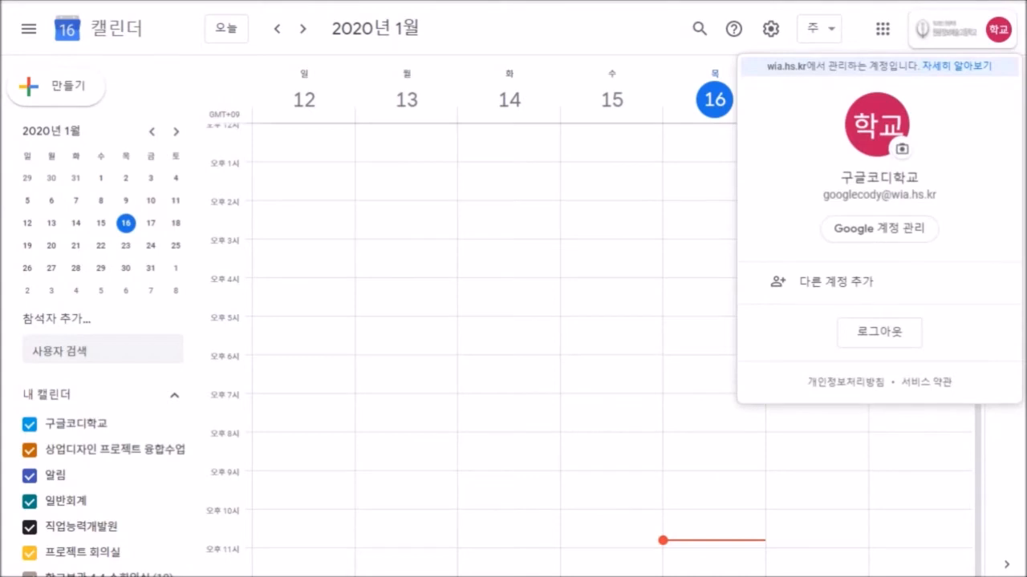
Dismiss the account popup and reopen Calendar from the Google apps grid to the 12–18 January week.
drag(823, 195, 857, 195)
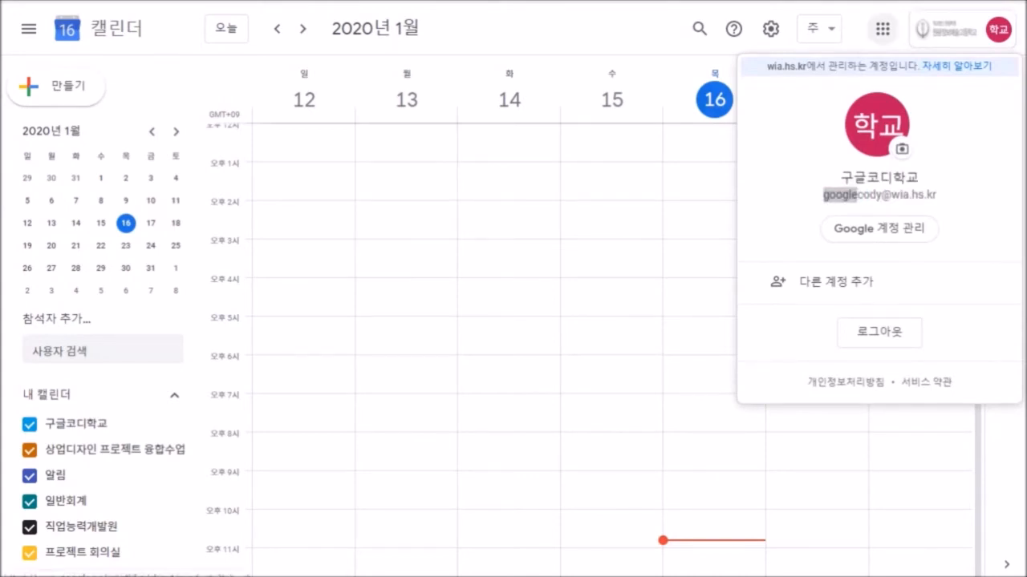
click(882, 29)
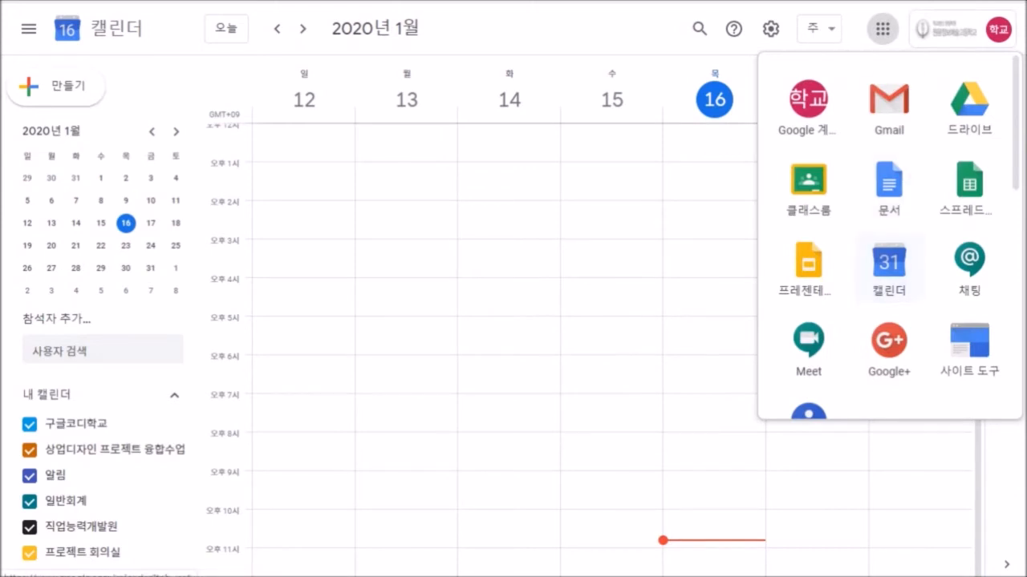
click(889, 265)
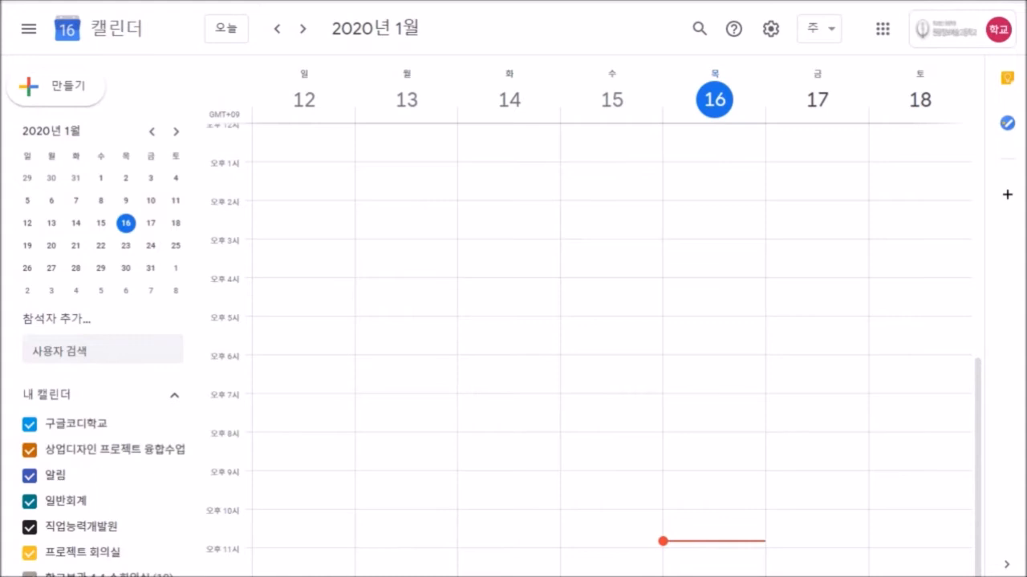
Collapse and restore the side panel, then start a new event and discard it.
click(28, 29)
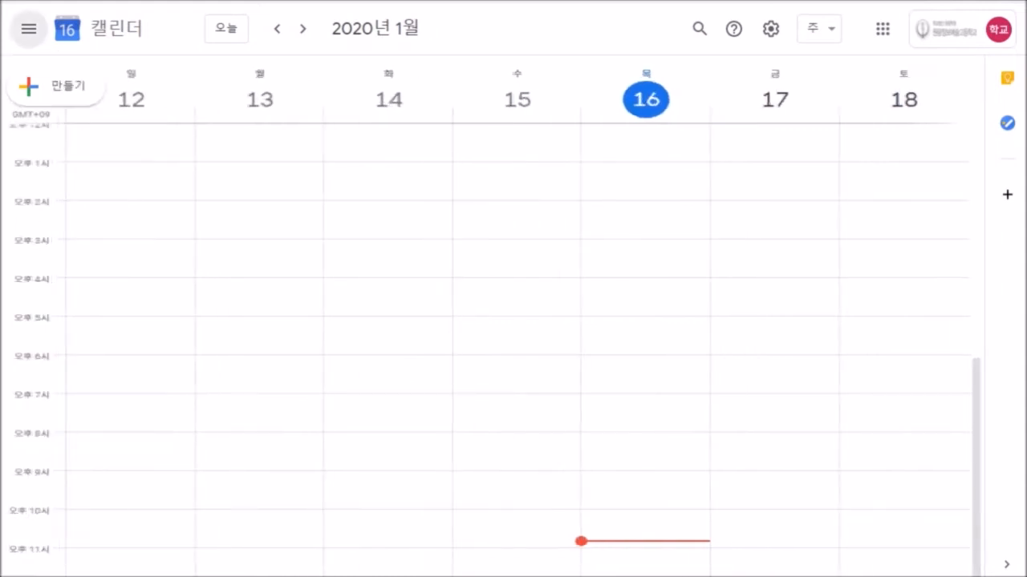
click(28, 29)
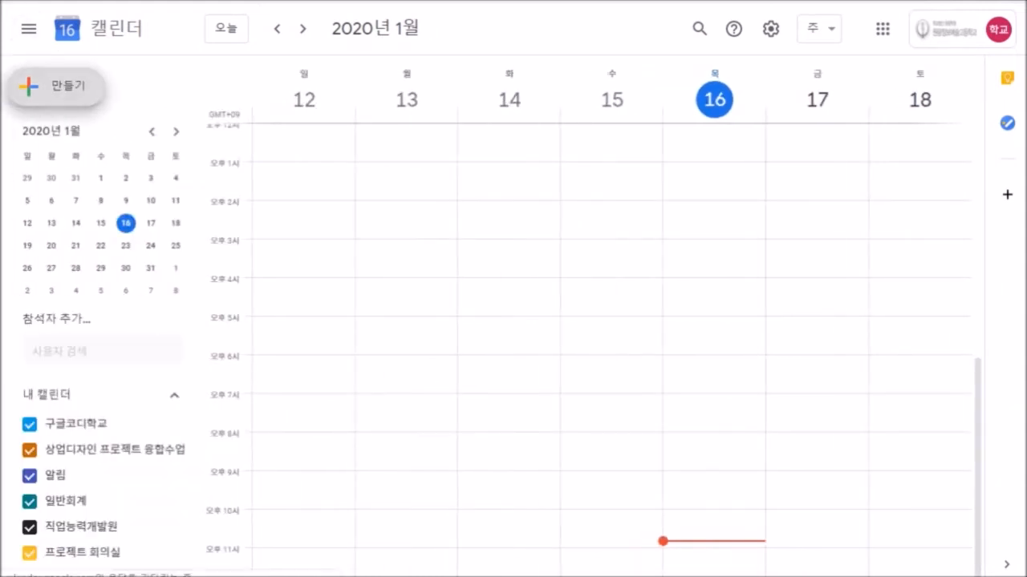
click(55, 85)
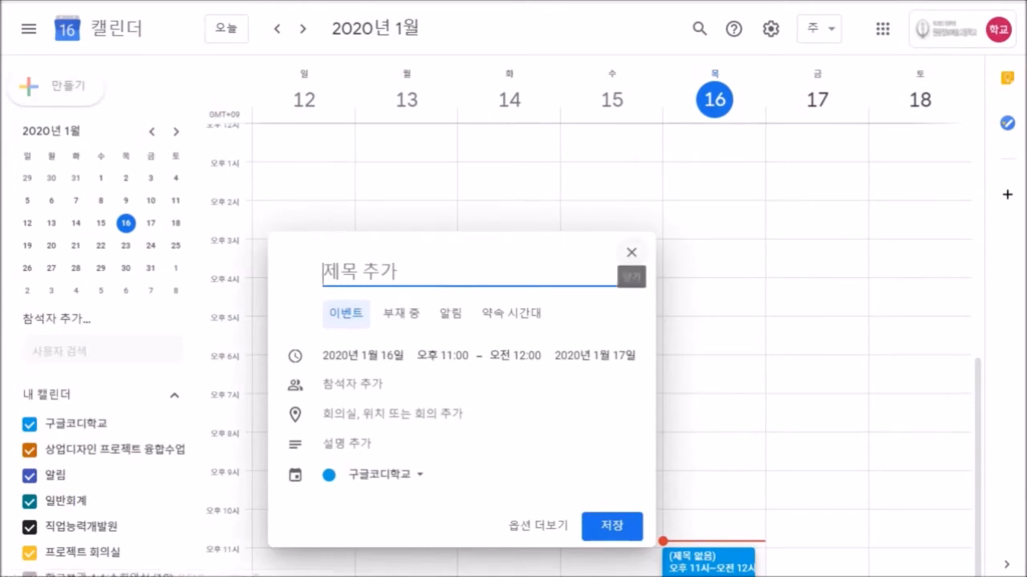
click(631, 252)
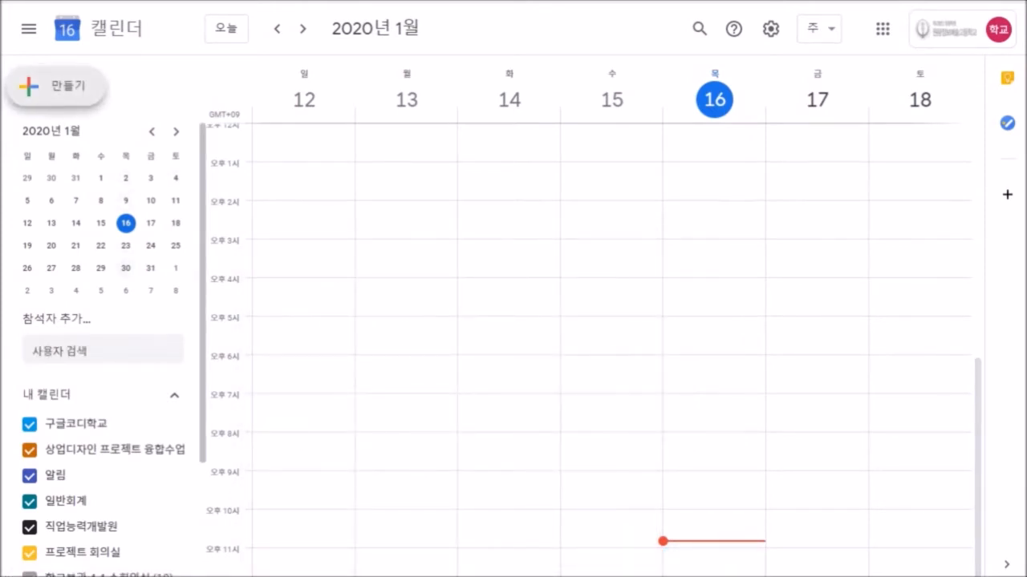
Try the people search in the sidebar, close its suggestions, and scroll through the sidebar.
click(89, 351)
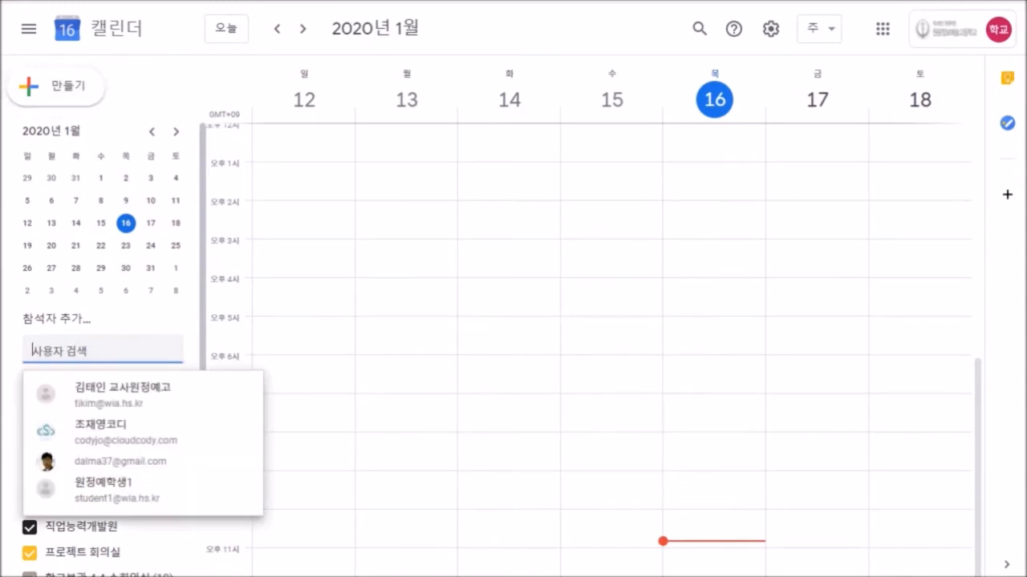
click(136, 320)
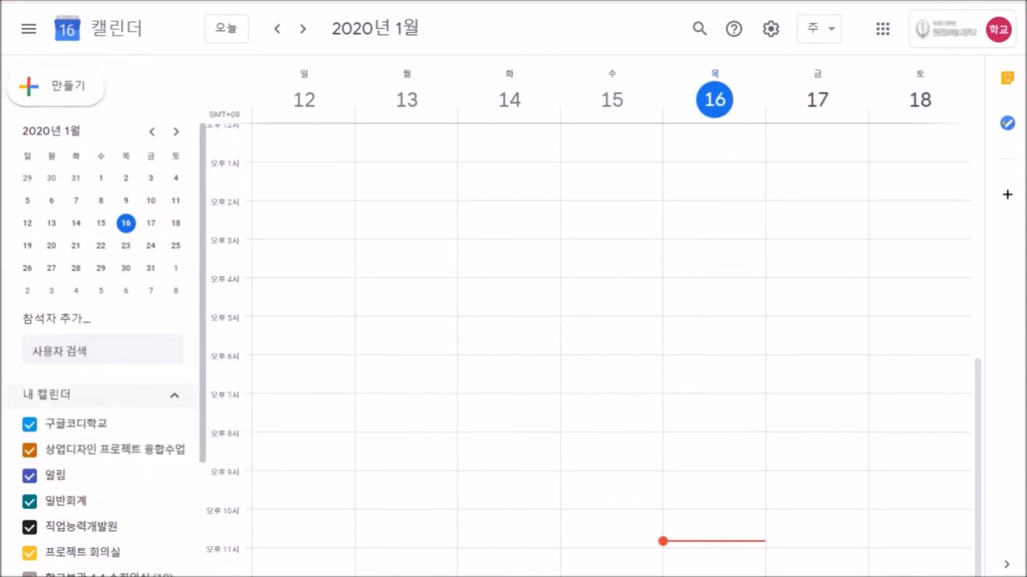
scroll(100, 401, down, 2)
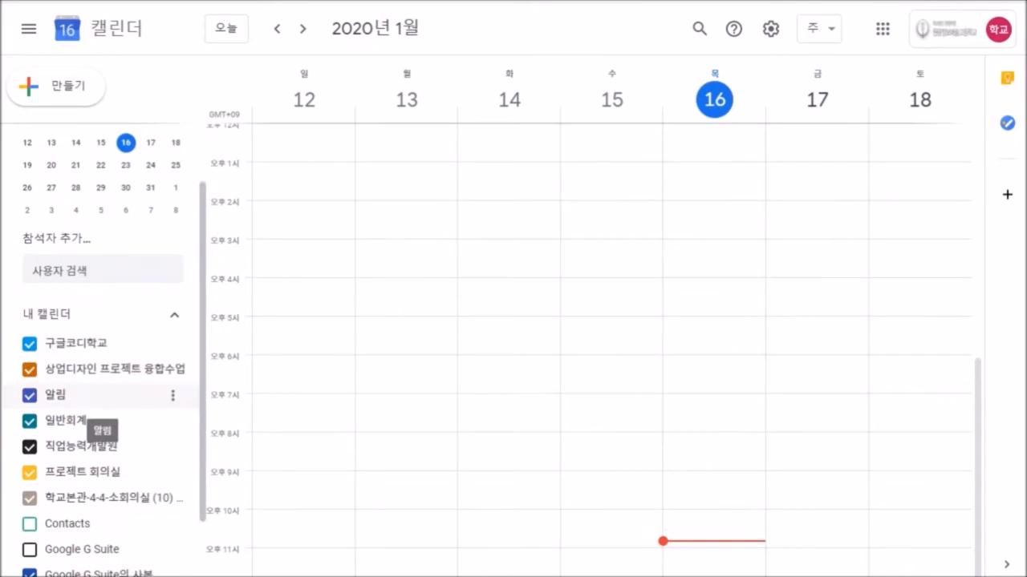
scroll(100, 401, down, 2)
scroll(88, 401, down, 1)
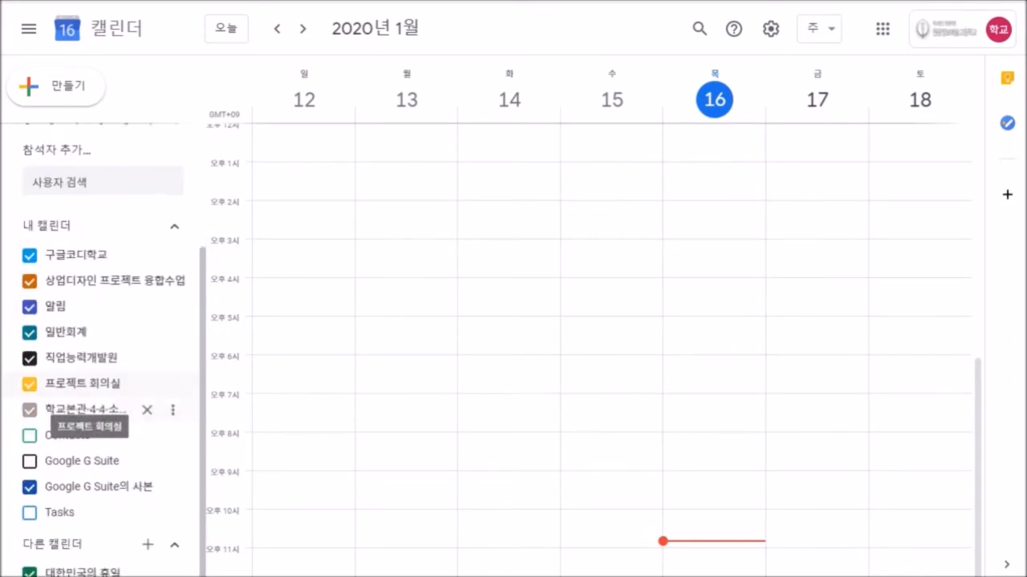
scroll(88, 410, up, 5)
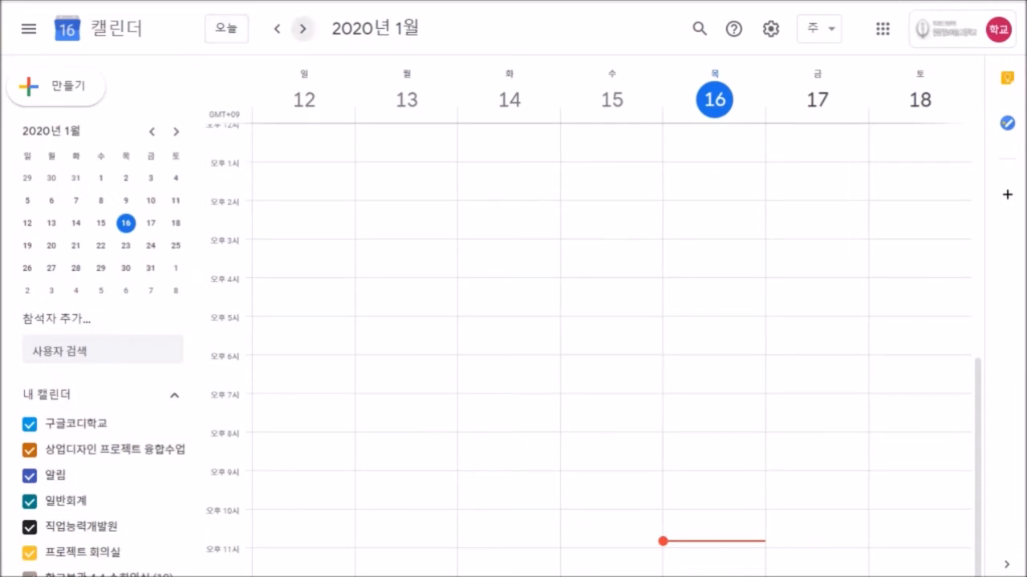
Step to the next week and back, check the view menu, and start a new event for 16 January.
click(303, 29)
click(276, 29)
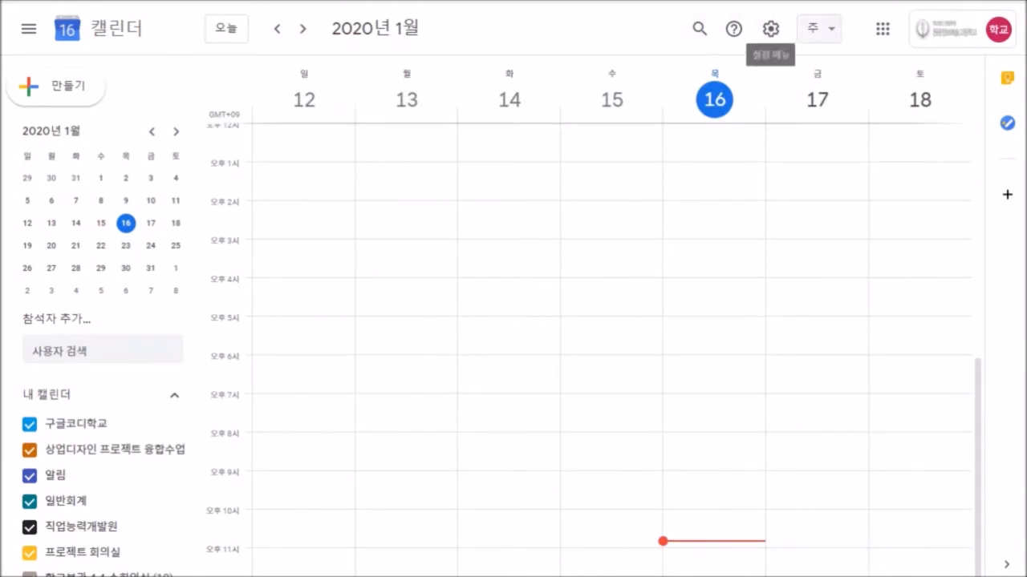
click(818, 28)
click(818, 28)
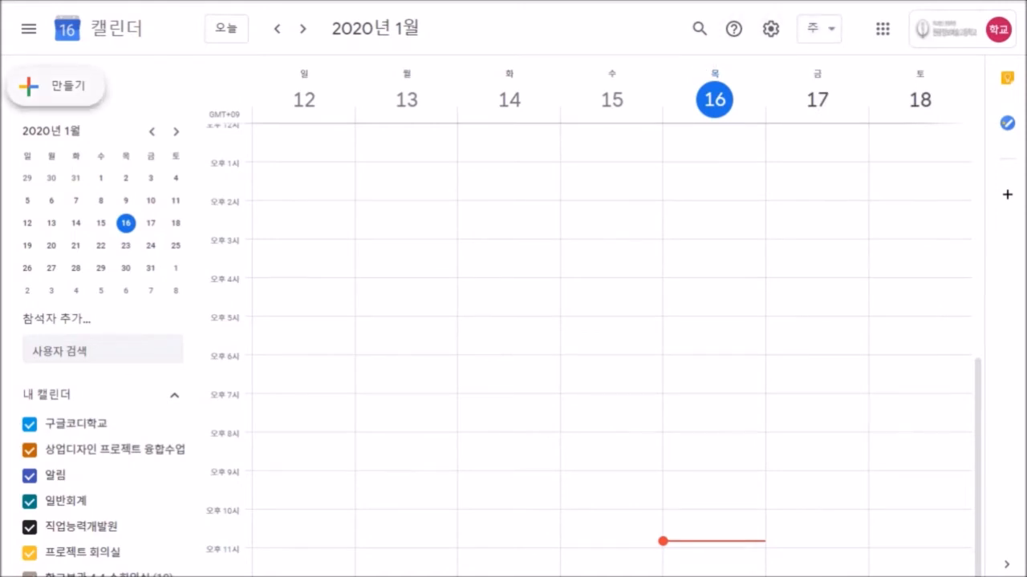
click(56, 85)
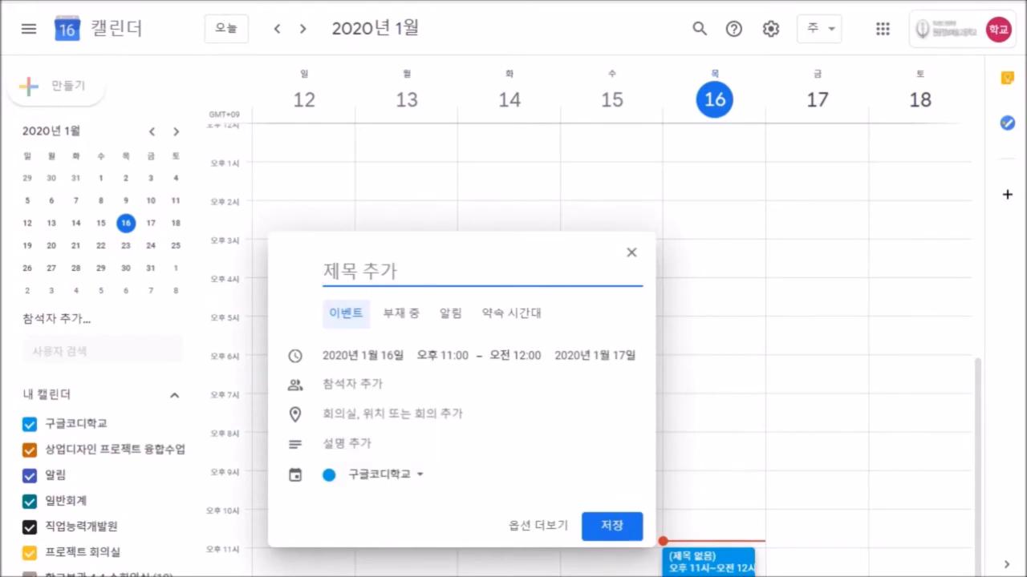
Keep the event on the 구글코디학교 calendar and leave it untitled after typing and deleting 회의.
click(381, 475)
click(379, 350)
text(회의)
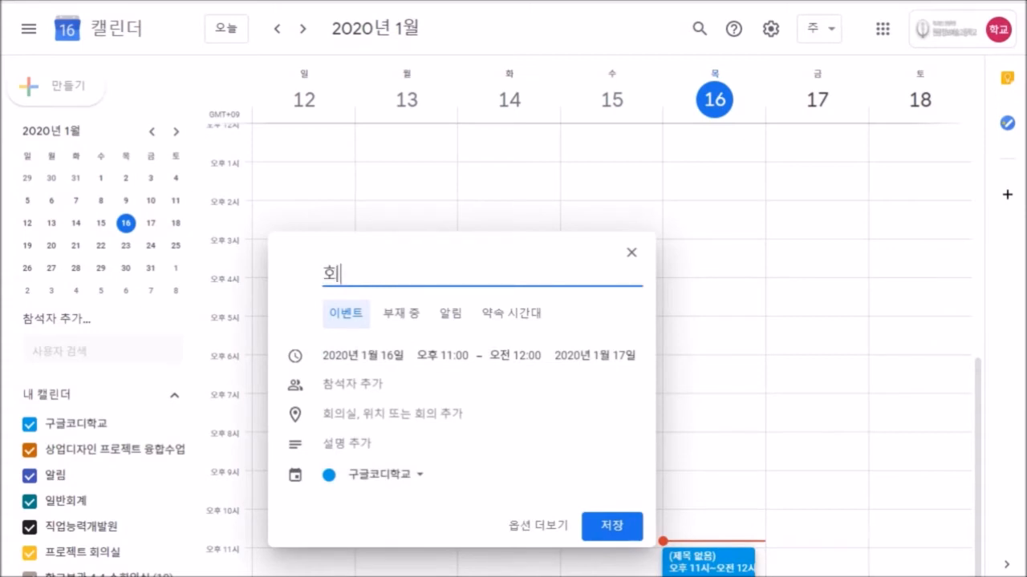
key(BackSpace)
key(BackSpace)
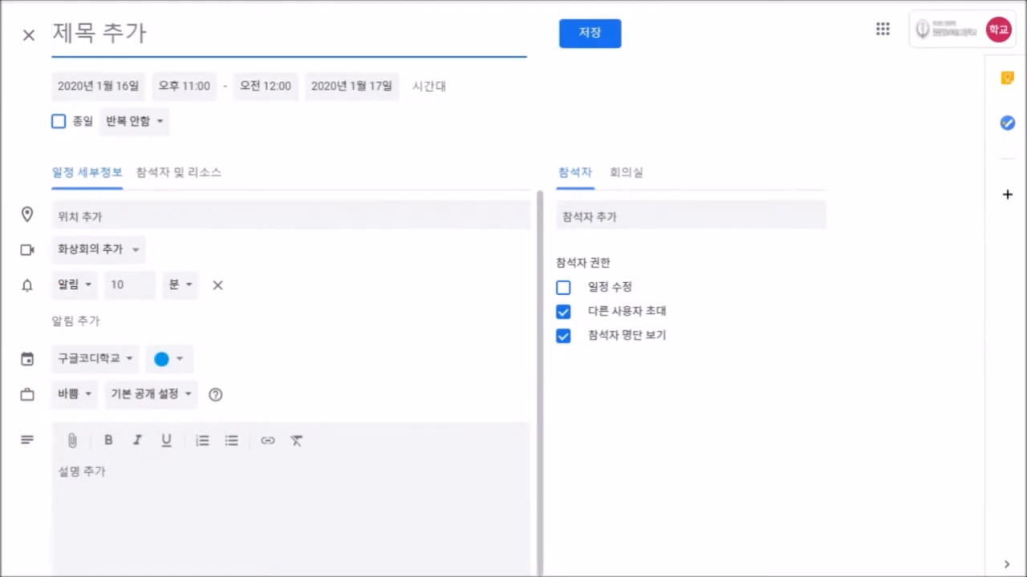
scroll(290, 384, down, 1)
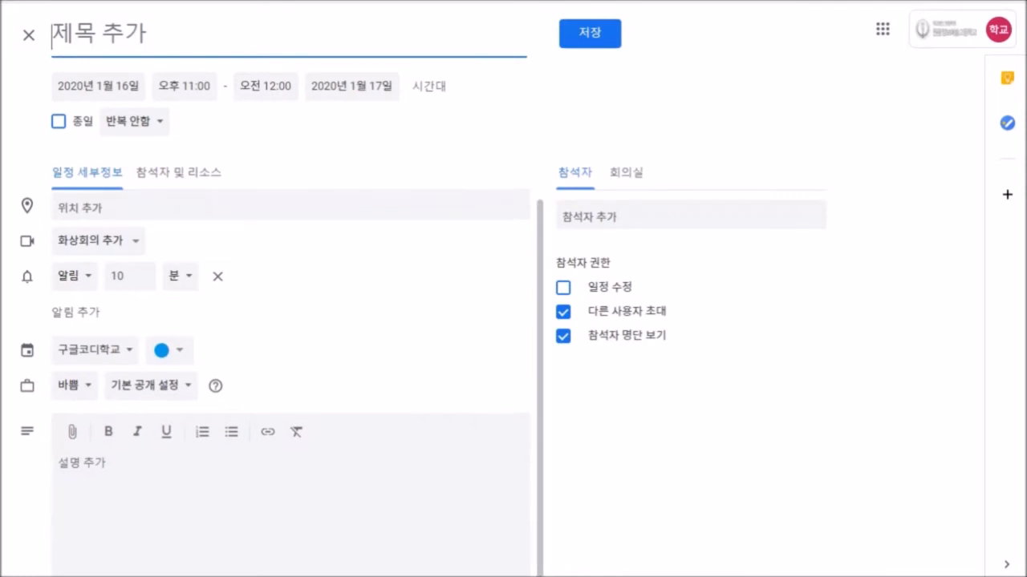
click(134, 122)
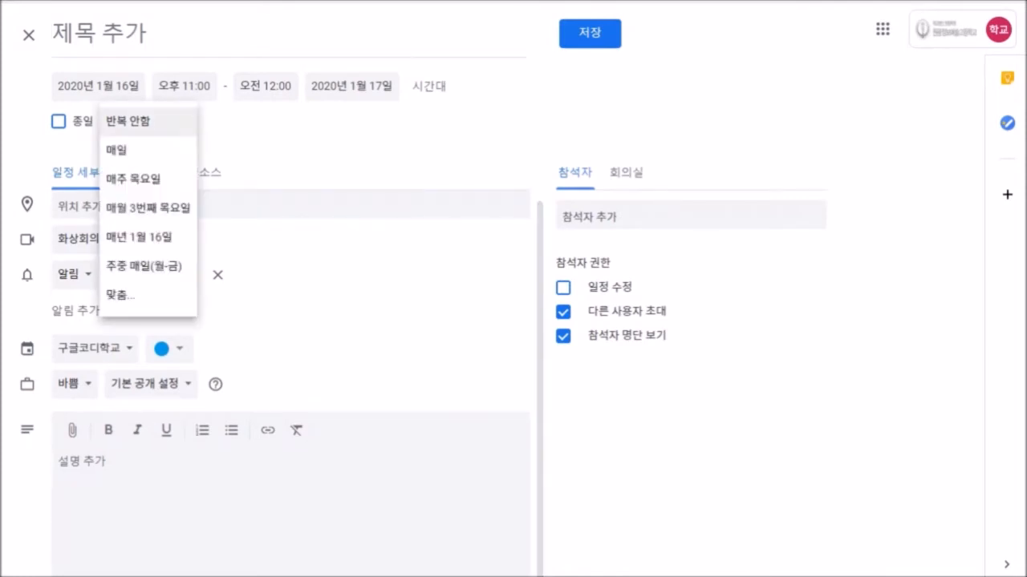
click(134, 122)
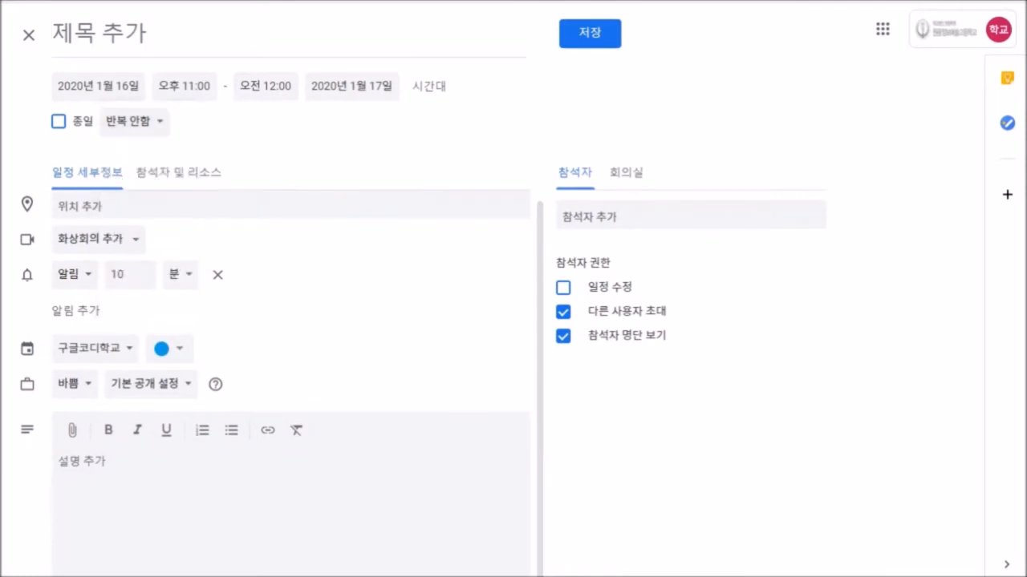
click(178, 172)
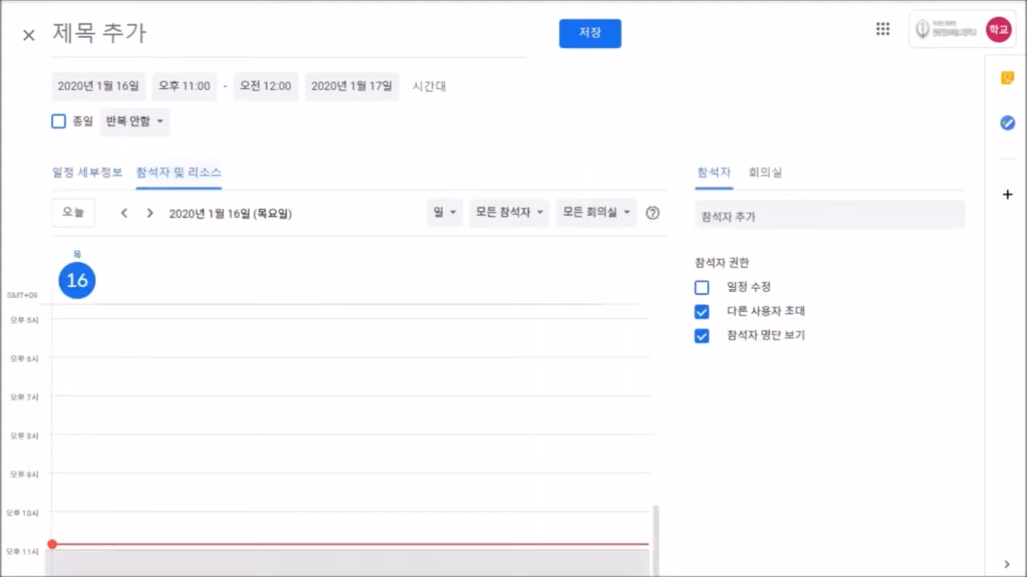
click(87, 173)
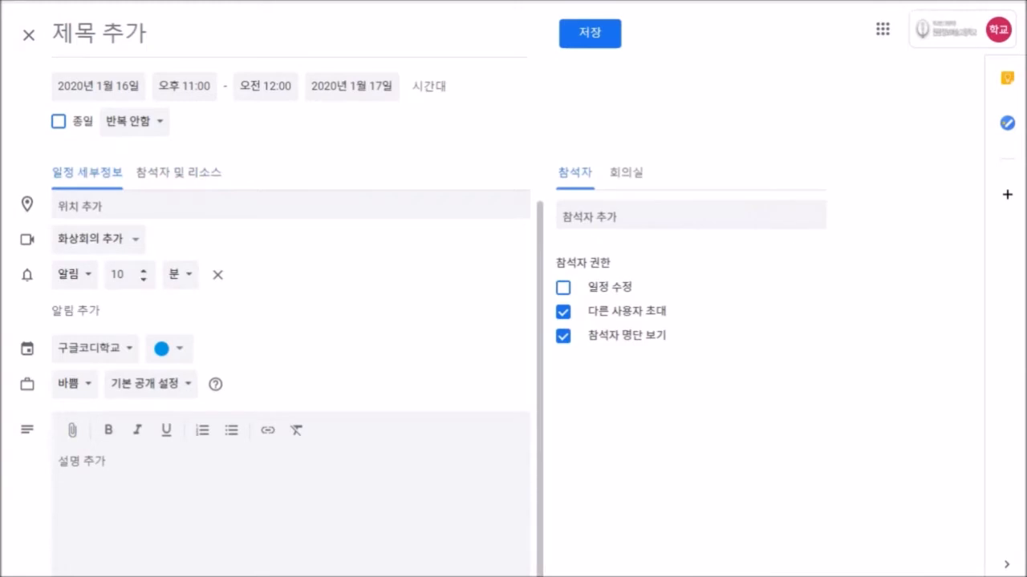
click(74, 274)
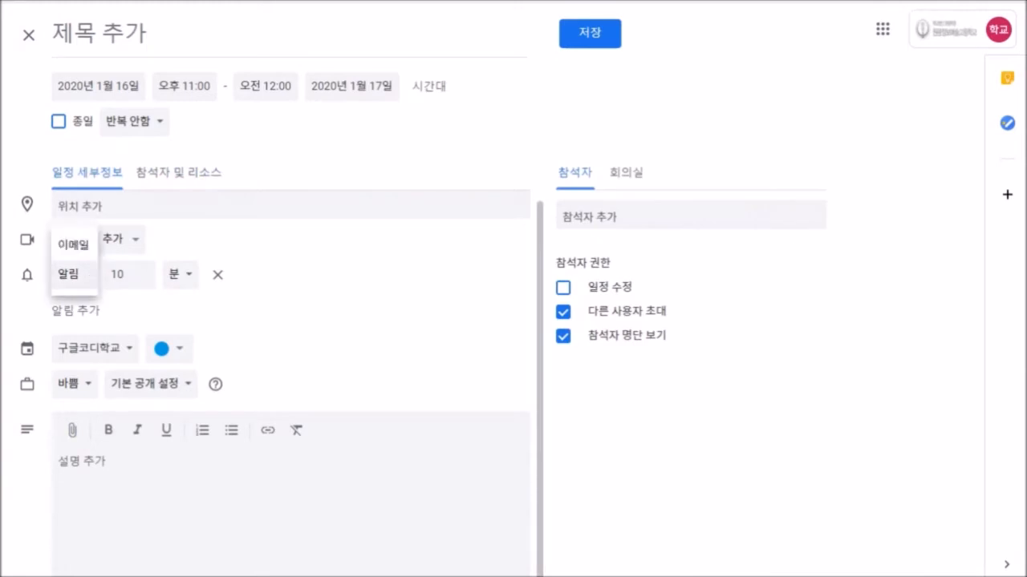
click(85, 275)
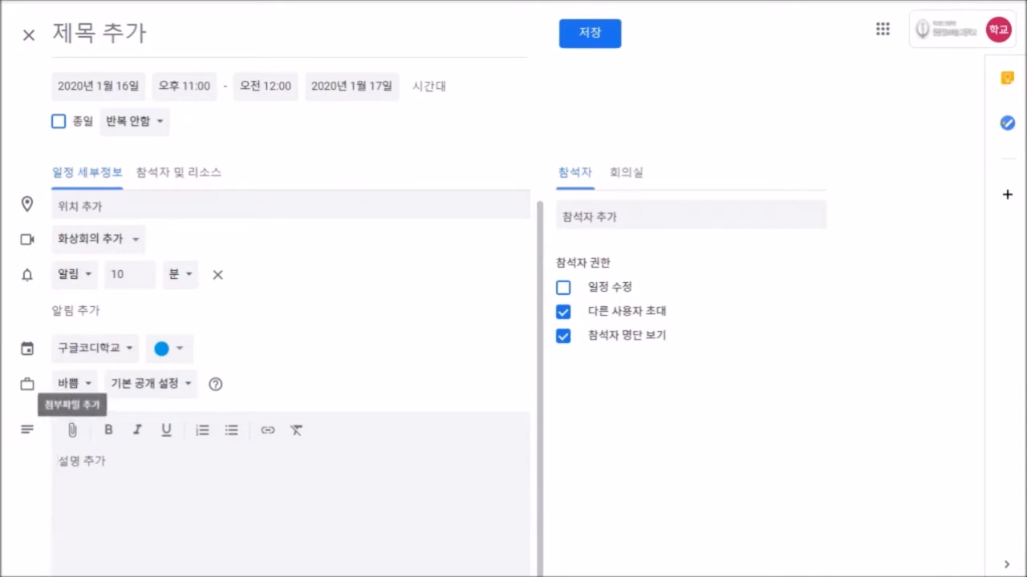
Close the Drive picker and write 회의내용 as the first description line.
click(72, 430)
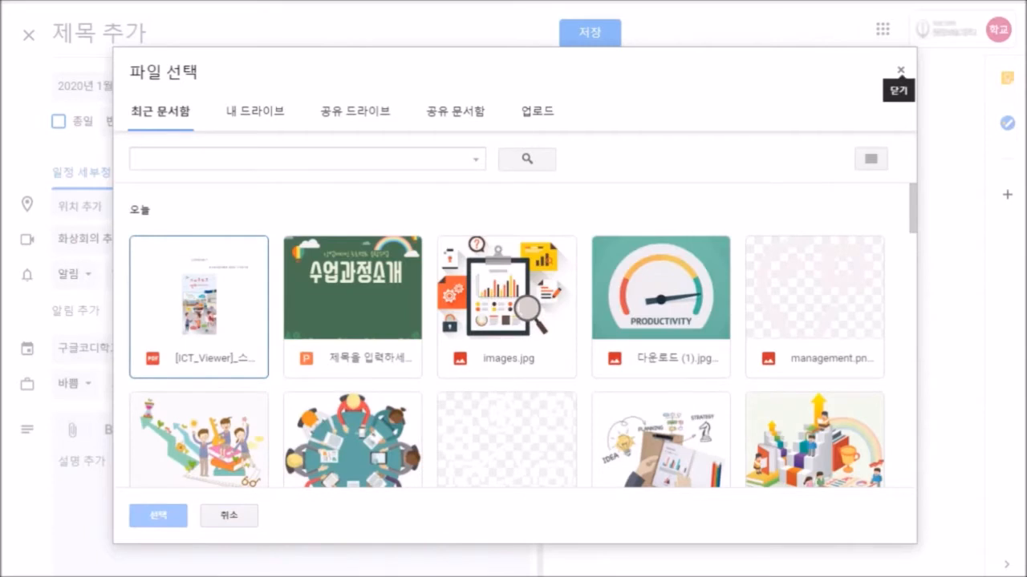
click(900, 70)
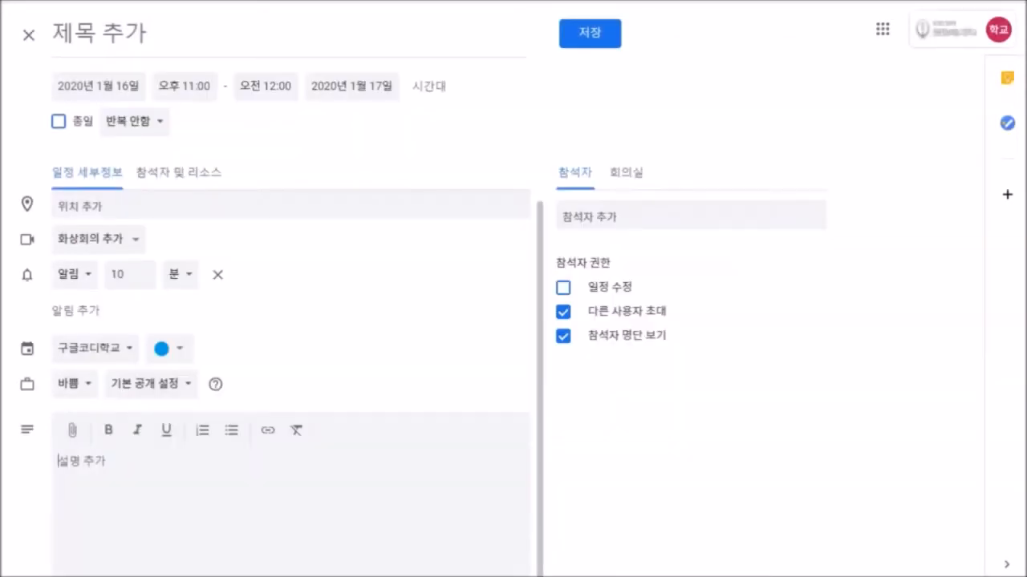
text(회의내용)
key(Return)
Attach a Drive presentation and add the line 회의록 to the description.
click(72, 430)
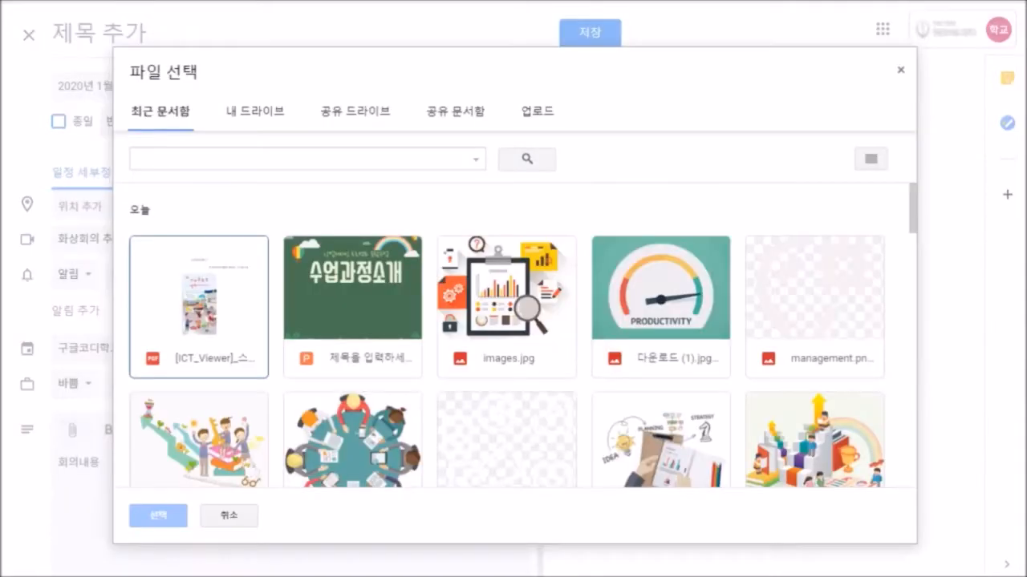
click(158, 516)
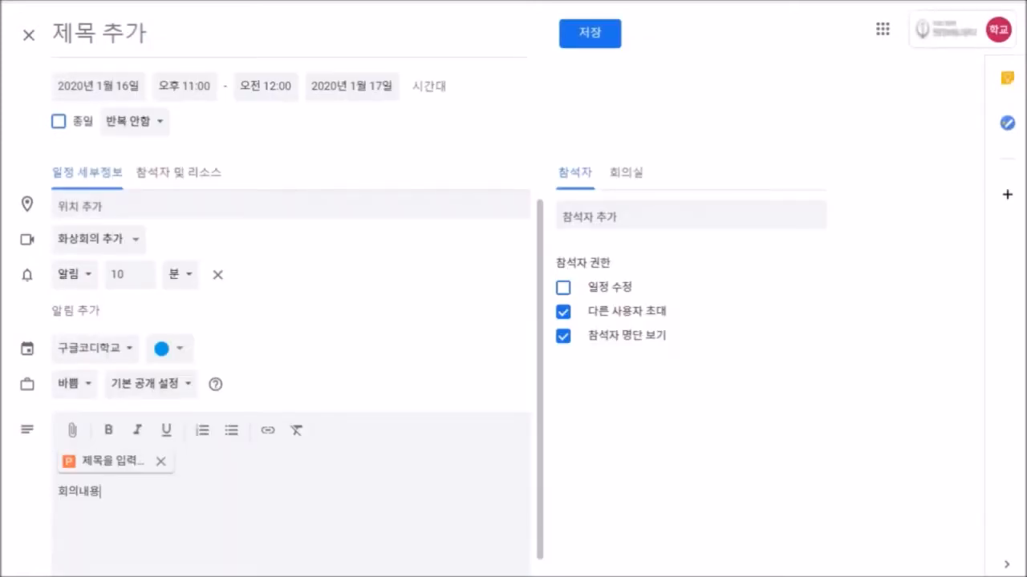
key(Return)
key(Return)
text(회의록)
key(Return)
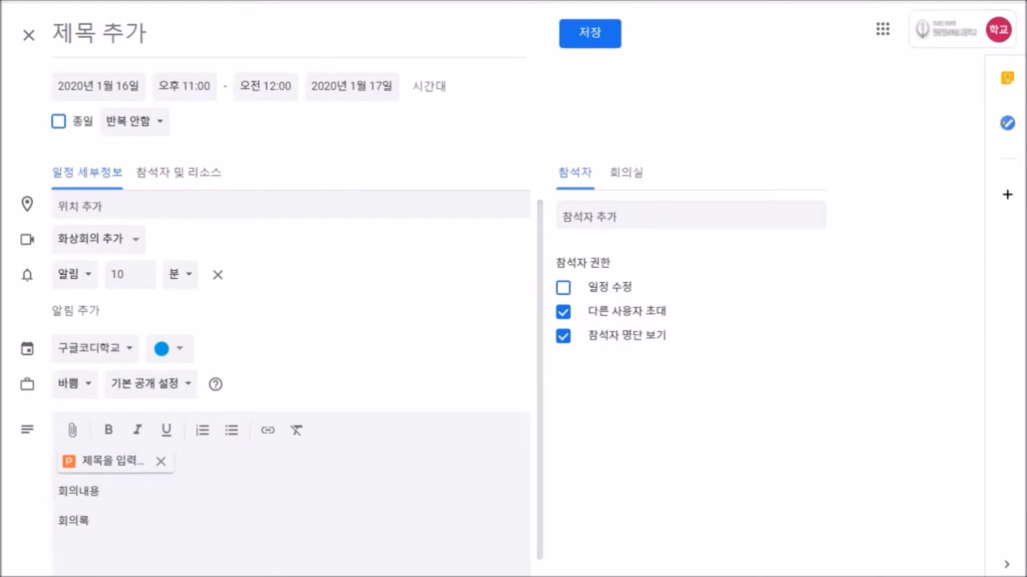
Discard the unsaved event and open 설정 및 공유 for the 구글코디학교 calendar.
click(28, 35)
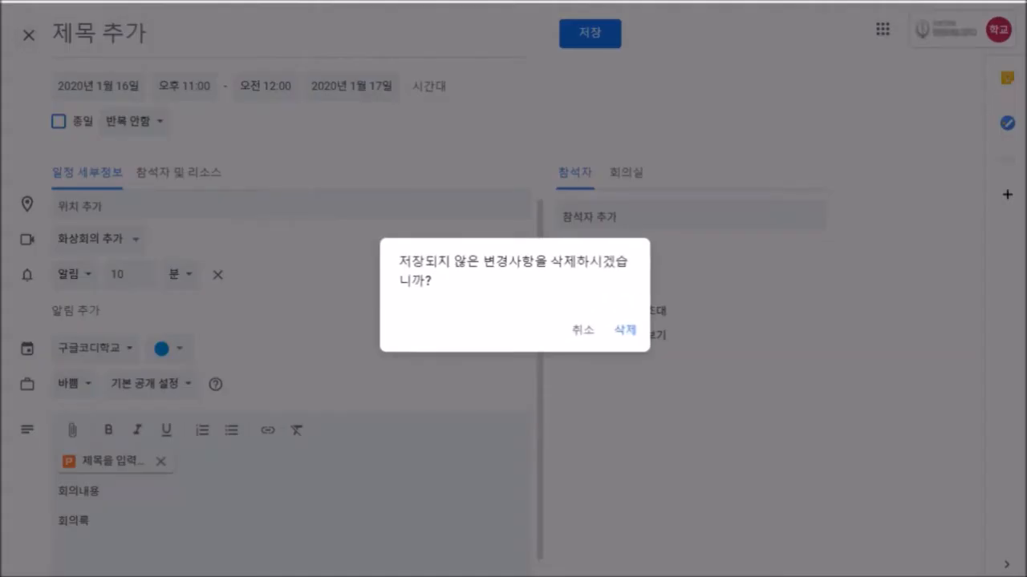
click(624, 330)
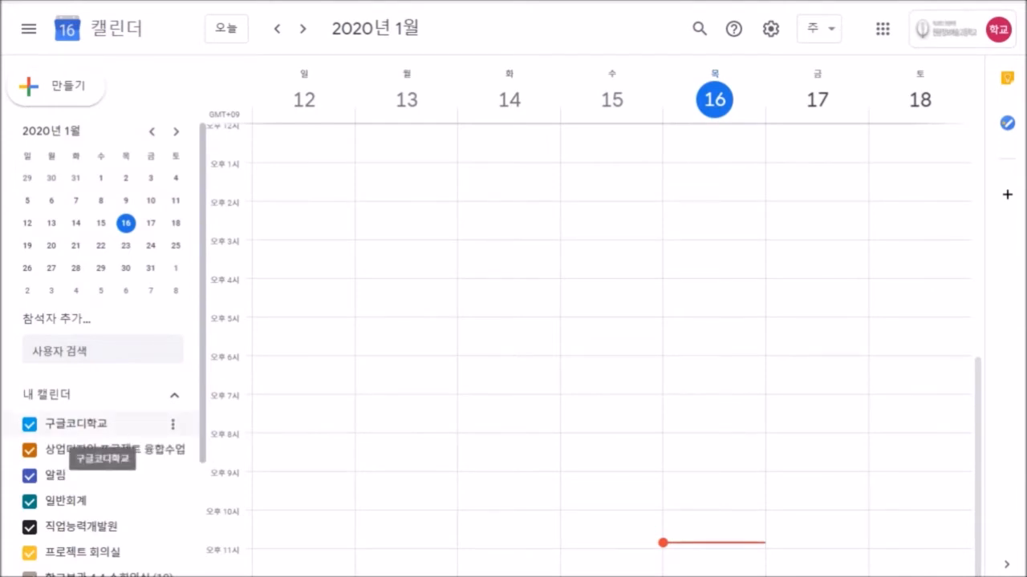
click(173, 424)
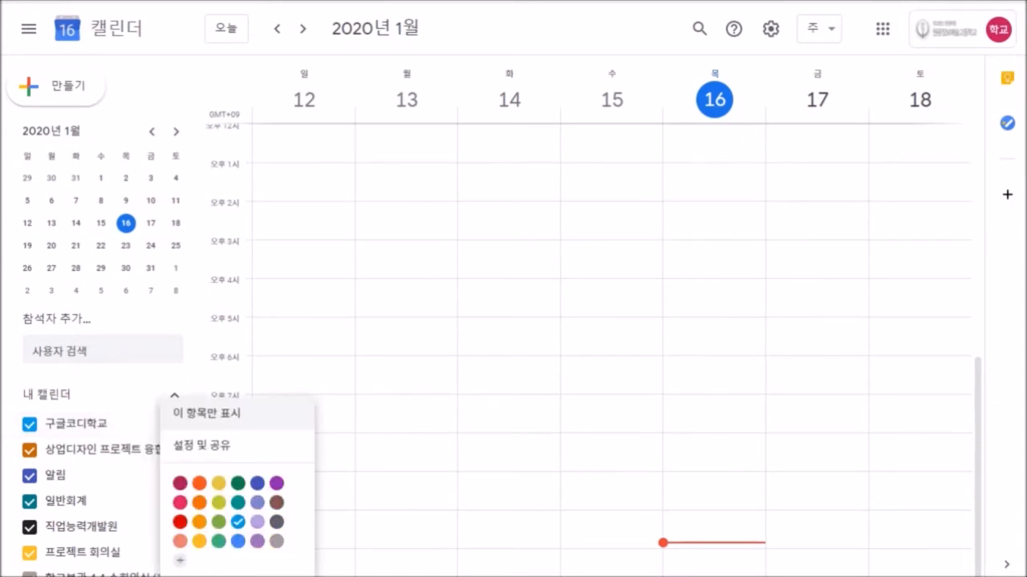
click(231, 444)
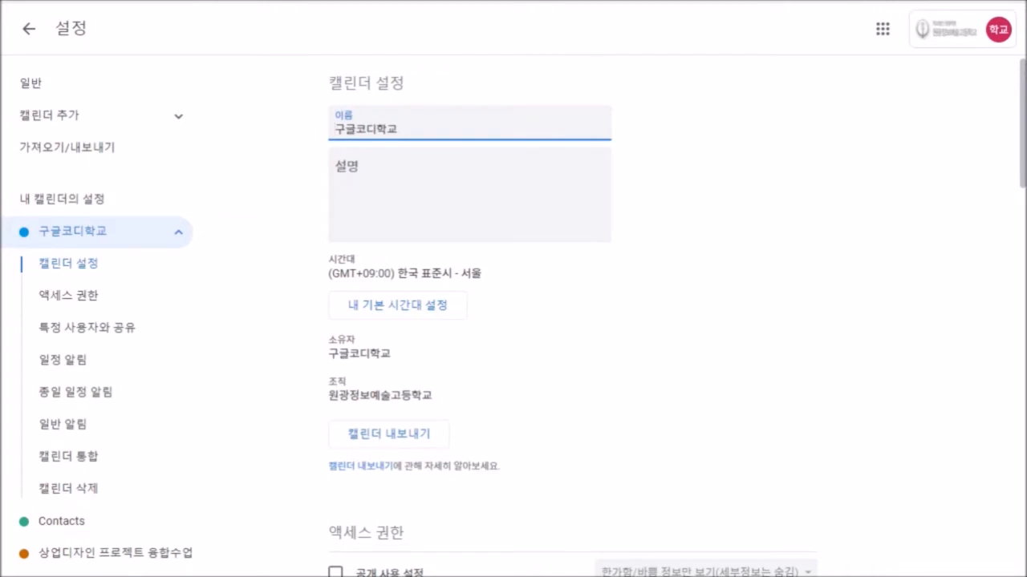
click(396, 129)
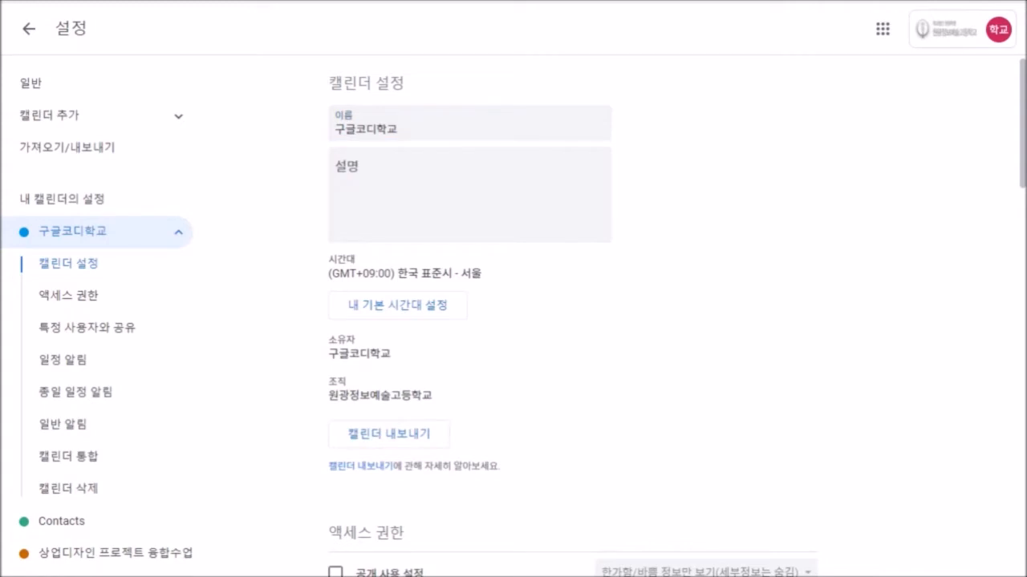
scroll(513, 320, down, 3)
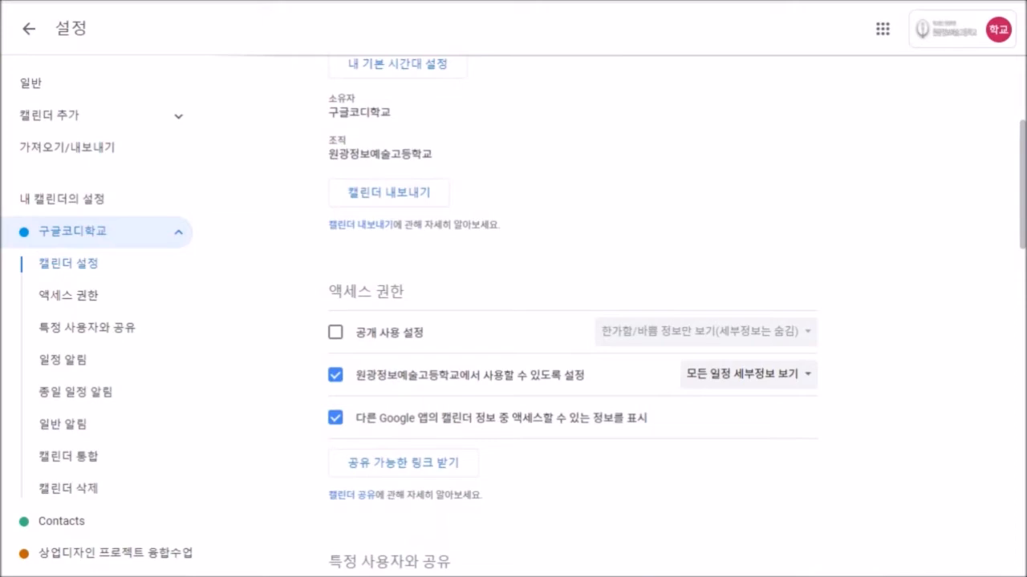
click(335, 332)
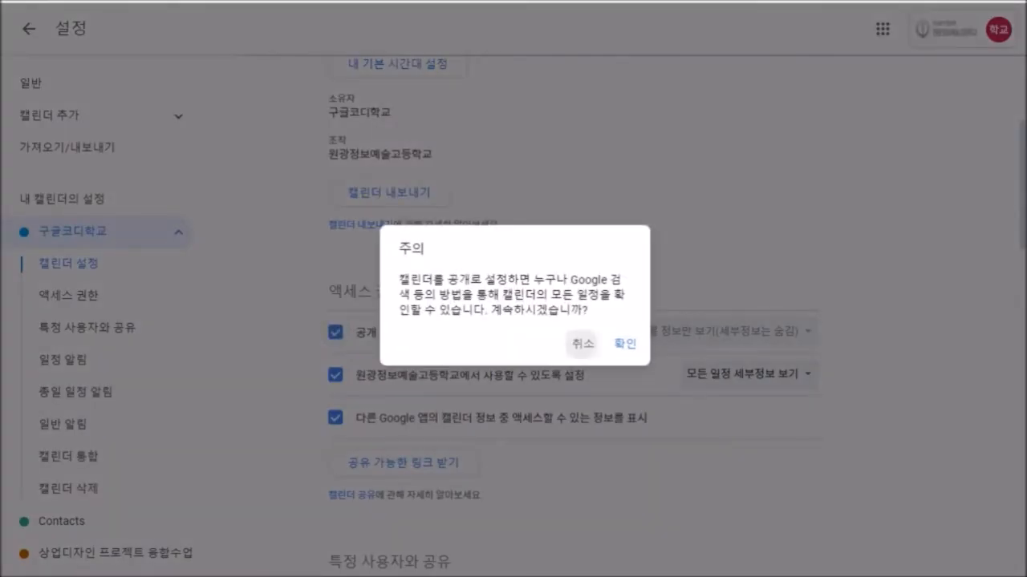
click(582, 344)
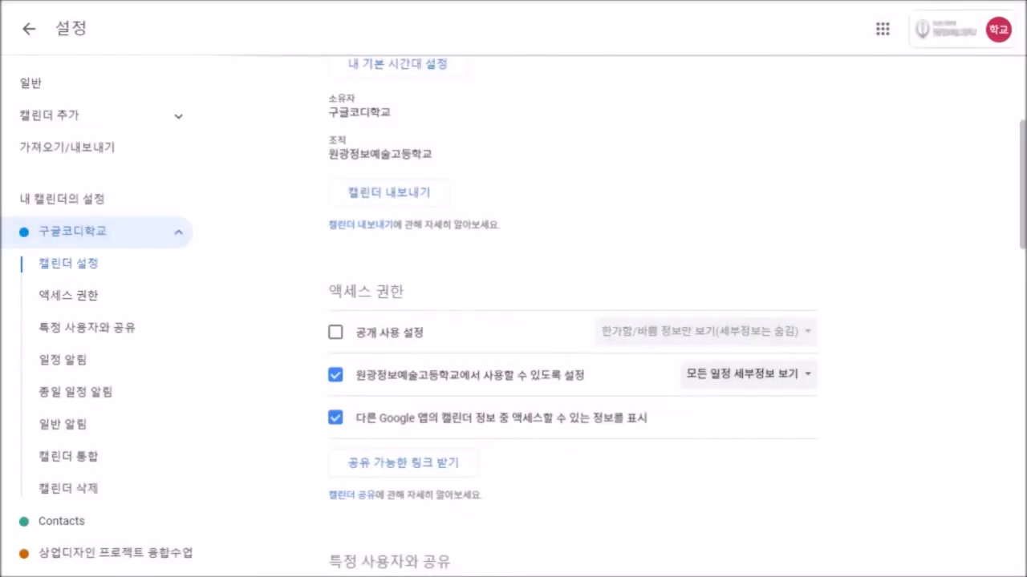
scroll(513, 321, down, 1)
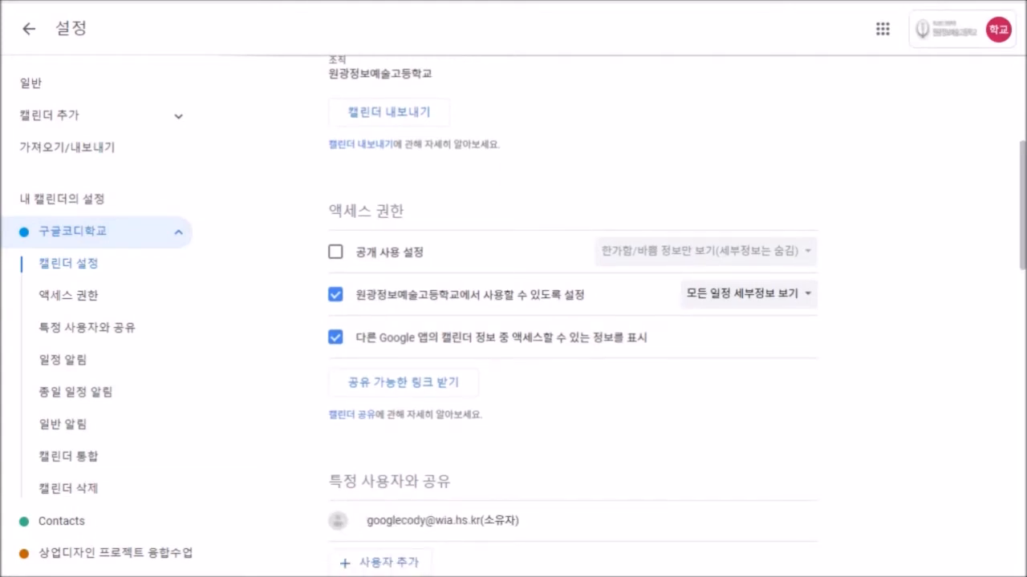
scroll(674, 321, down, 1)
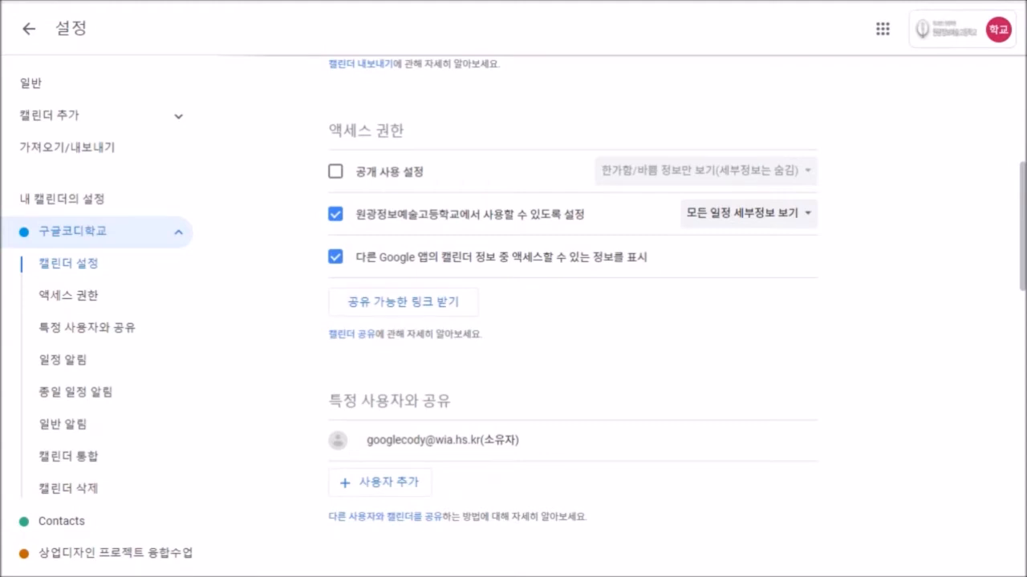
scroll(573, 321, down, 1)
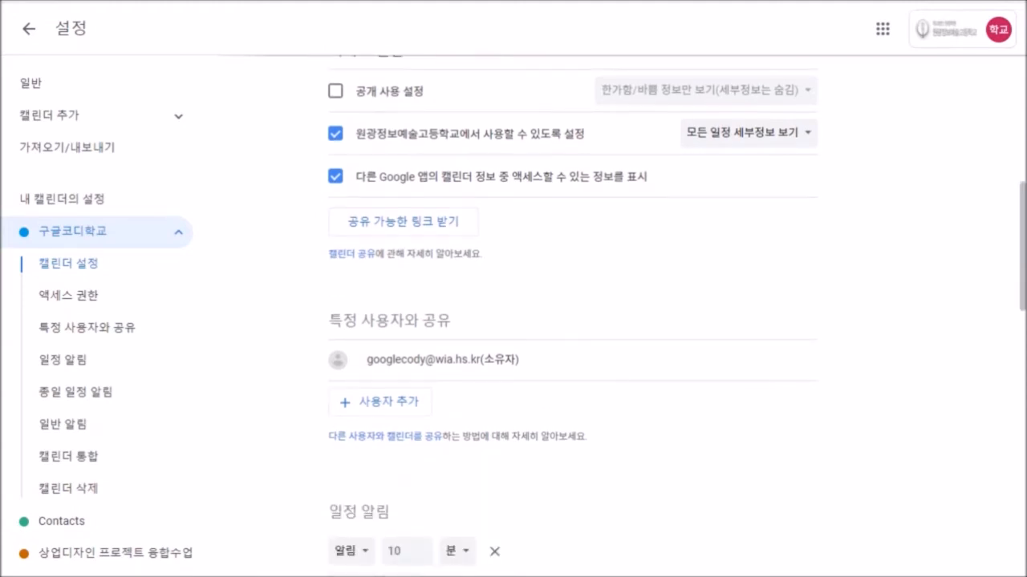
click(404, 221)
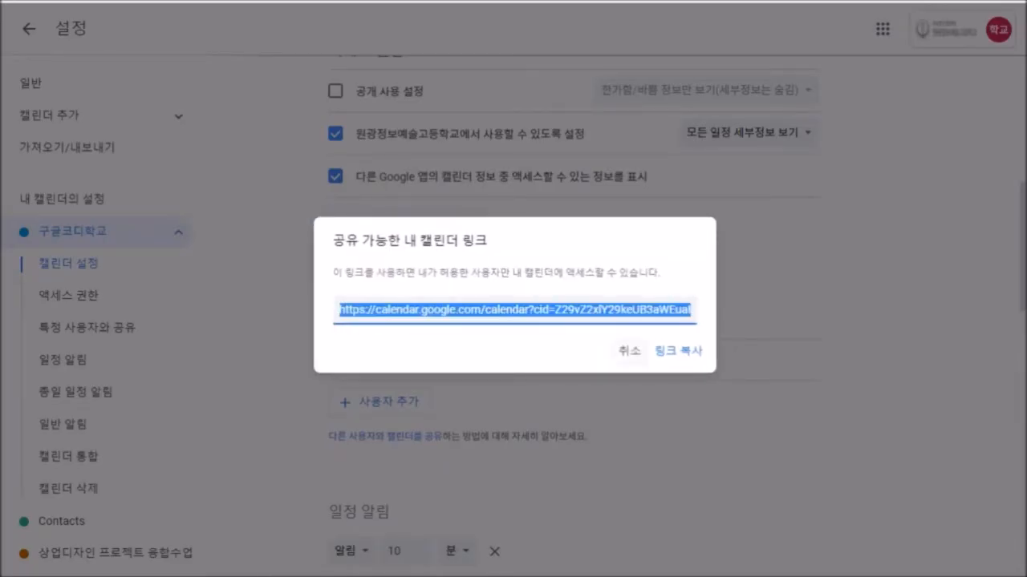
click(630, 352)
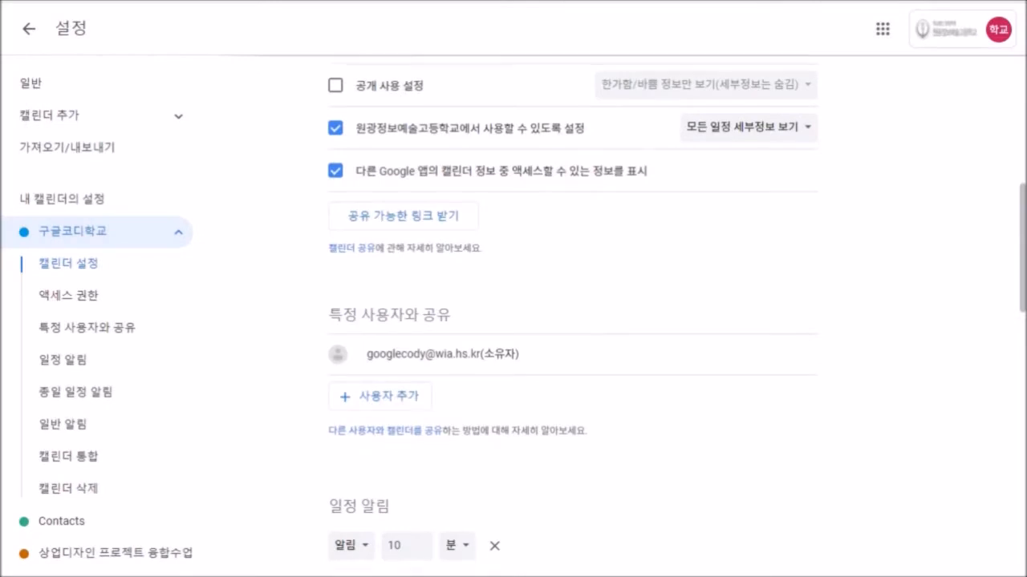
scroll(574, 321, down, 1)
scroll(573, 320, down, 5)
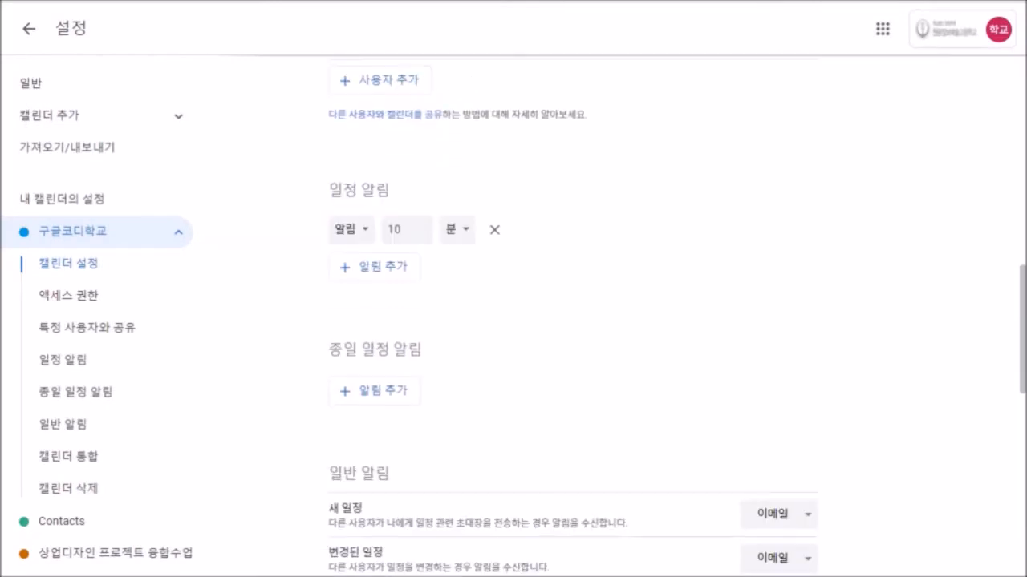
scroll(573, 321, down, 4)
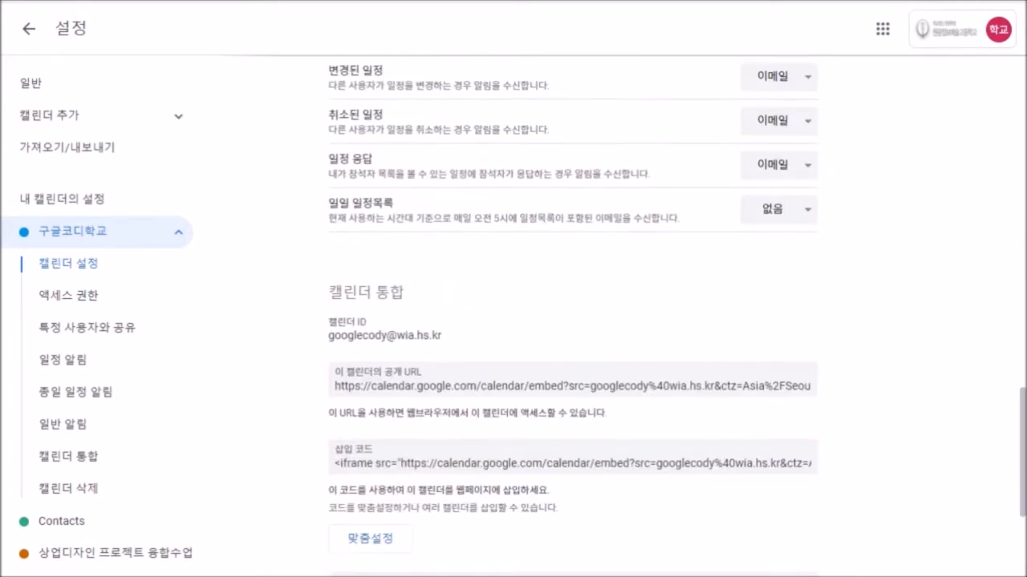
Select the calendar ID text, then return to the sharing section.
drag(443, 335, 328, 336)
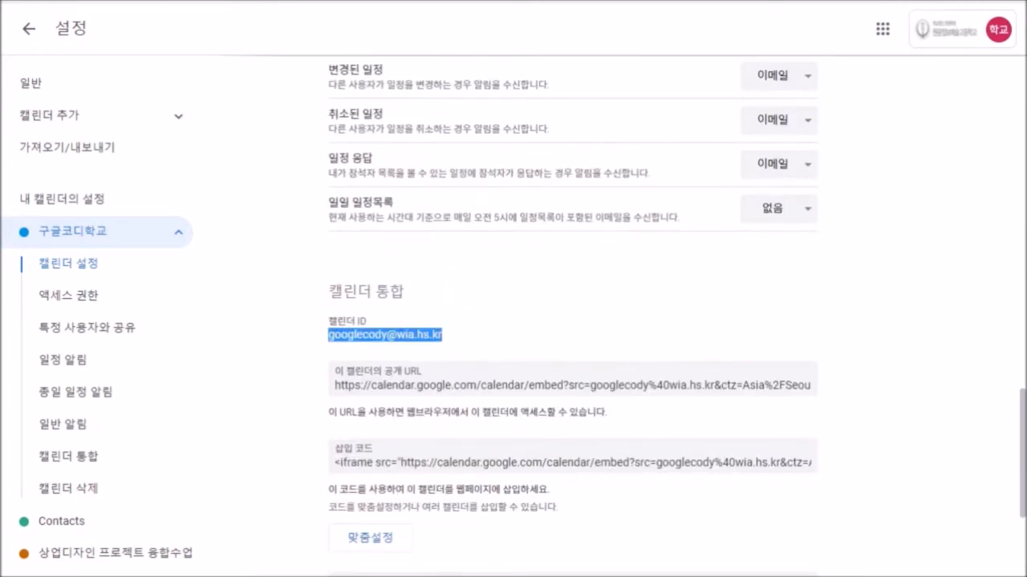
scroll(573, 321, up, 4)
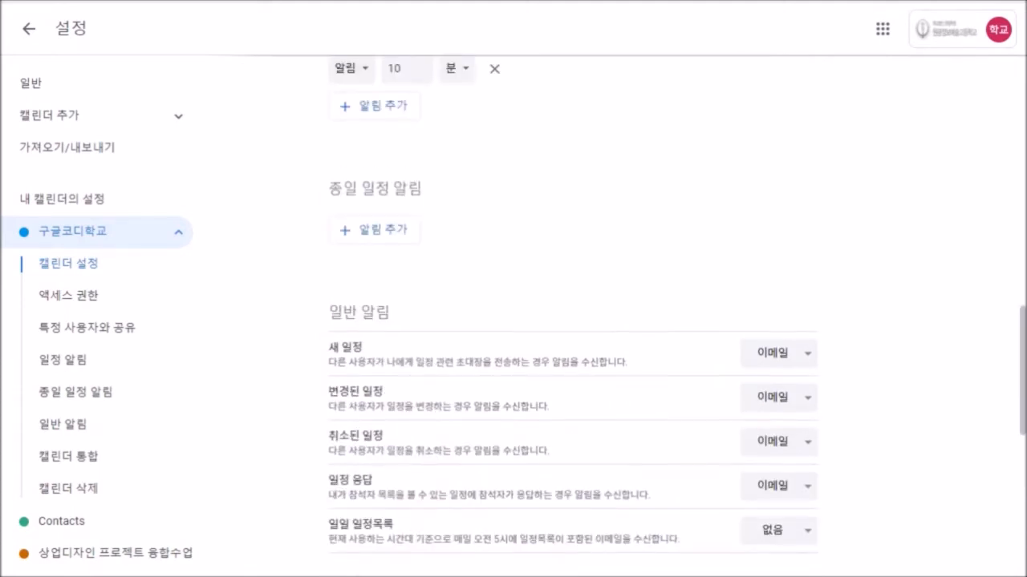
scroll(572, 321, up, 2)
scroll(573, 320, up, 3)
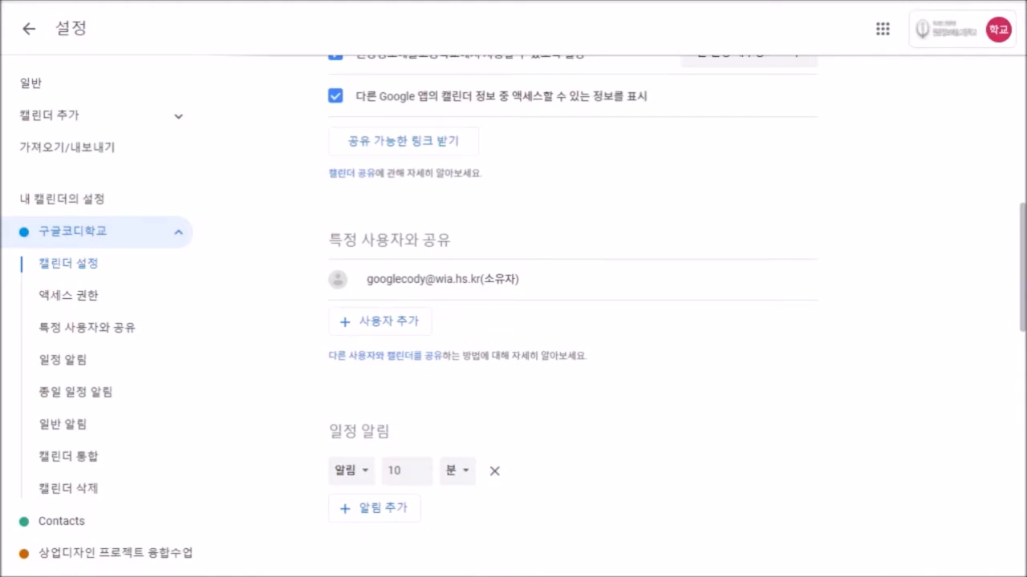
Share 구글코디학교 with a teacher from the directory, granting 변경 및 공유 관리, and send the invitation.
click(379, 321)
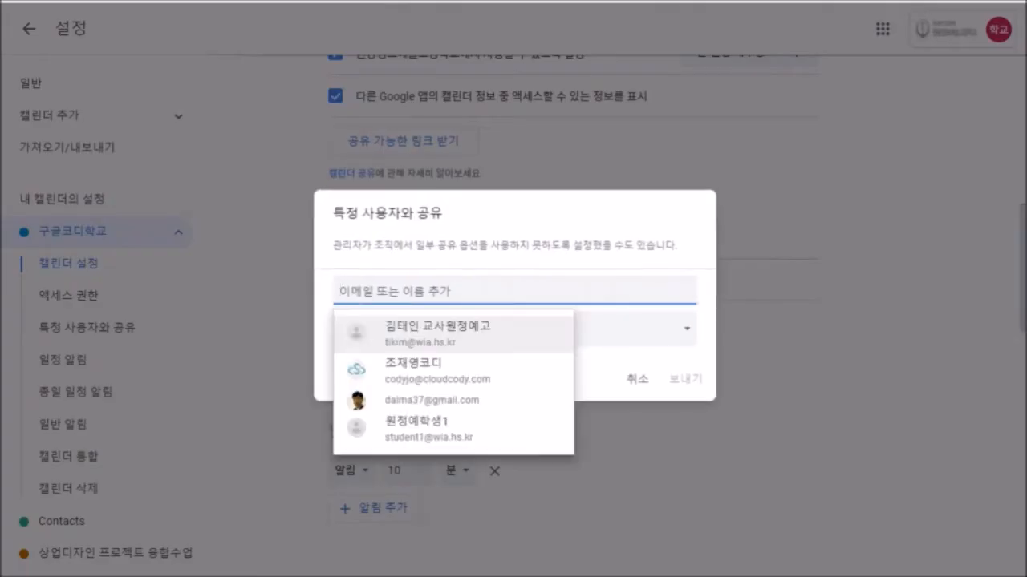
text(홍)
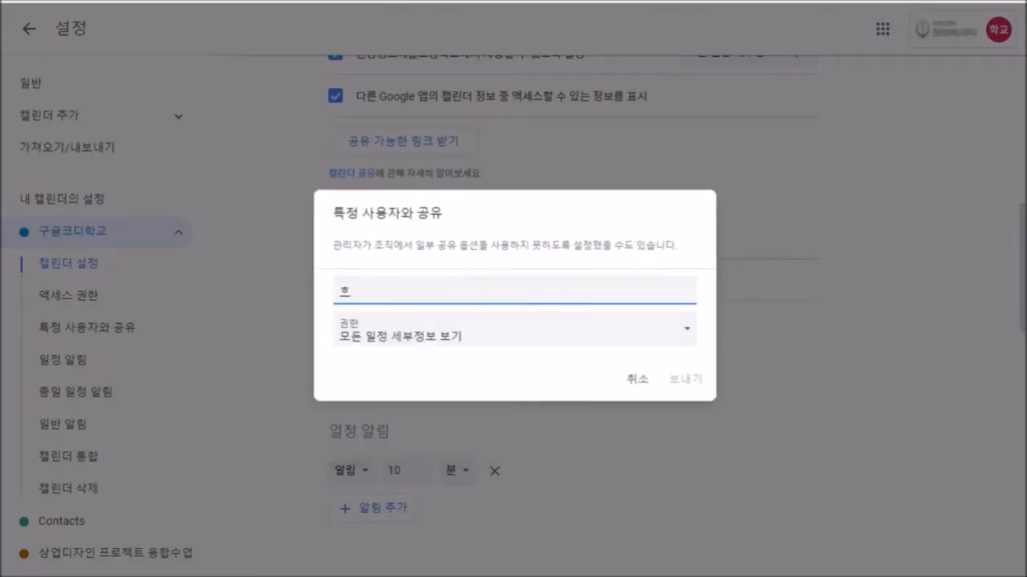
text(길동)
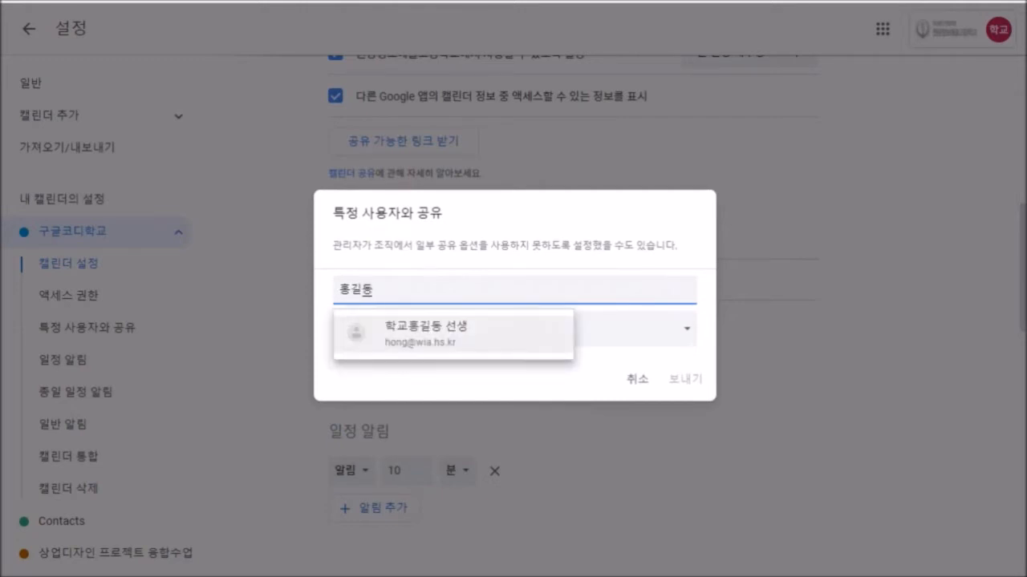
key(Return)
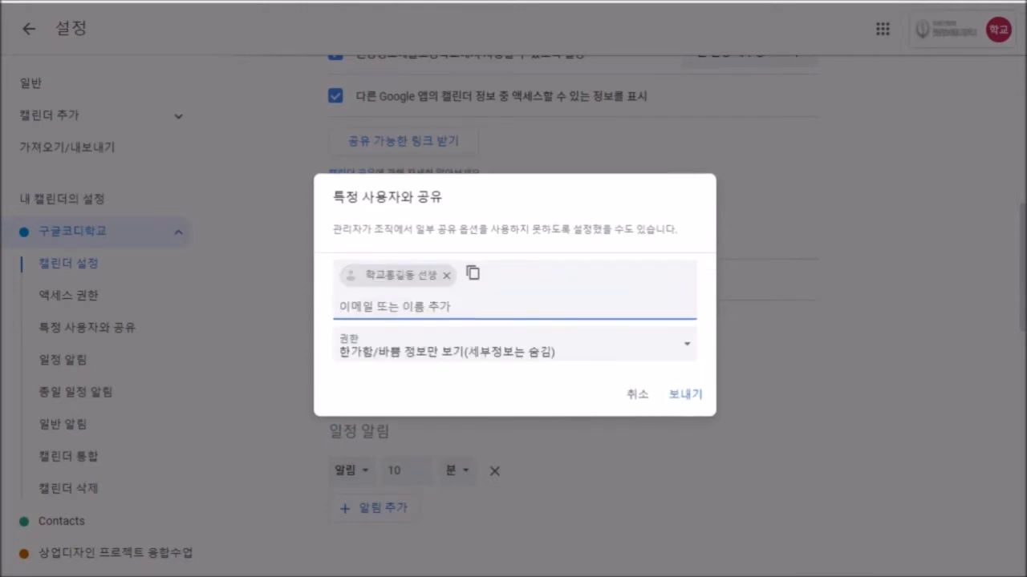
click(515, 345)
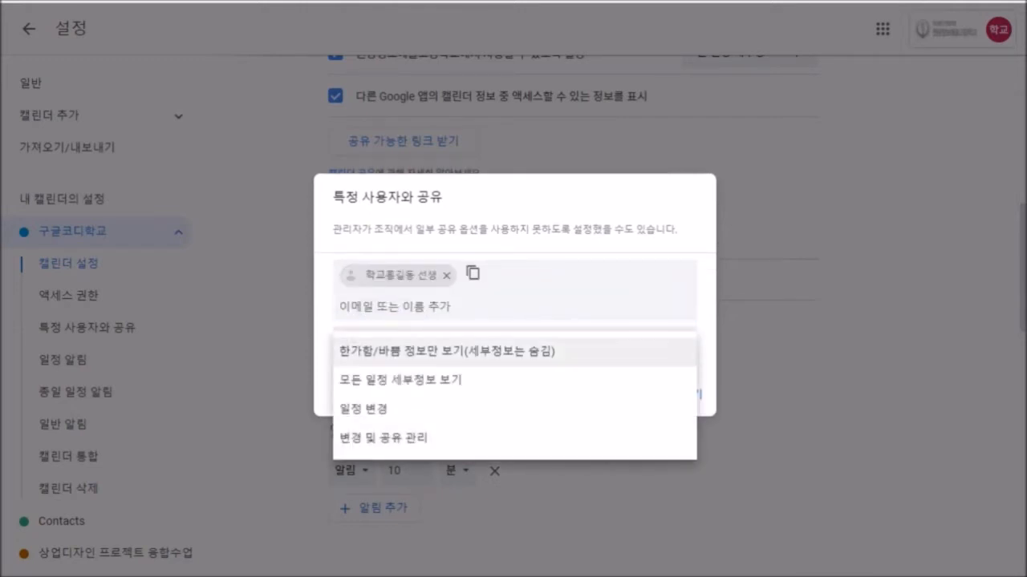
key(Down)
key(Down)
key(Down)
key(Return)
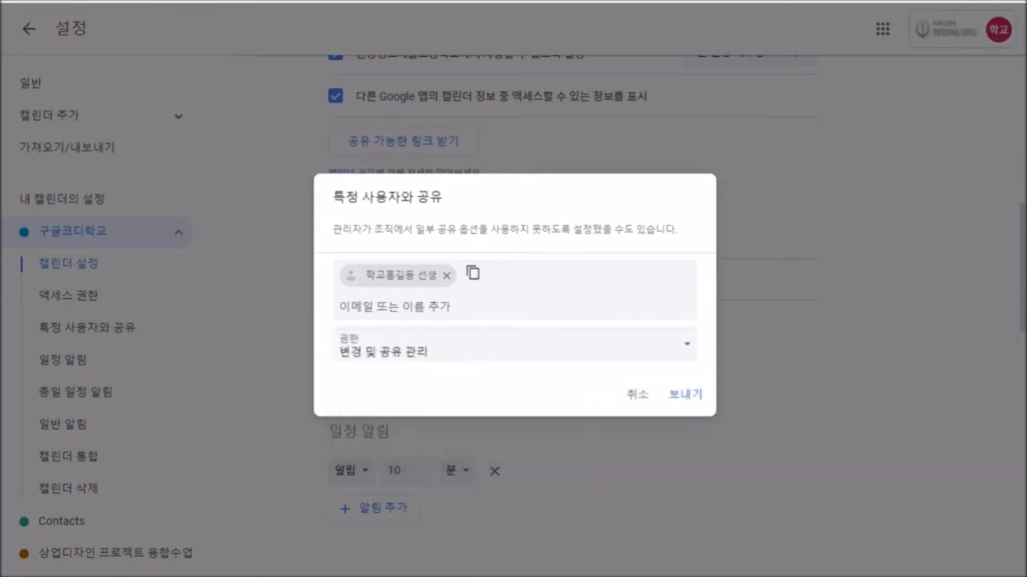
click(686, 394)
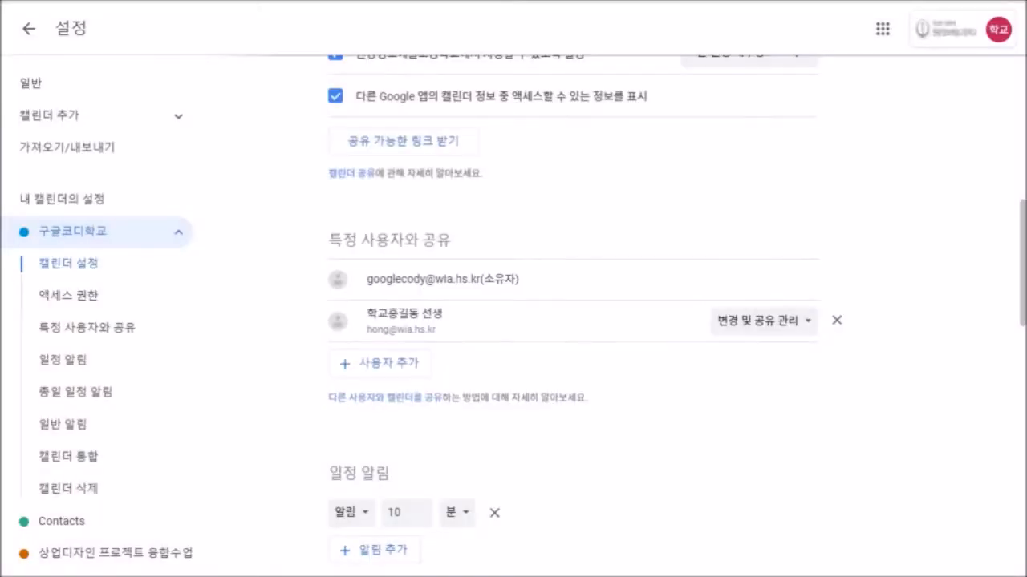
scroll(572, 316, up, 1)
scroll(572, 316, down, 3)
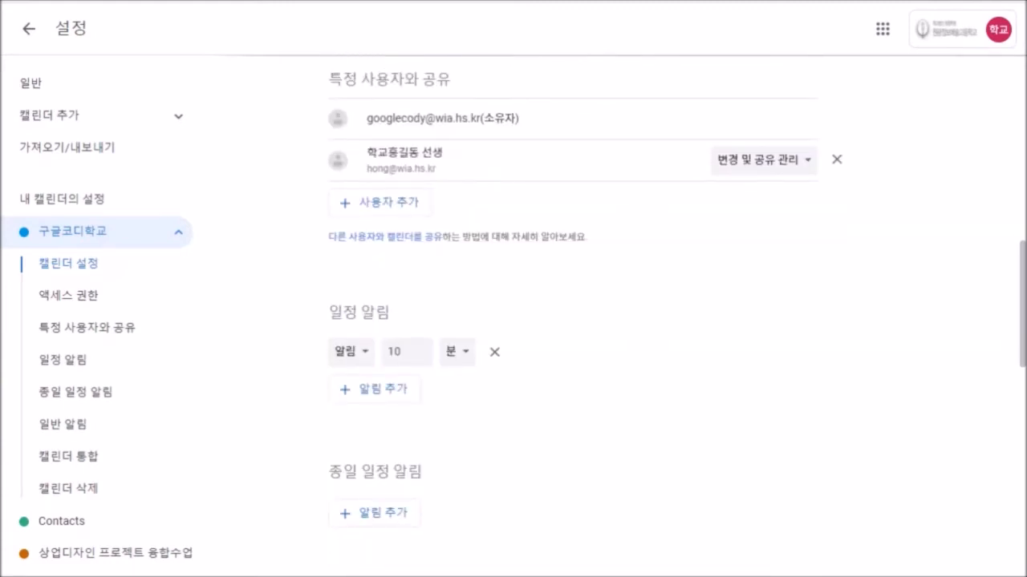
scroll(573, 316, down, 1)
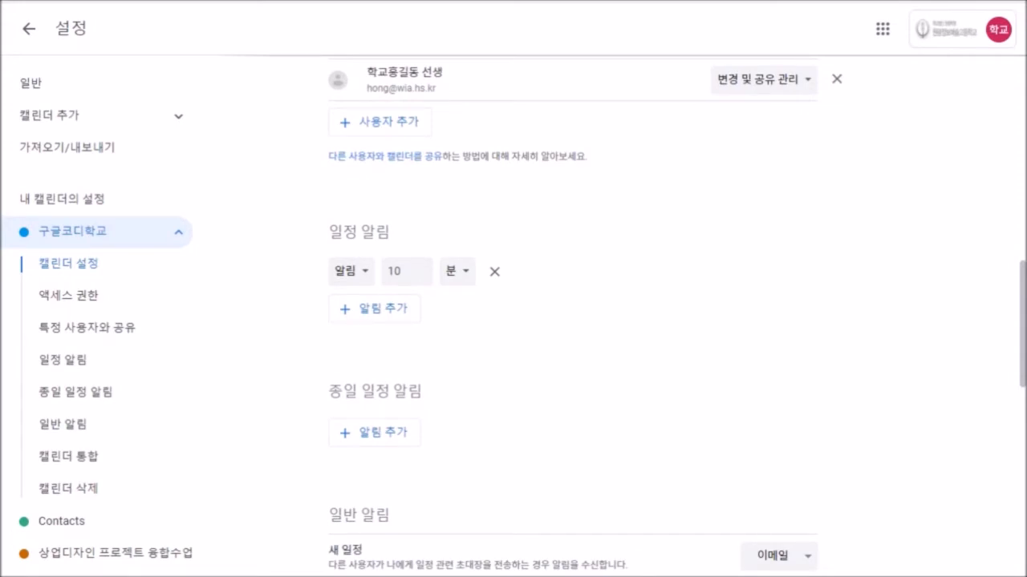
scroll(572, 316, down, 1)
scroll(572, 316, up, 1)
scroll(573, 316, down, 1)
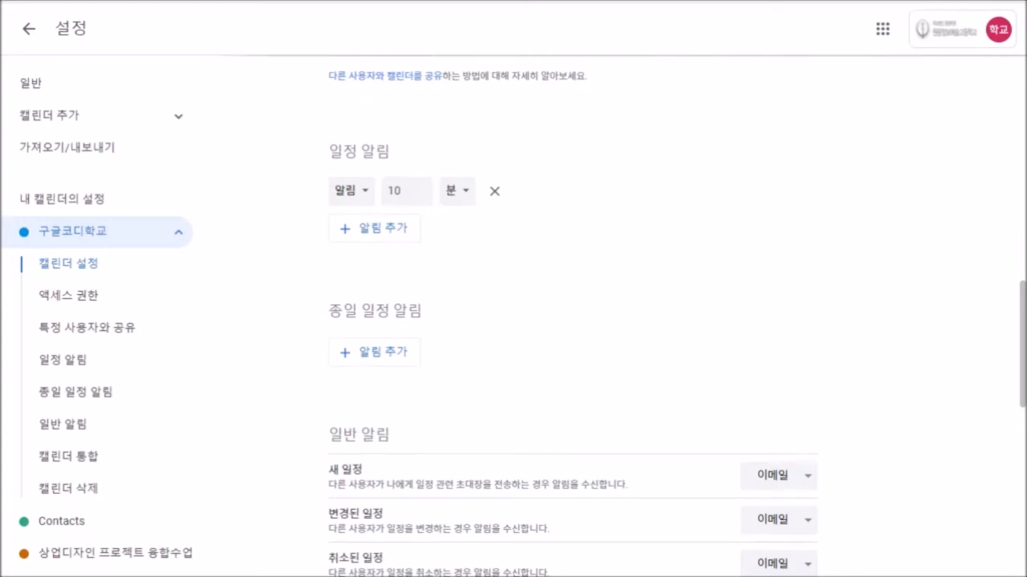
click(351, 191)
click(352, 191)
scroll(572, 321, down, 4)
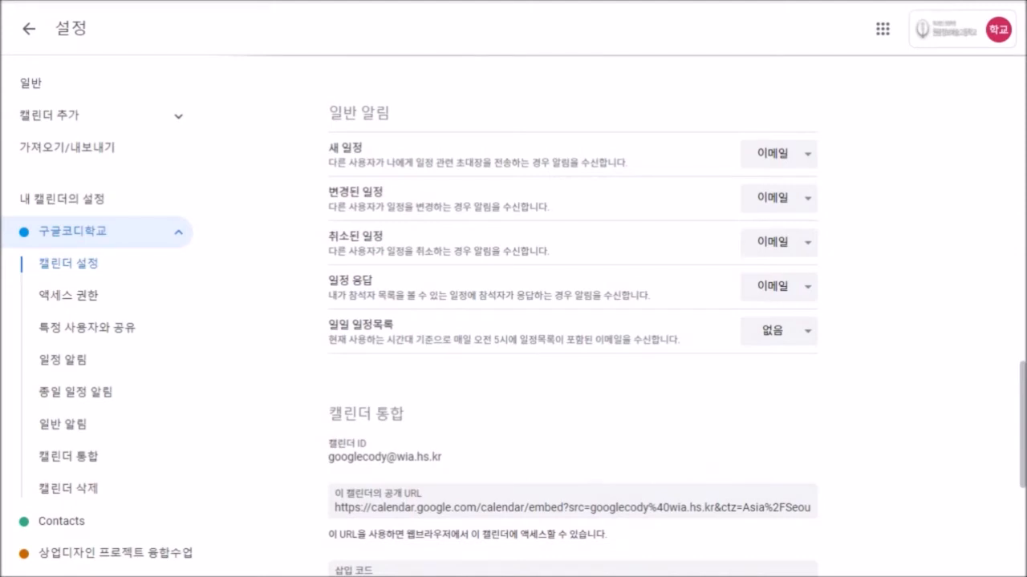
Keep e-mail delivery for changed-event and cancelled-event notifications.
click(794, 199)
key(Escape)
click(778, 243)
key(Escape)
Select the 구글코디학교 calendar's embed code and public URL under 캘린더 통합 for copying.
scroll(573, 320, down, 4)
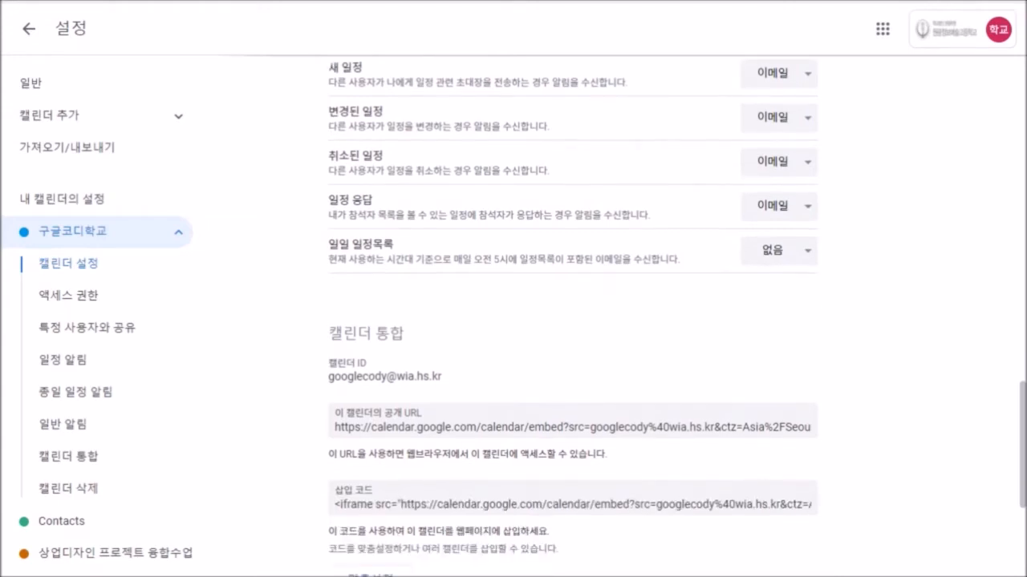
scroll(573, 321, down, 1)
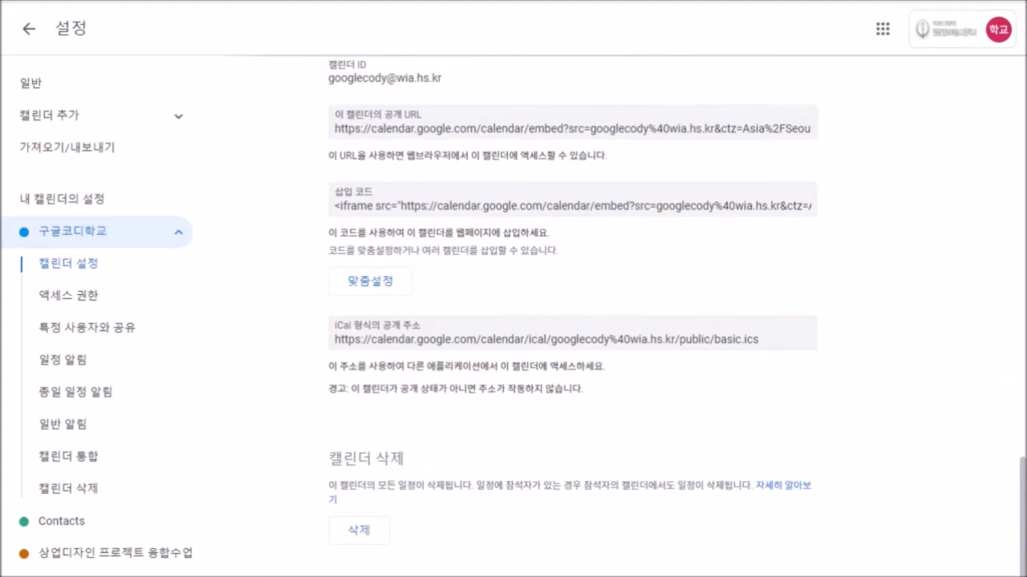
scroll(572, 321, up, 1)
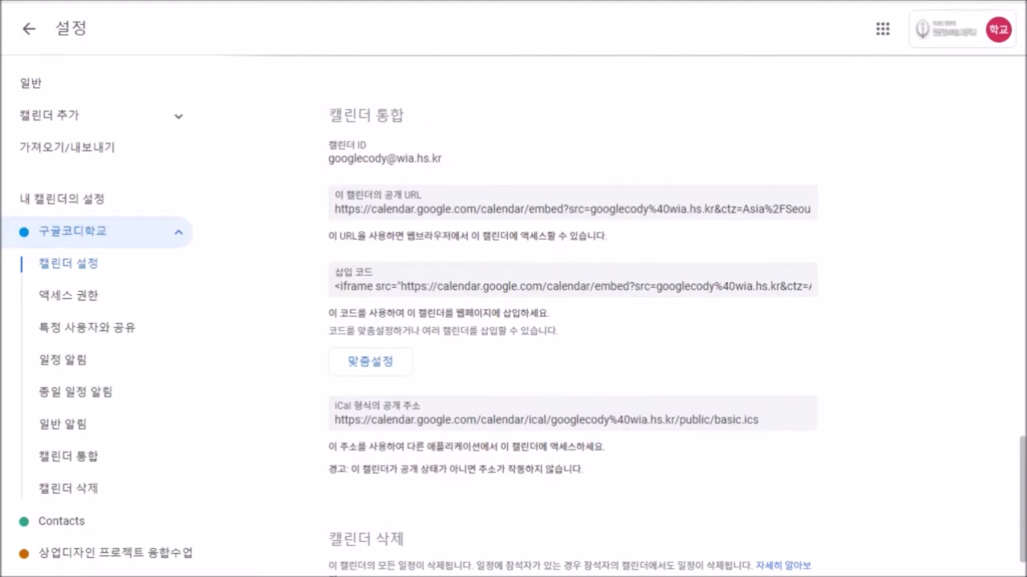
scroll(572, 321, down, 1)
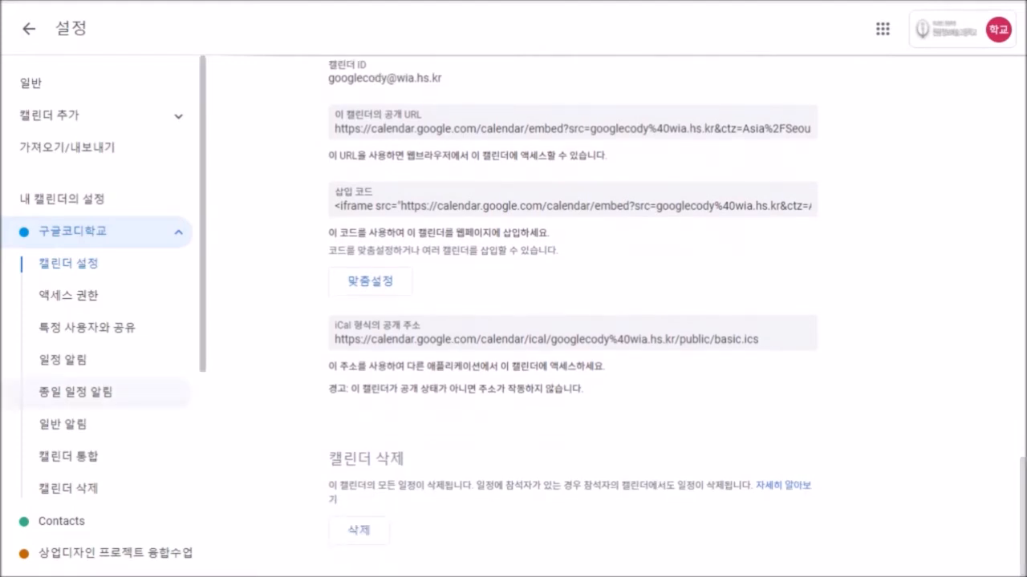
scroll(573, 321, up, 1)
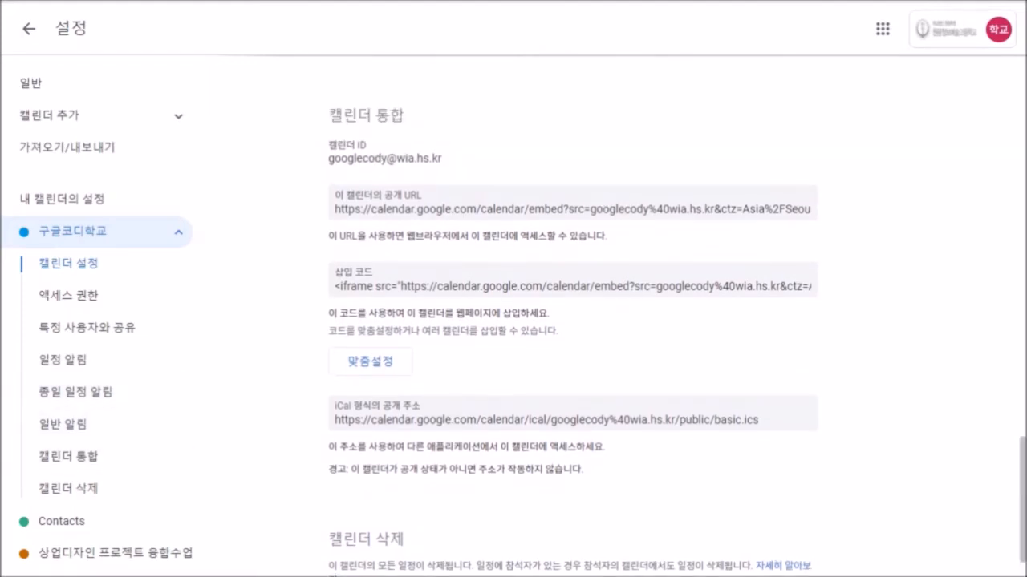
click(573, 287)
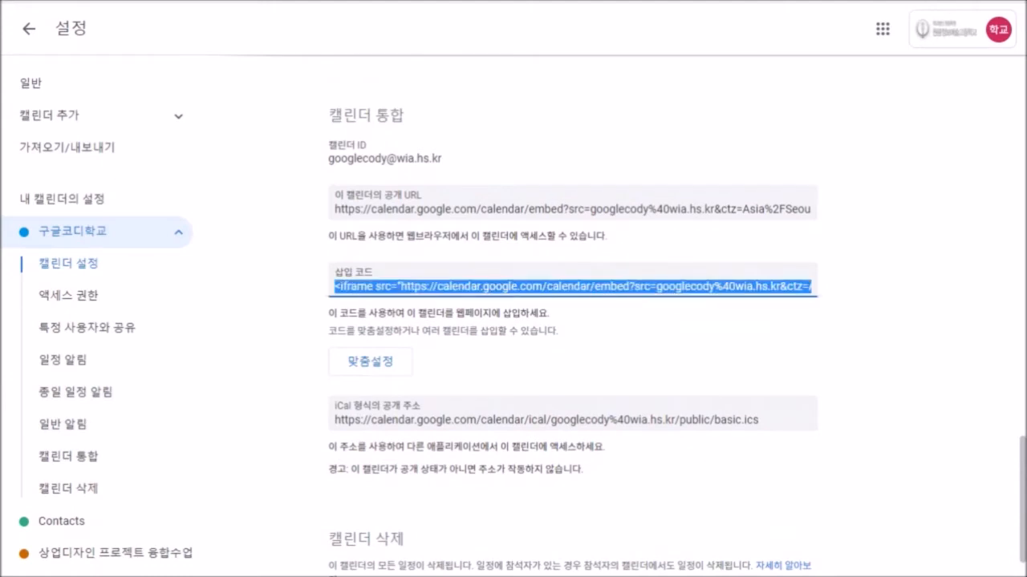
click(573, 210)
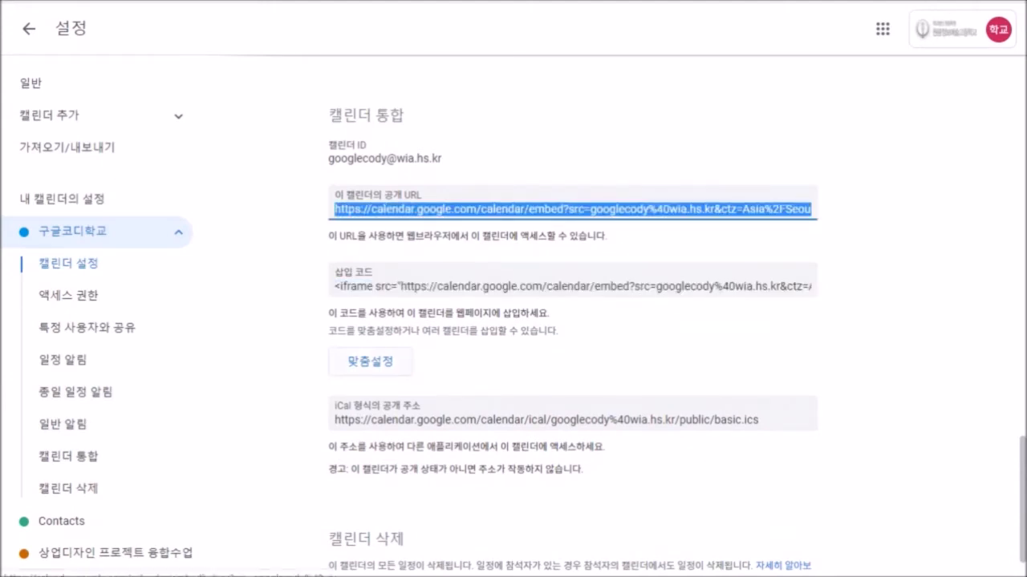
scroll(573, 320, down, 1)
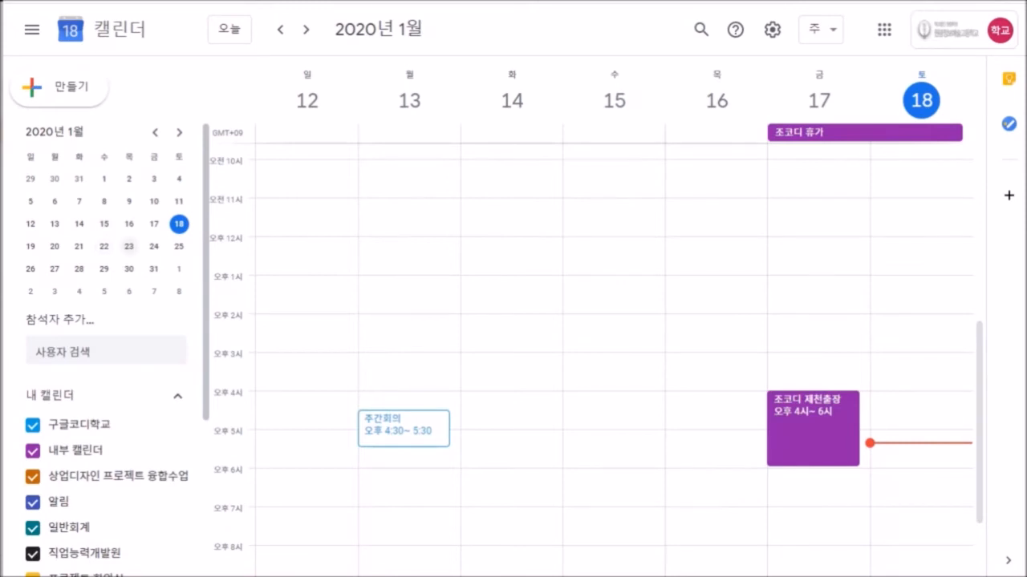
scroll(128, 246, down, 2)
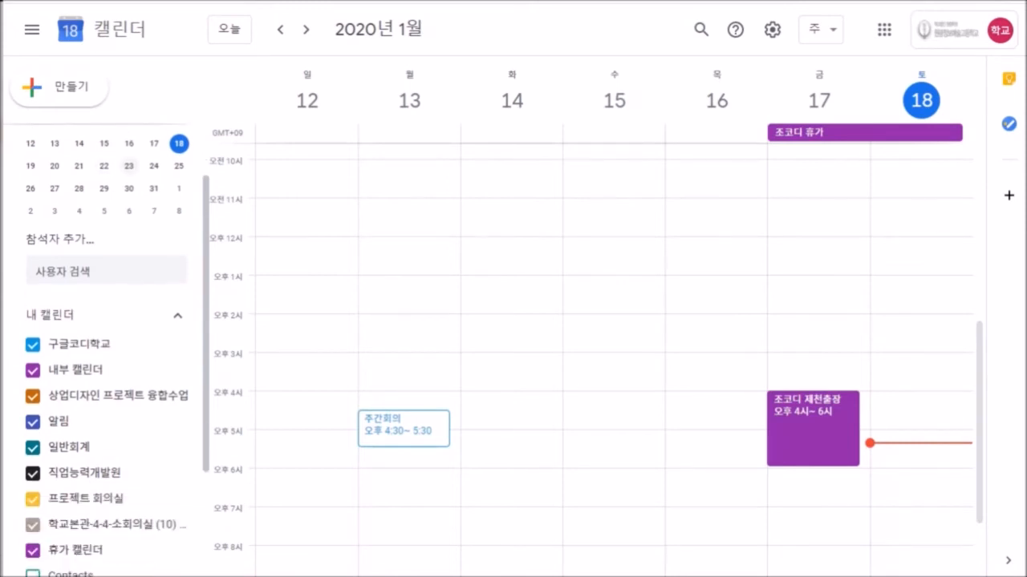
click(176, 345)
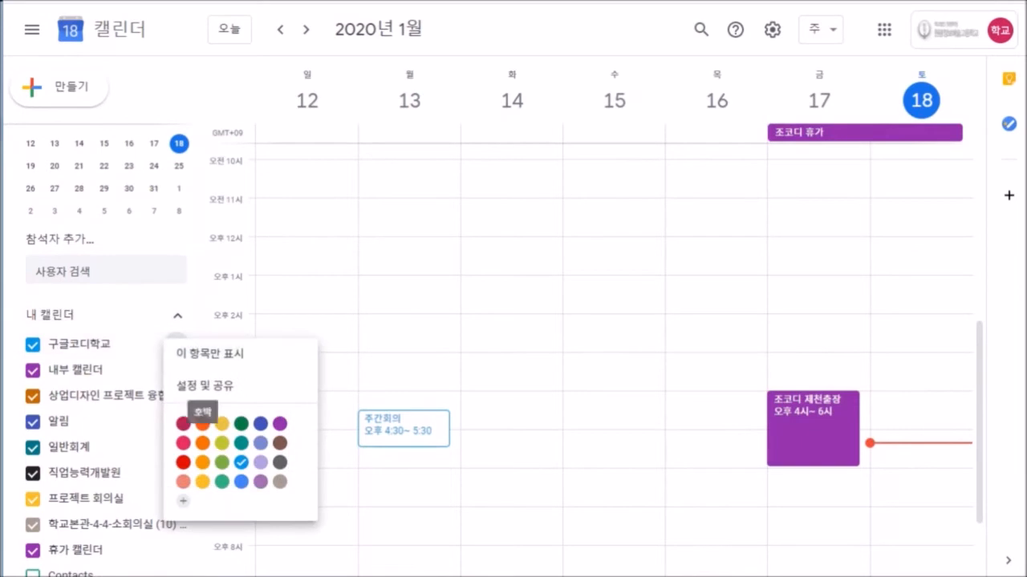
click(205, 386)
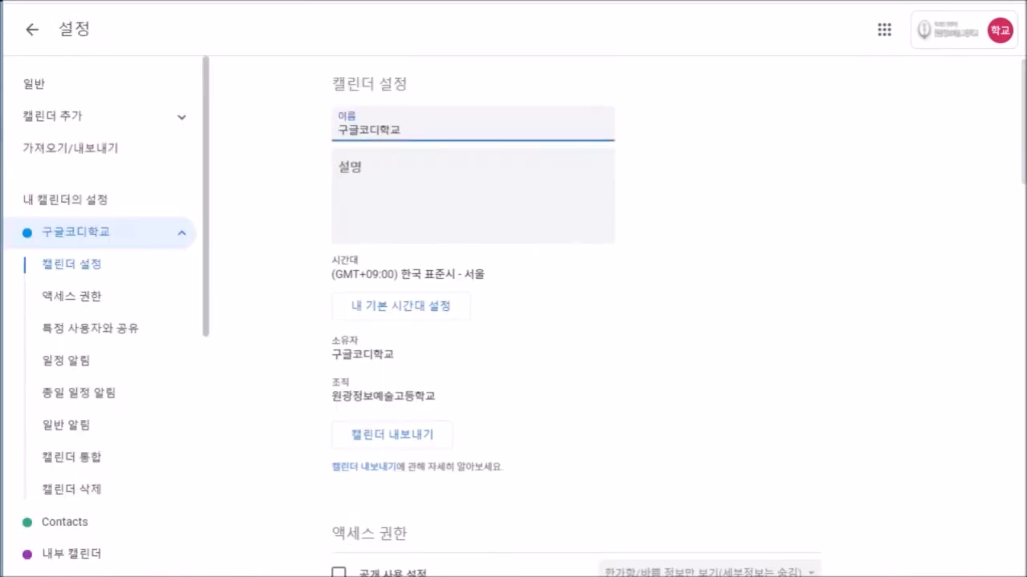
click(32, 29)
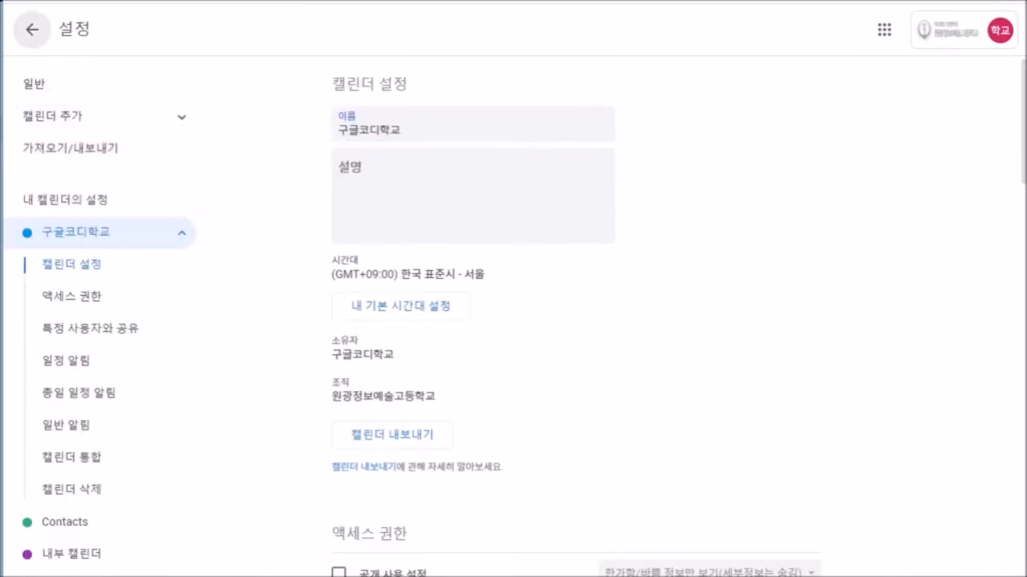
scroll(90, 421, down, 3)
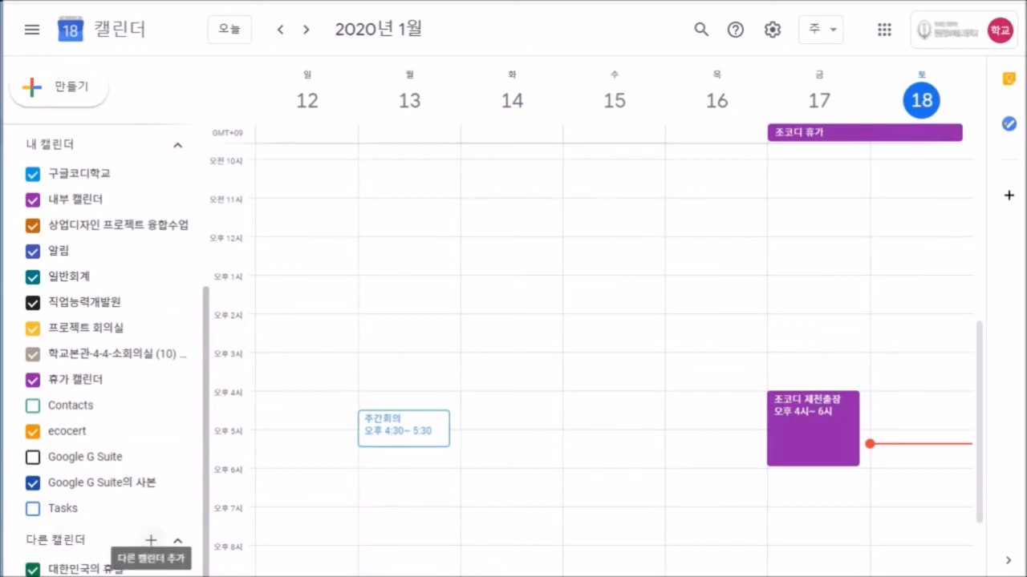
Create calendar 프로젝트 with description '프로젝트 캘린더입니다' and open its settings from the confirmation.
click(151, 540)
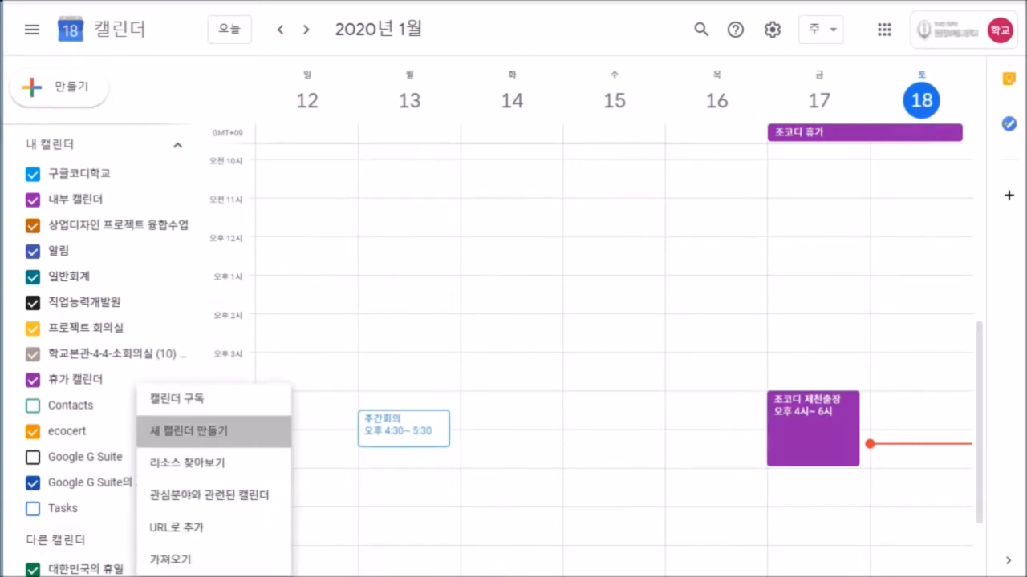
click(213, 430)
text(프로젝트)
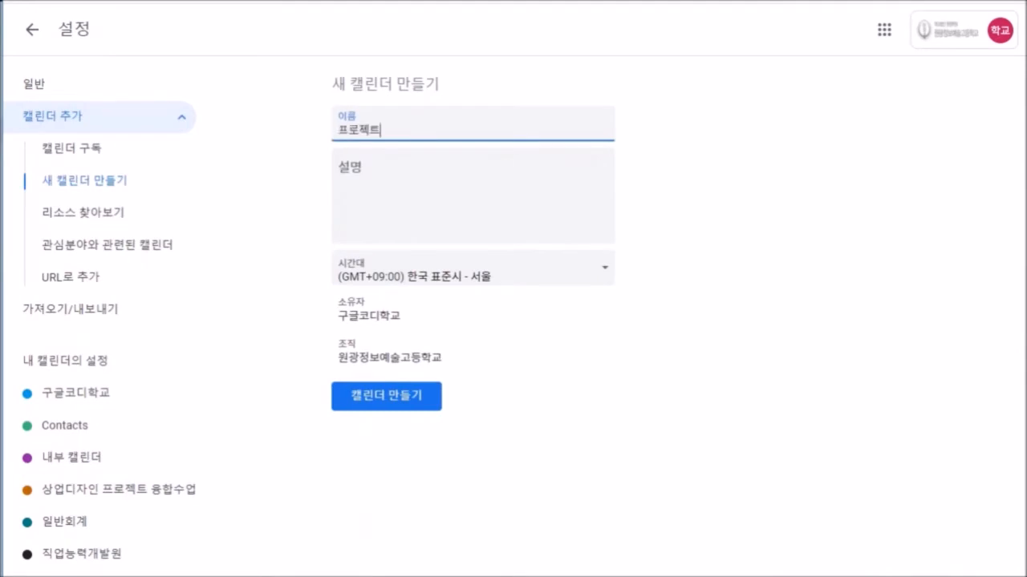
click(413, 188)
text(프로젝트)
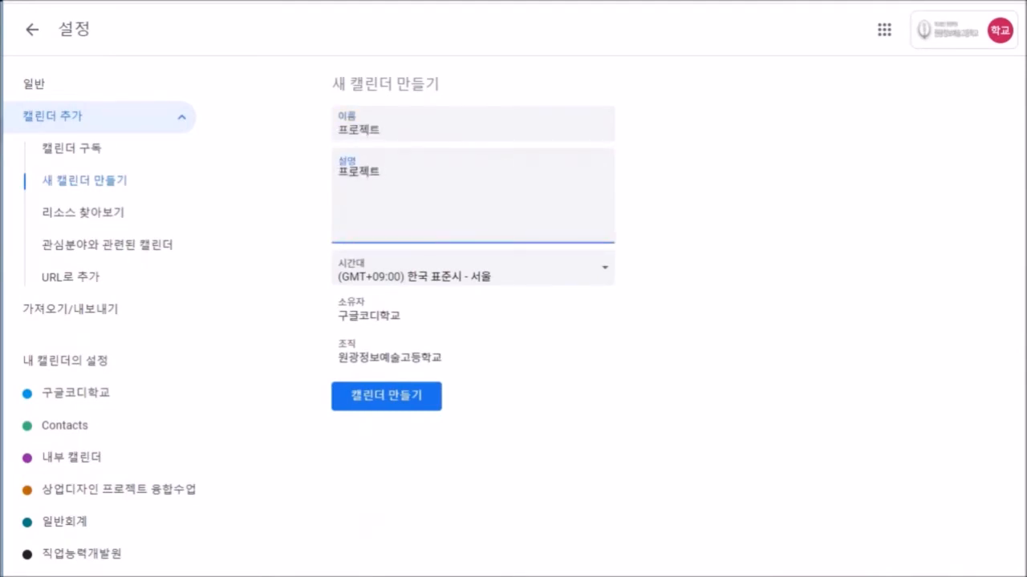
text(캘린더임)
text(니다)
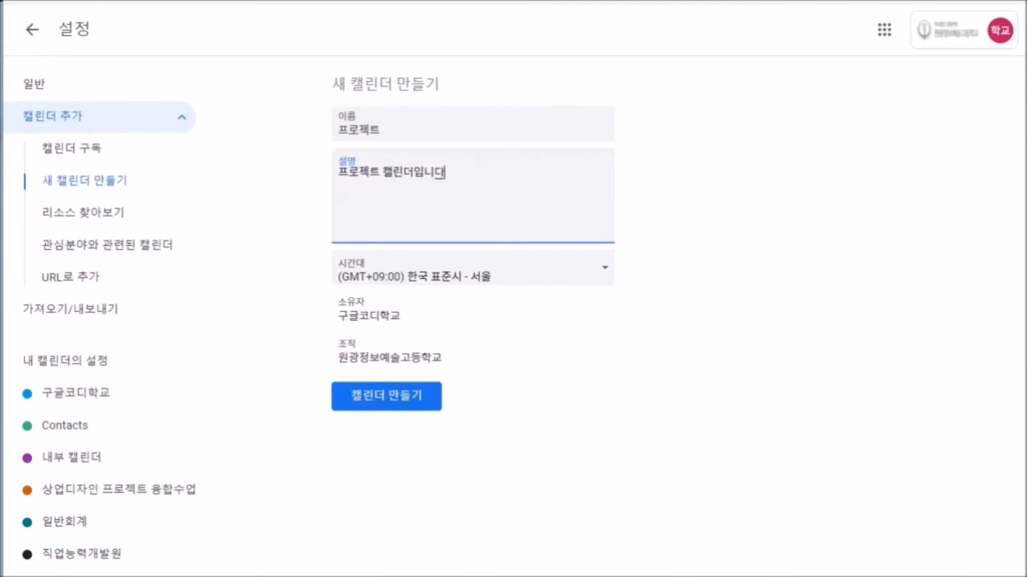
click(390, 396)
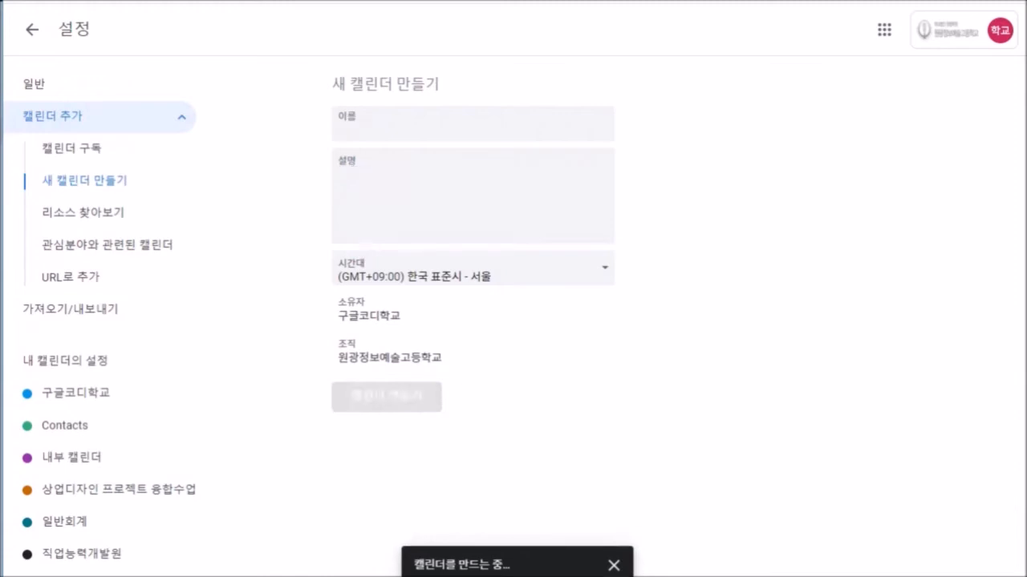
click(590, 563)
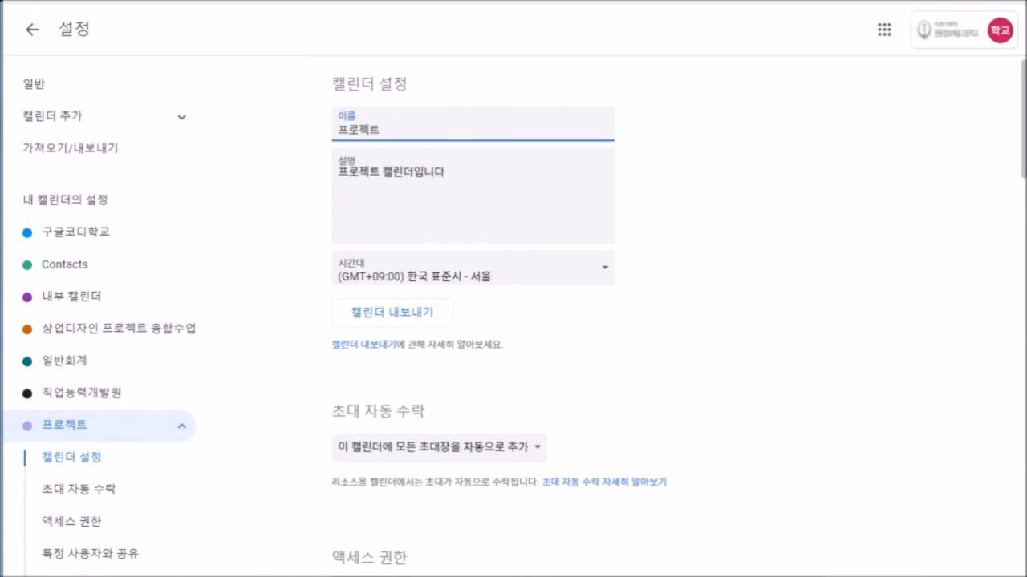
Under 특정 사용자와 공유, add the first person to share the 프로젝트 calendar with.
scroll(610, 321, down, 1)
scroll(609, 321, down, 1)
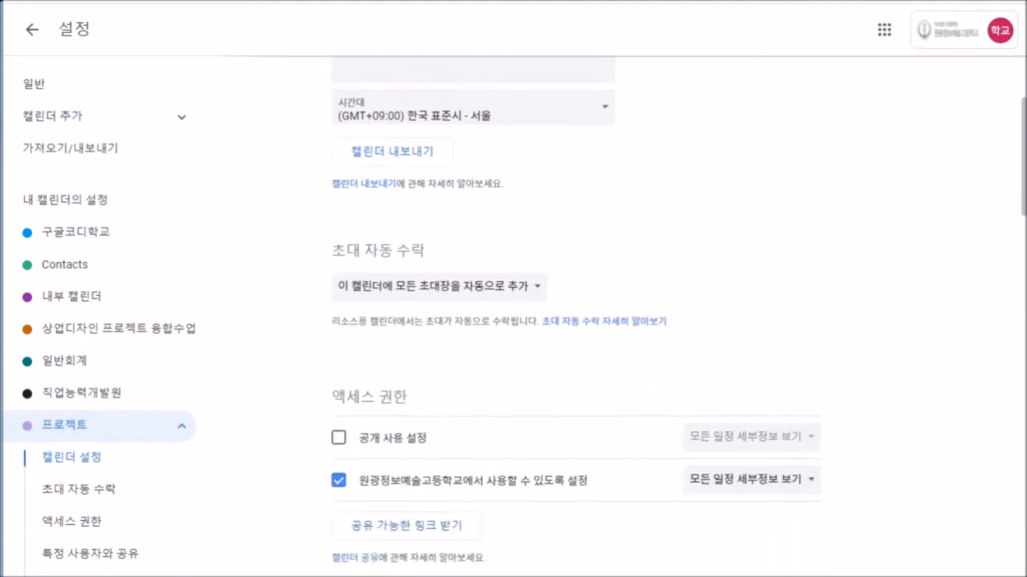
scroll(610, 320, down, 5)
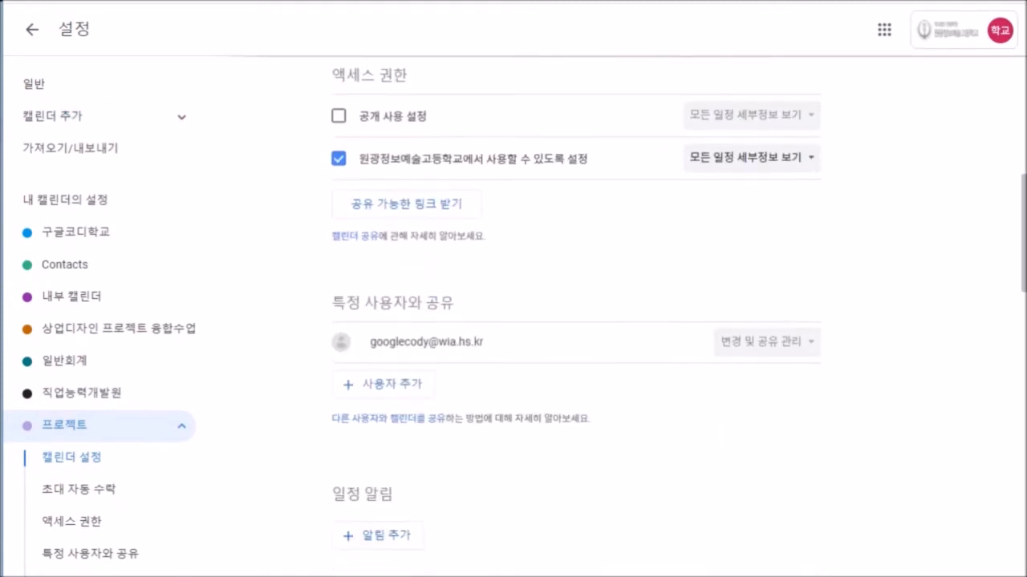
scroll(610, 320, down, 1)
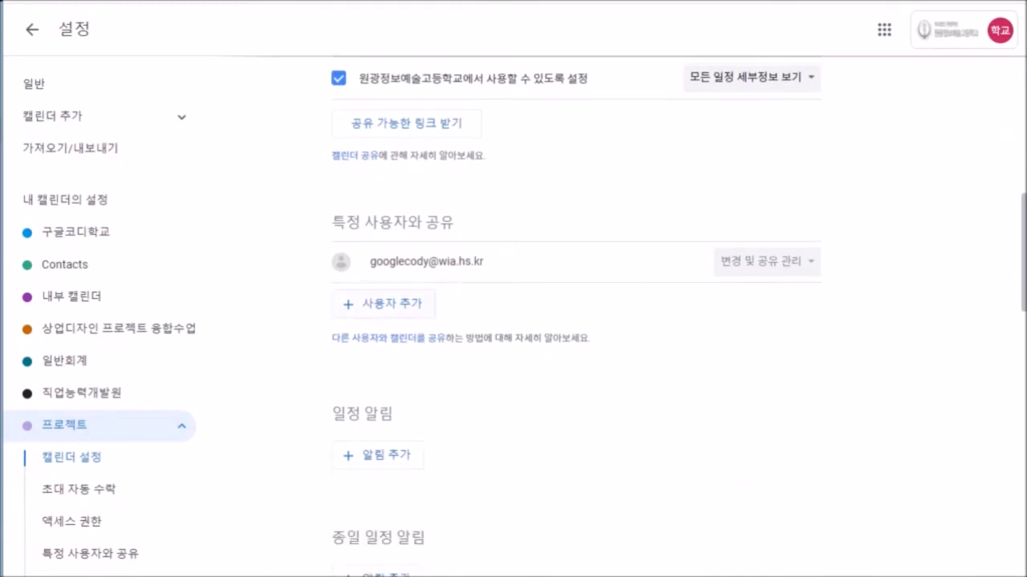
click(383, 304)
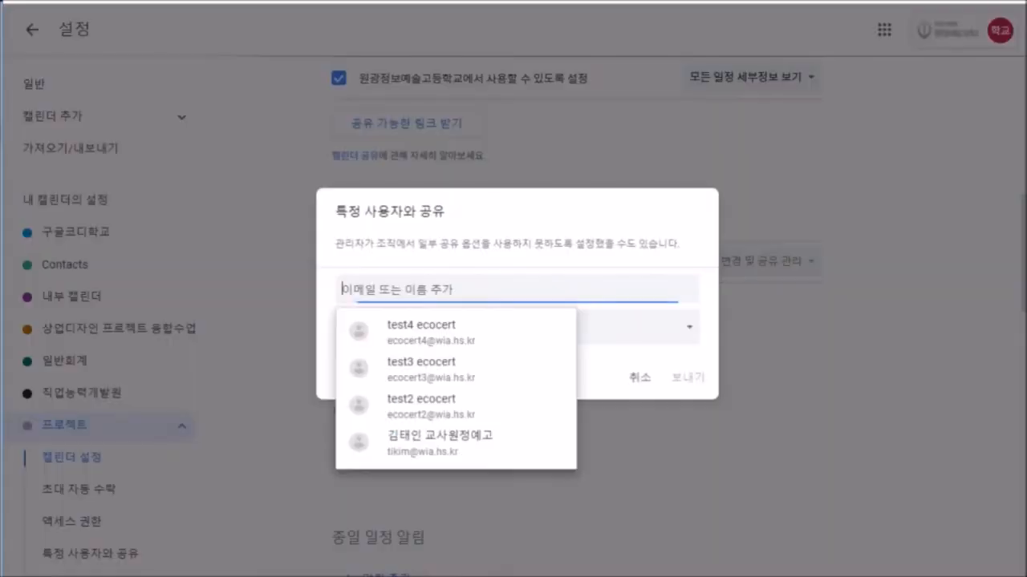
text(홍길)
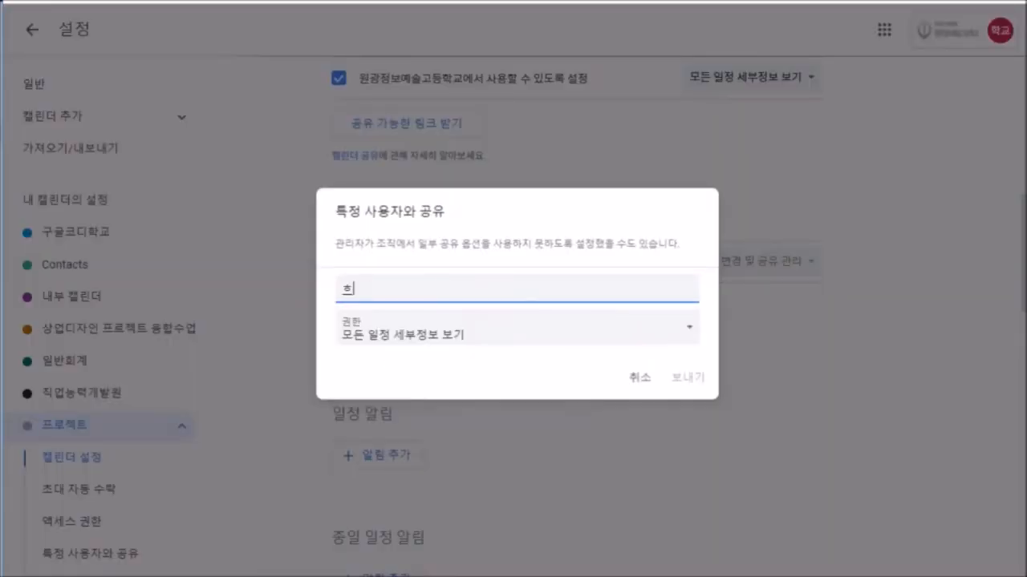
text(동)
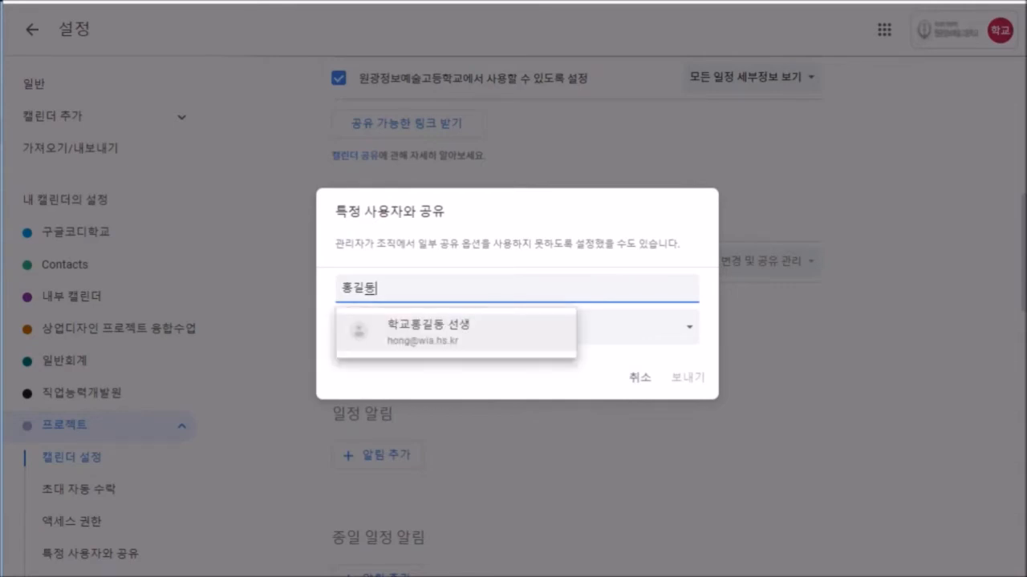
key(Return)
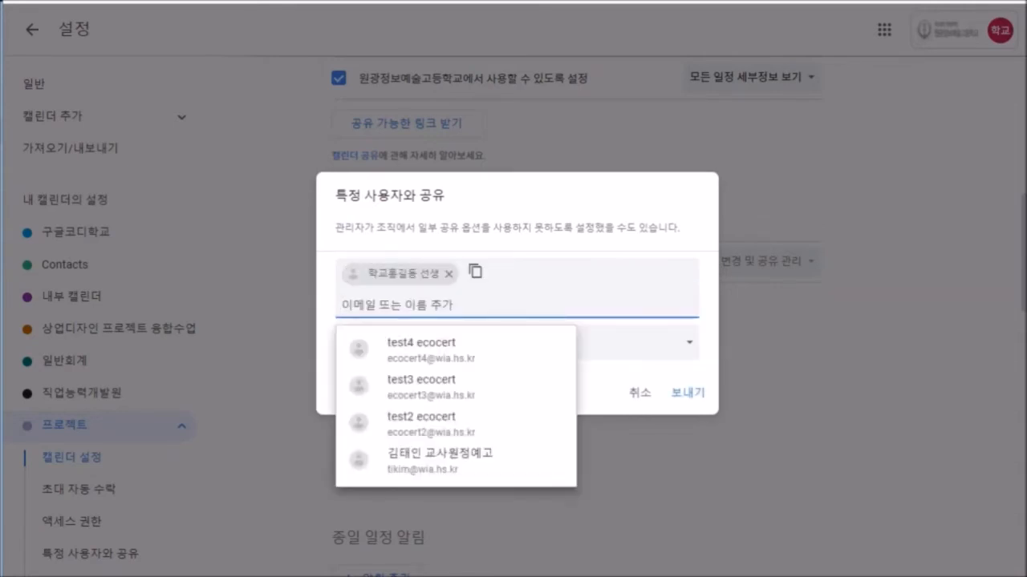
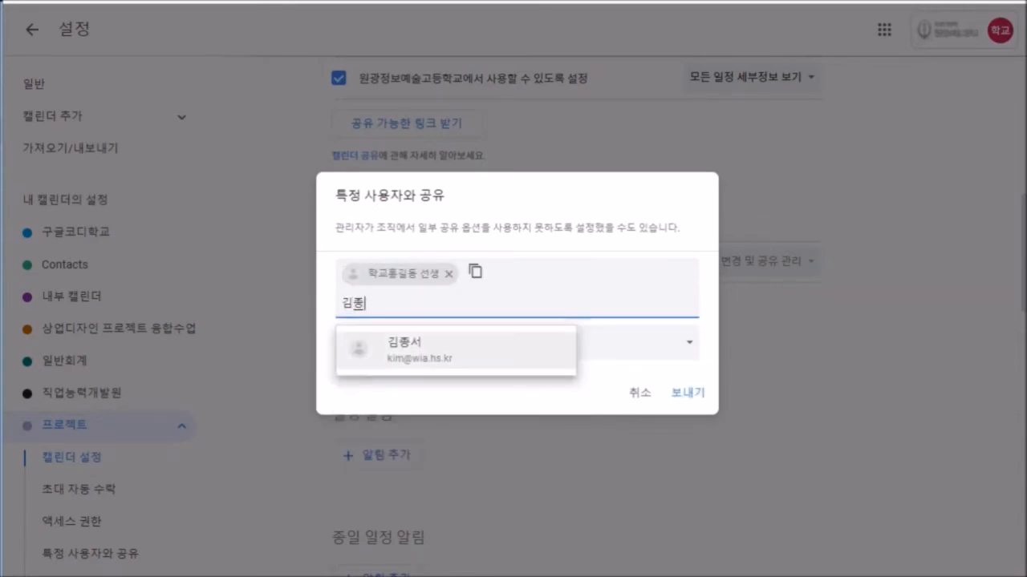
Add two more people, grant all three 일정 변경 permission, and send the invitations.
key(Return)
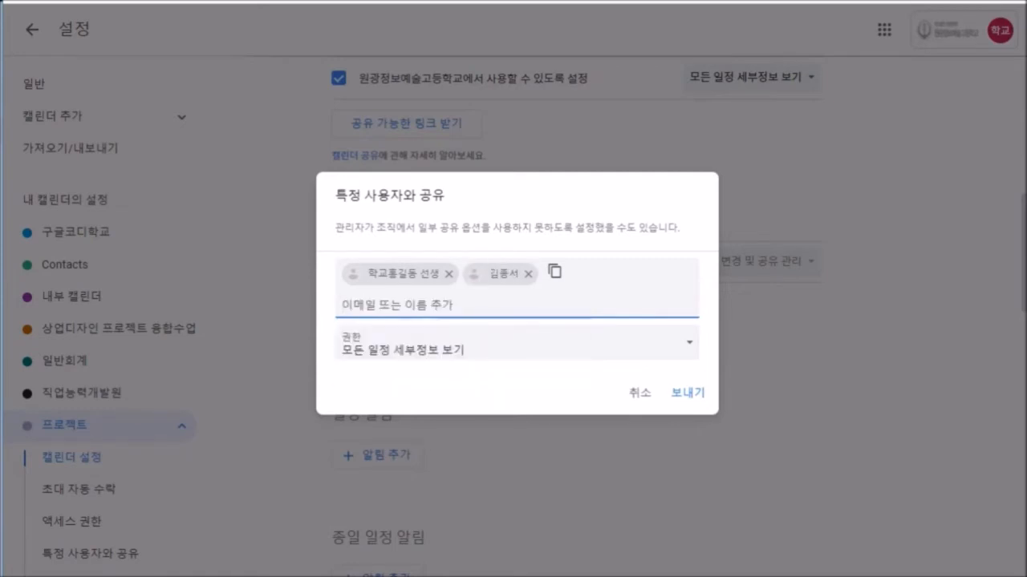
text(의)
text(순)
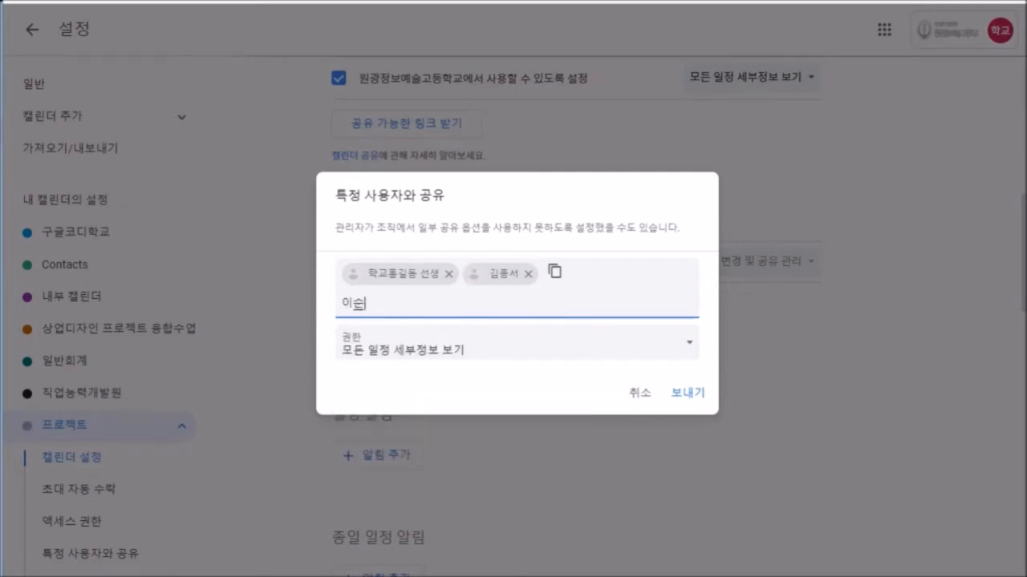
key(Return)
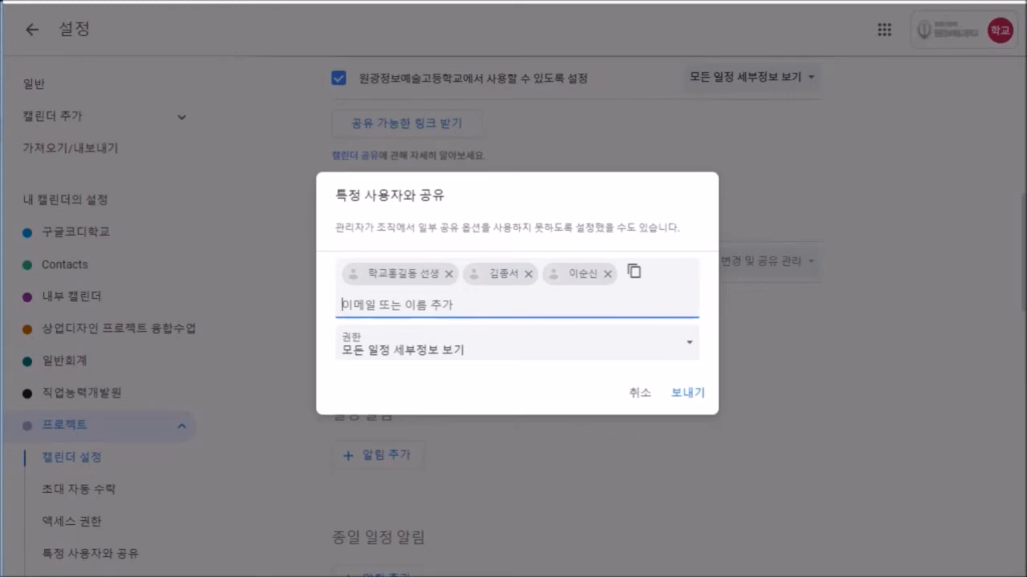
click(516, 344)
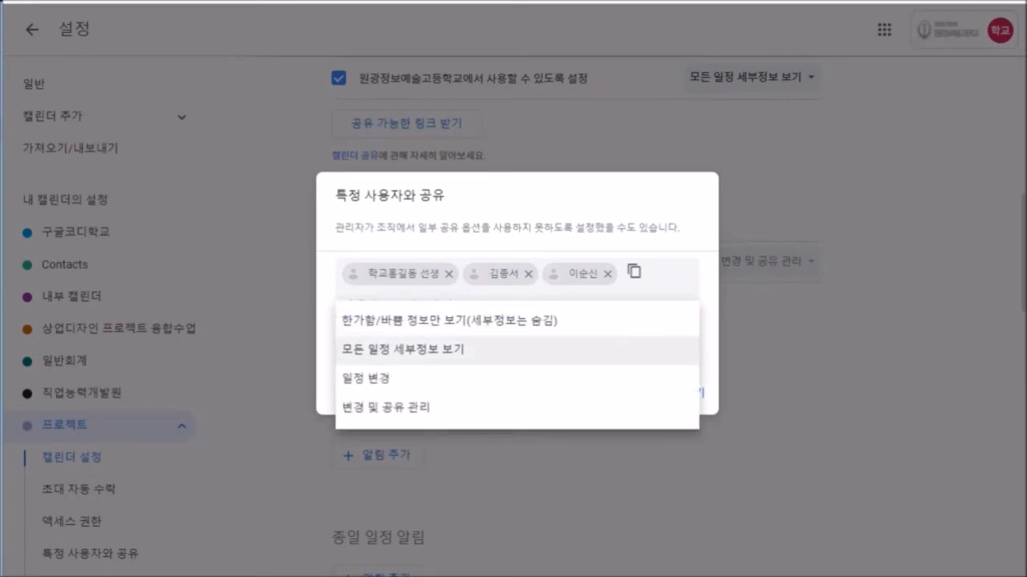
click(515, 377)
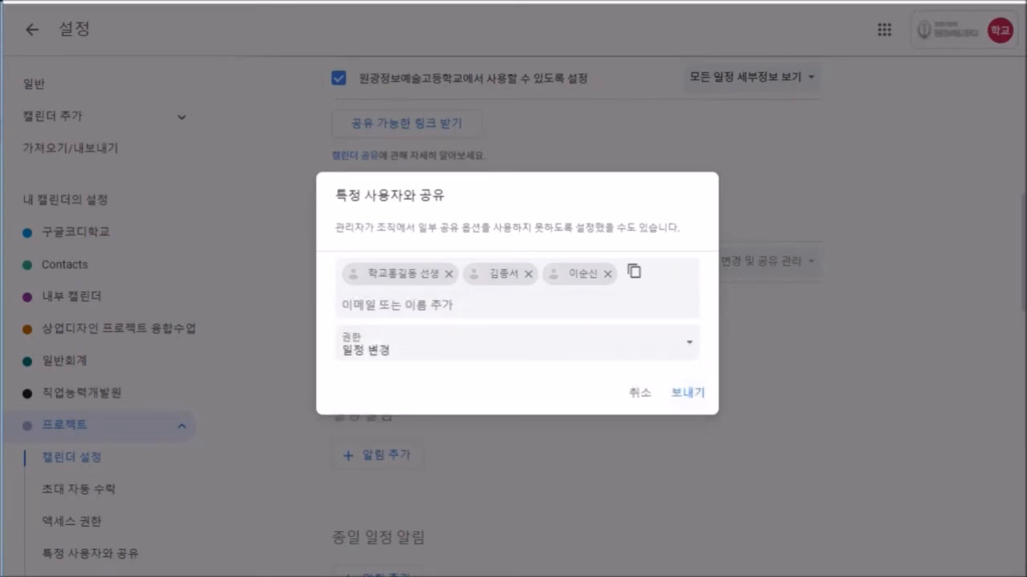
click(687, 392)
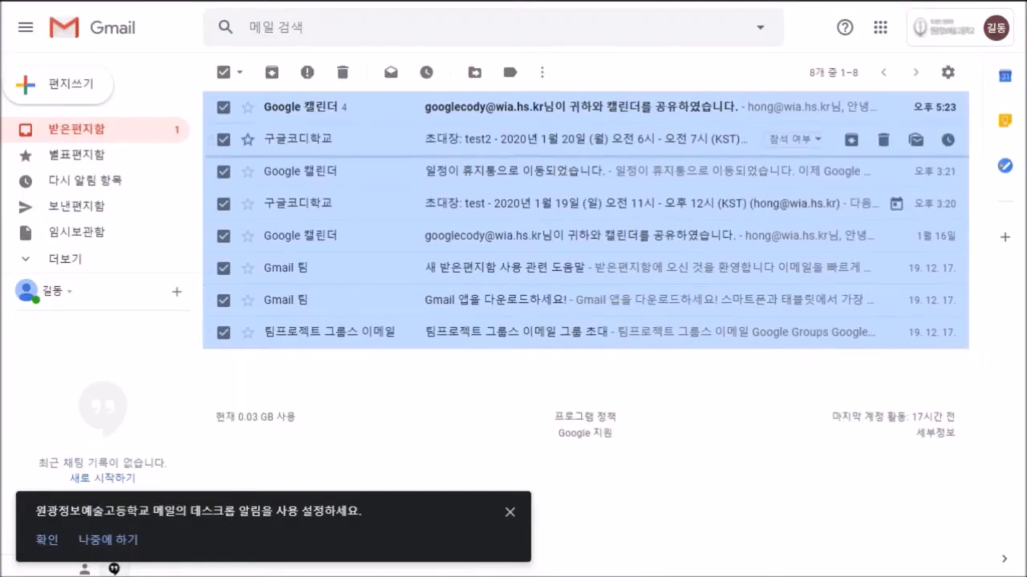
Open the 프로젝트 sharing notice in Gmail and follow its '이 캘린더를 추가' link.
click(224, 72)
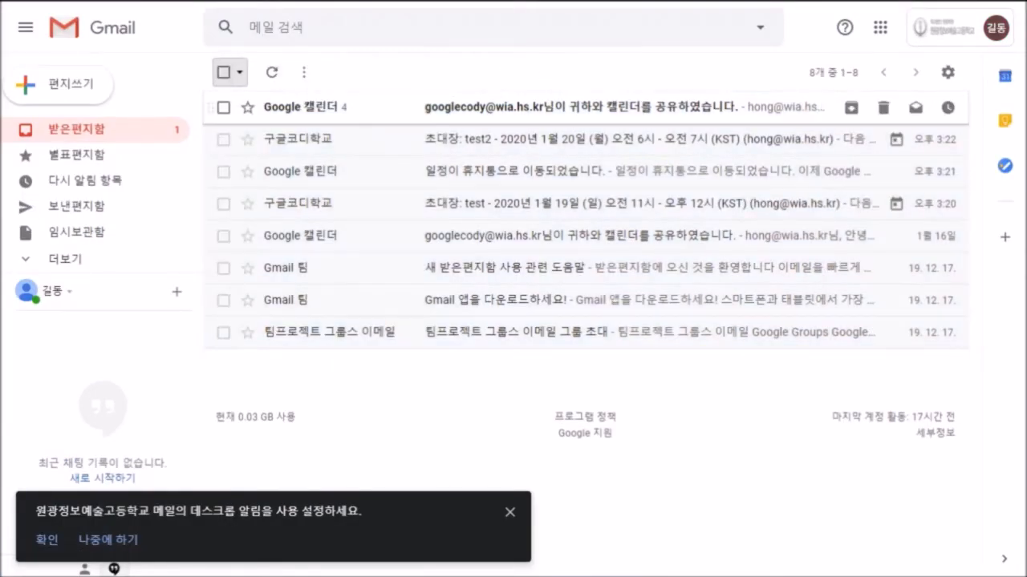
click(562, 108)
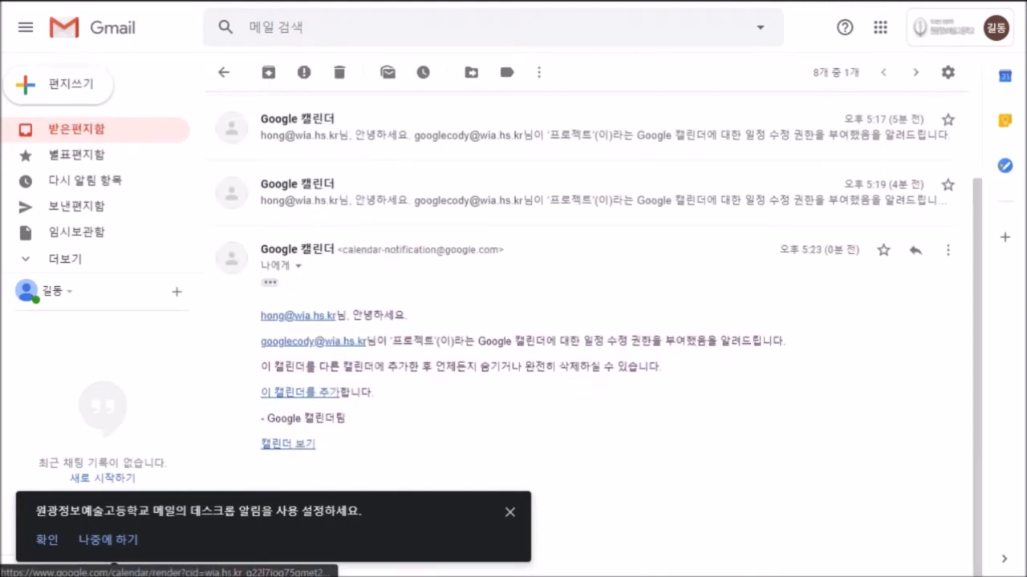
click(300, 393)
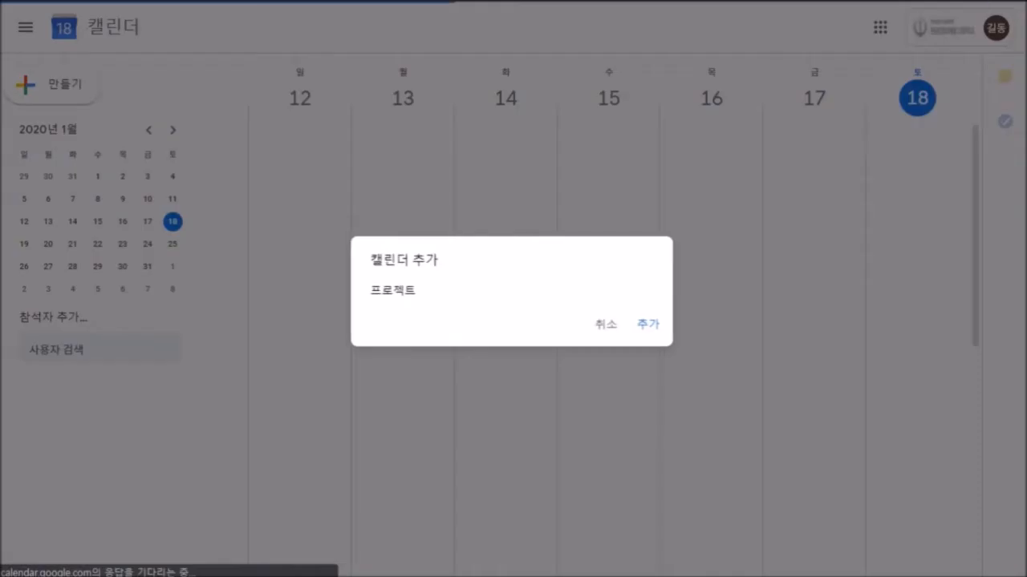
Confirm adding the 프로젝트 calendar, then scroll the sidebar to check the calendar list.
click(649, 325)
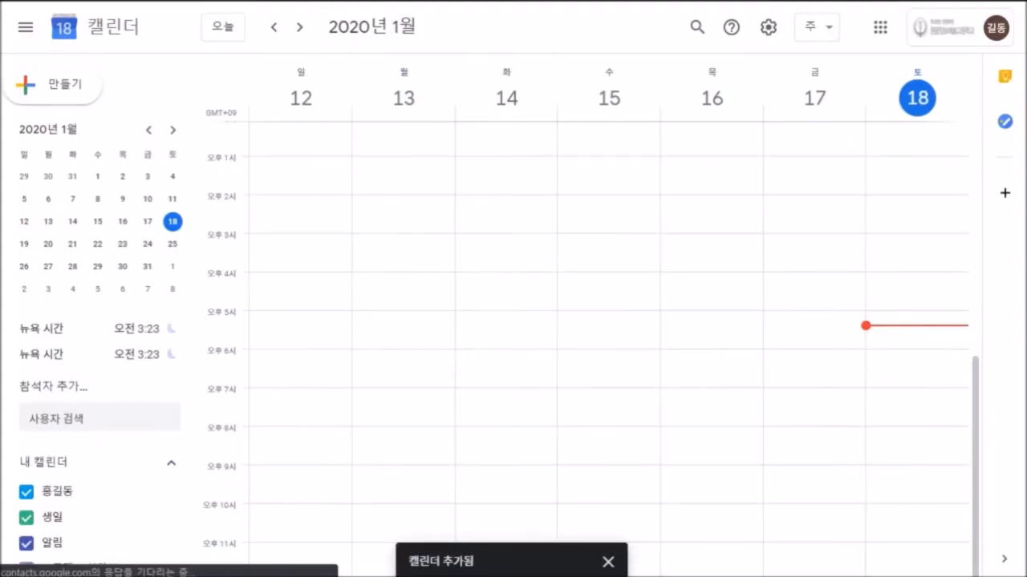
scroll(88, 417, down, 2)
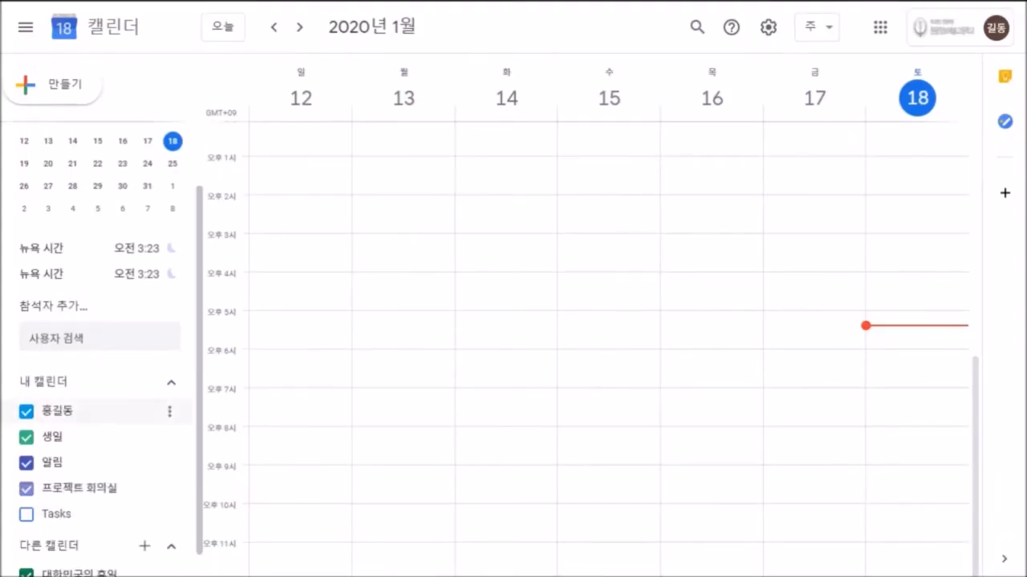
scroll(88, 437, down, 1)
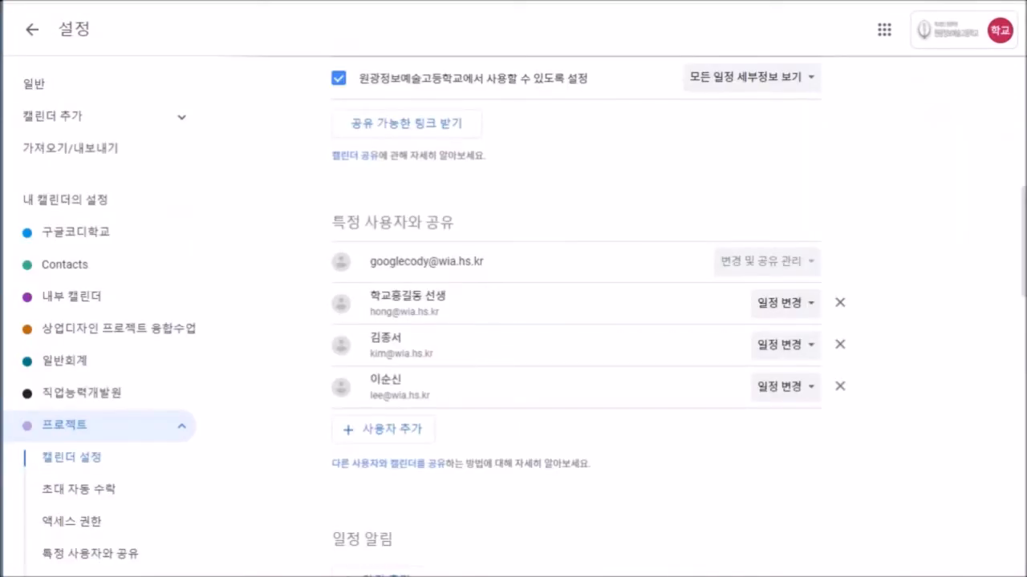
scroll(577, 321, down, 2)
scroll(578, 321, down, 1)
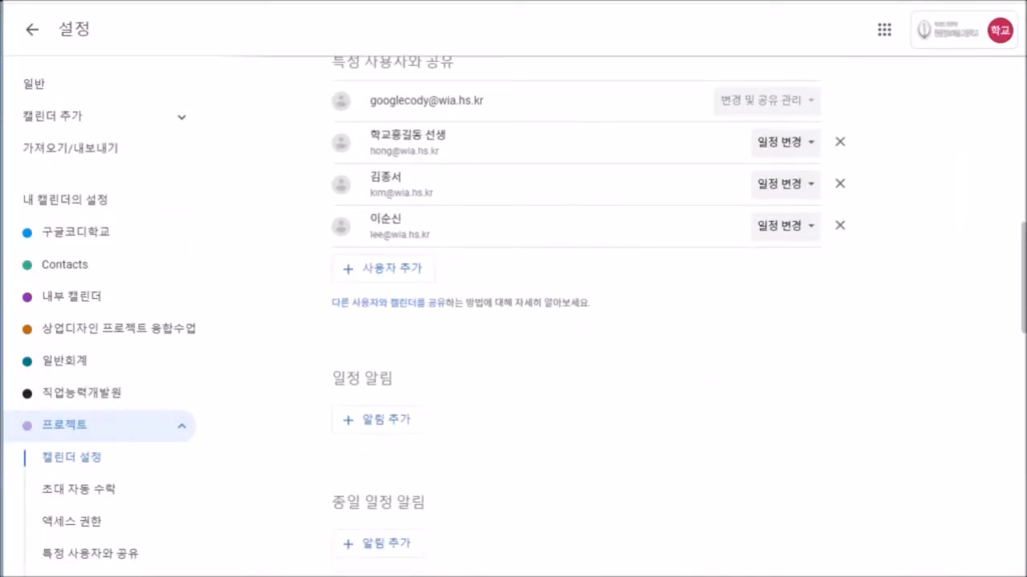
scroll(577, 320, down, 1)
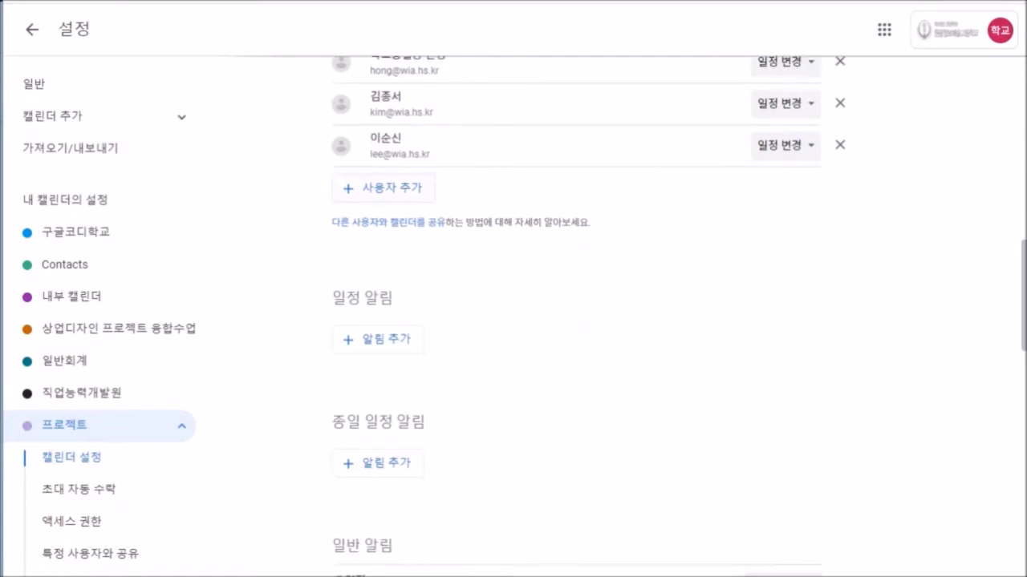
click(384, 188)
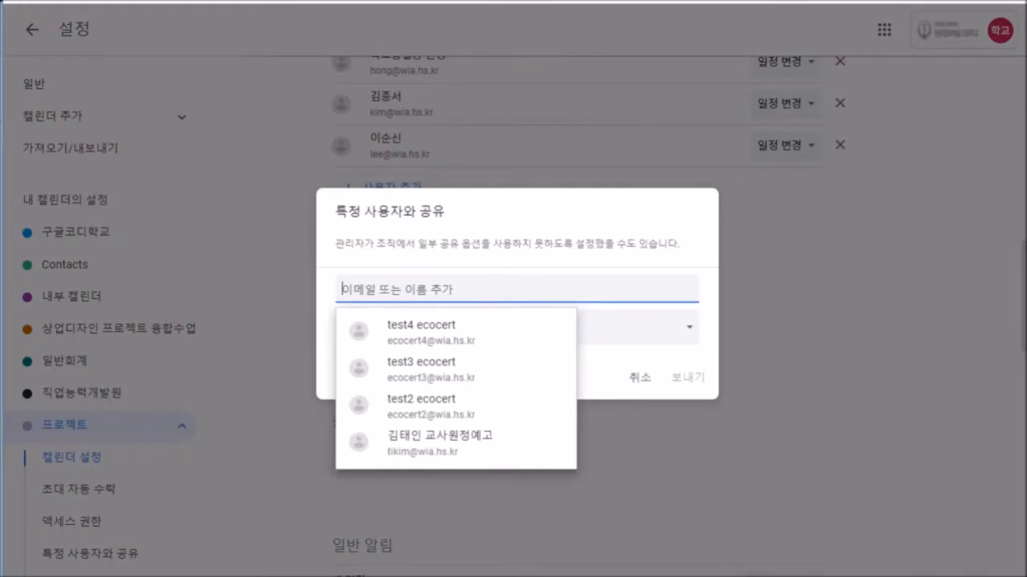
text(채)
key(BackSpace)
key(BackSpace)
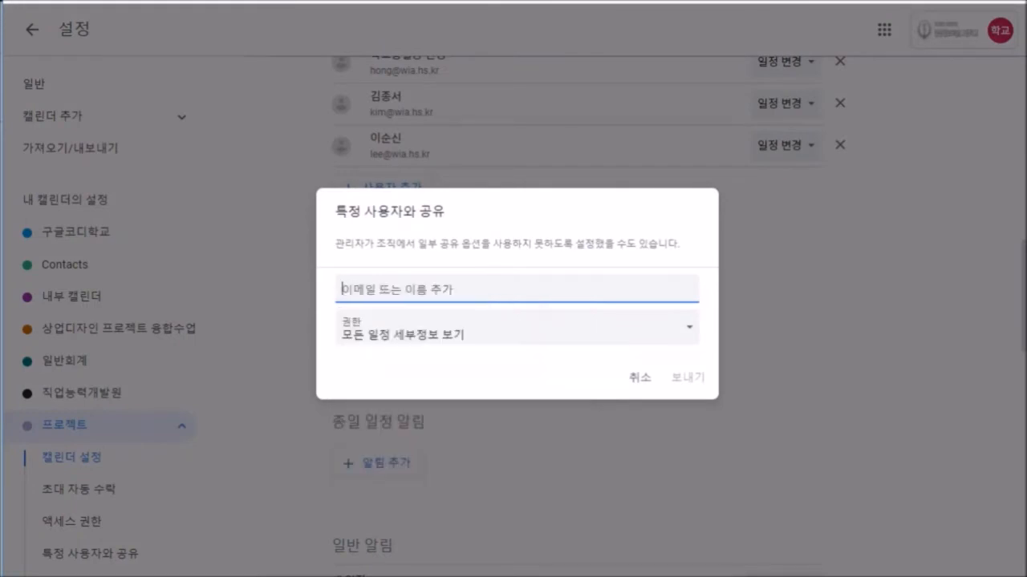
text(compa)
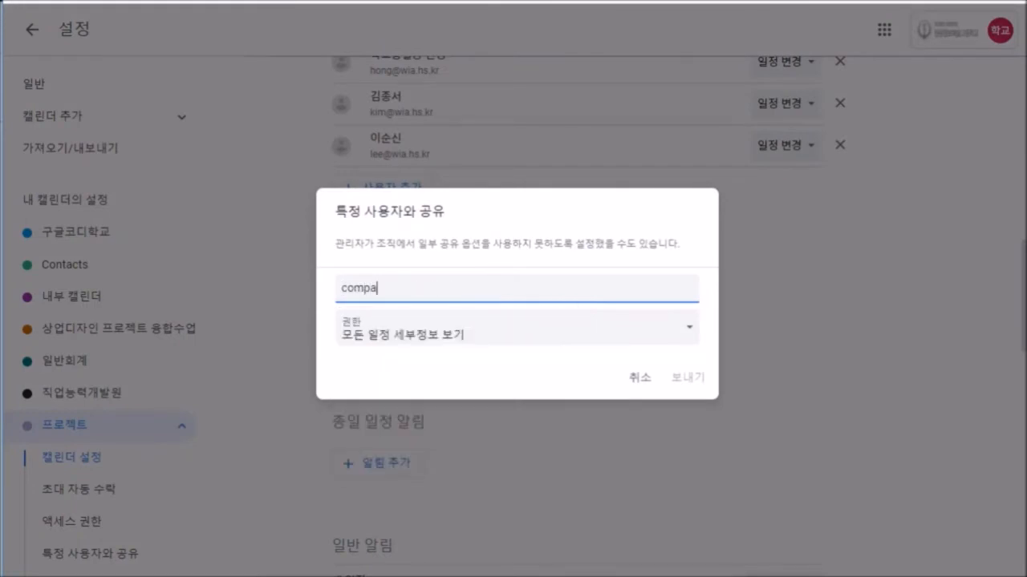
text(ny@)
key(BackSpace)
key(BackSpace)
key(BackSpace)
key(BackSpace)
key(BackSpace)
key(BackSpace)
key(BackSpace)
key(BackSpace)
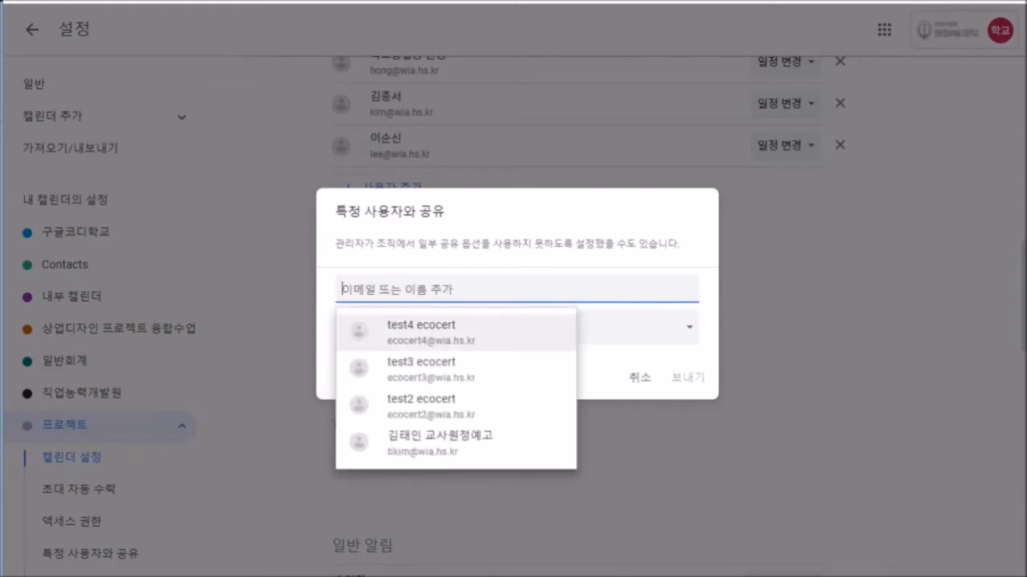
click(640, 378)
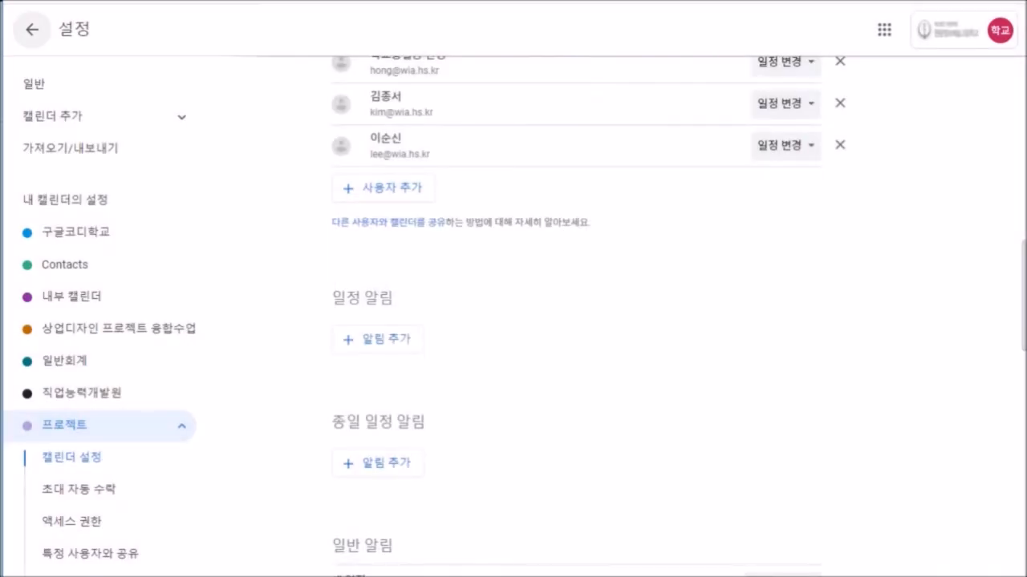
Return to the 12–18 January 2020 week and scroll the sidebar down to 프로젝트 under 내 캘린더.
click(32, 30)
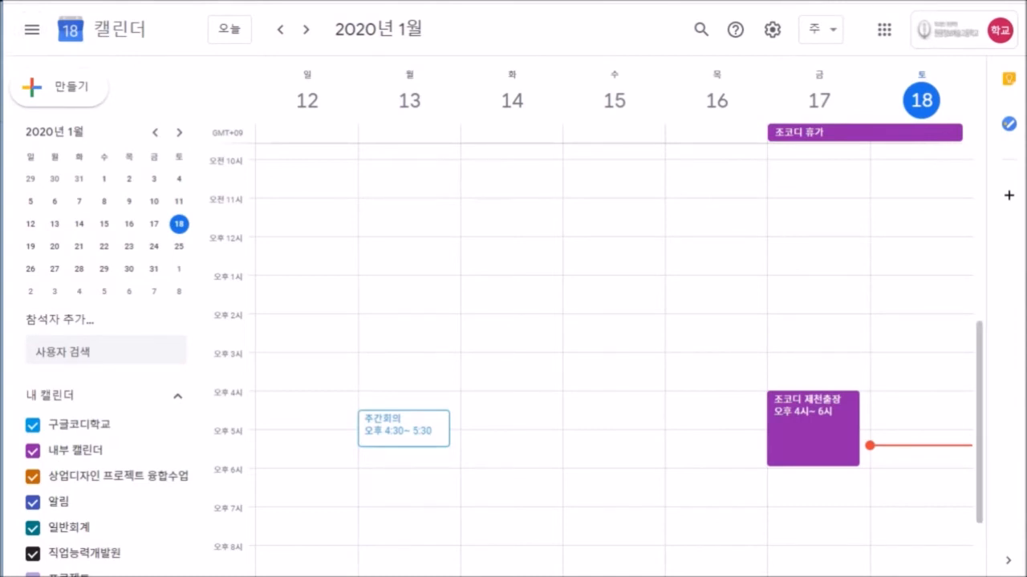
scroll(614, 357, down, 1)
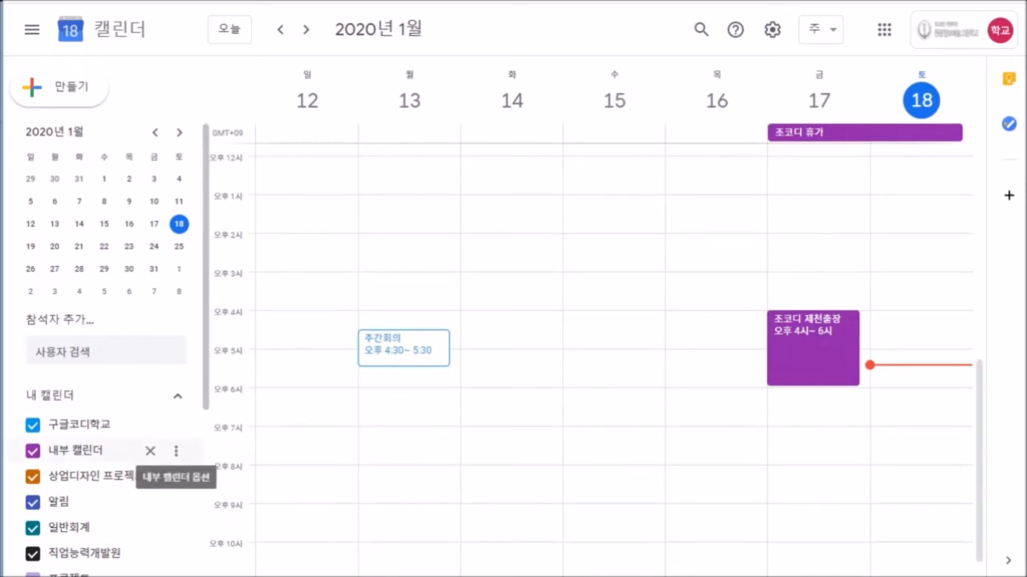
scroll(120, 457, down, 3)
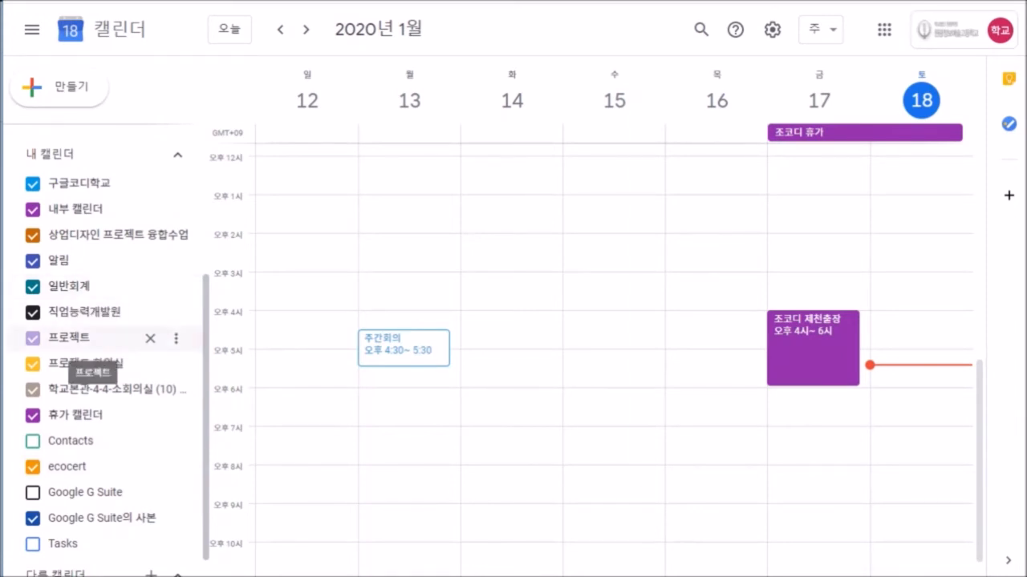
In 프로젝트's 설정 및 공유, add a default 10-minute 일정 알림, then return to the week view.
click(177, 337)
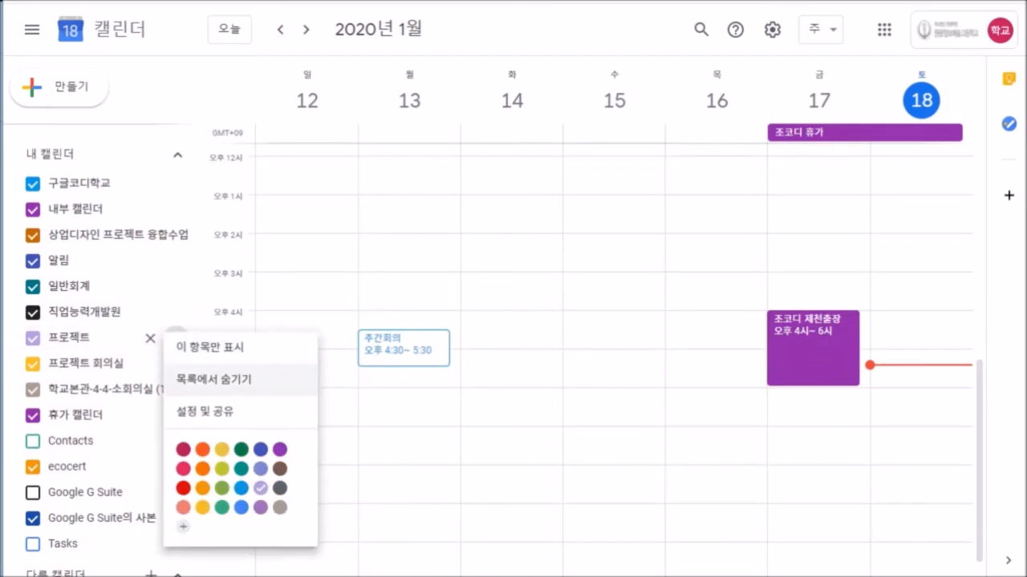
click(204, 411)
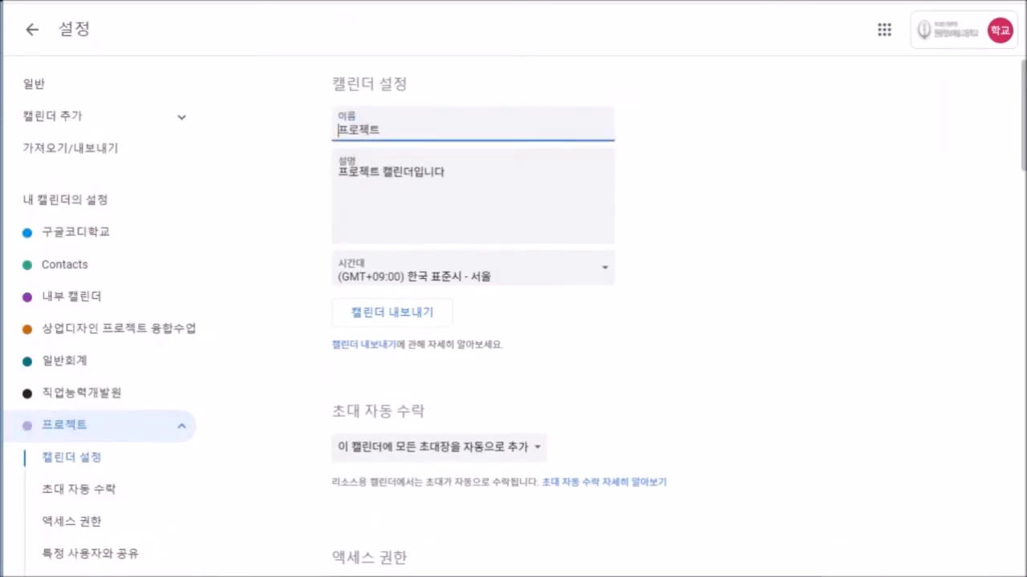
scroll(578, 321, down, 10)
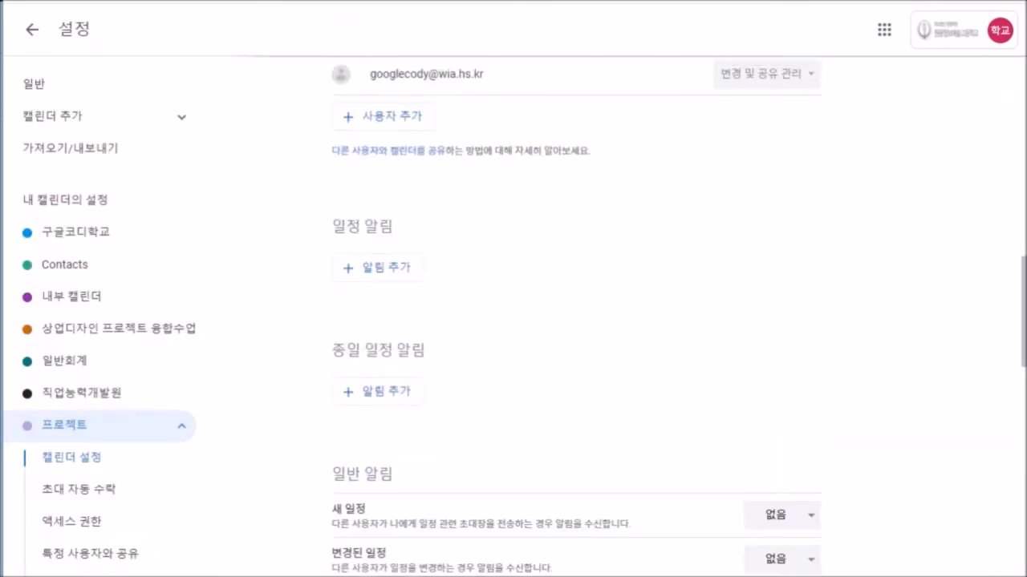
scroll(576, 315, down, 1)
click(377, 259)
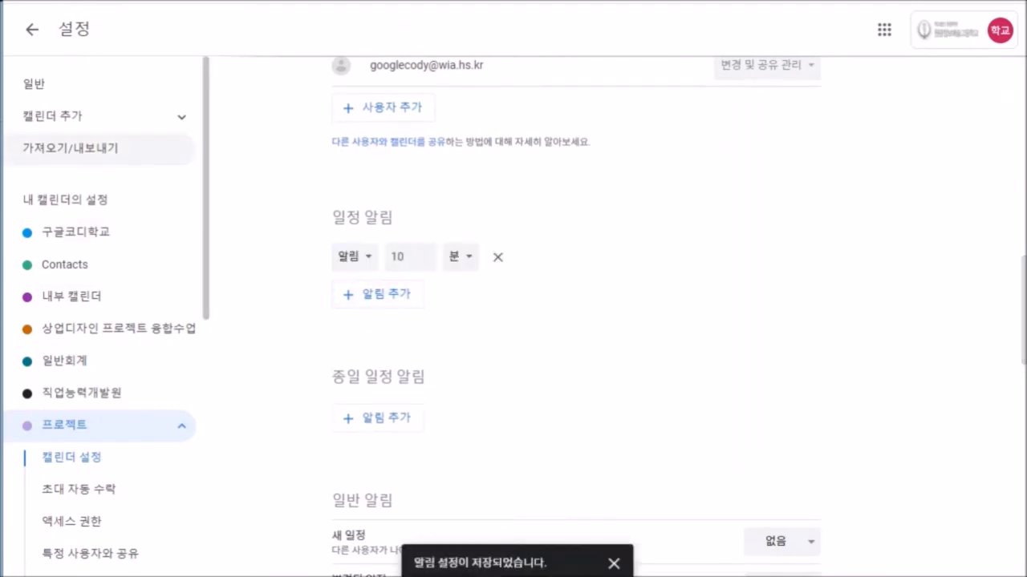
scroll(578, 321, up, 3)
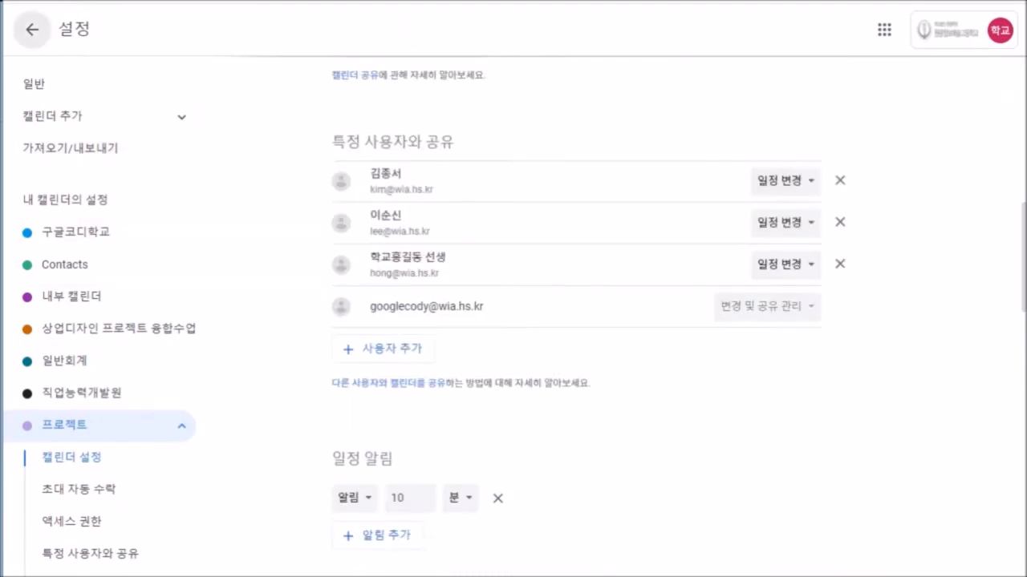
click(31, 30)
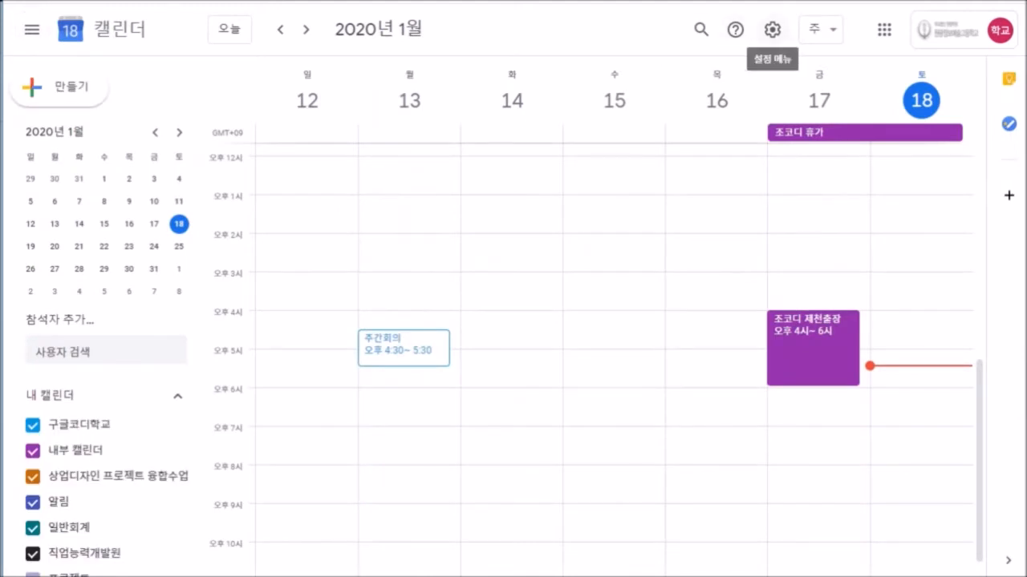
In general settings, turn on the world clock and add a time zone entry.
click(772, 29)
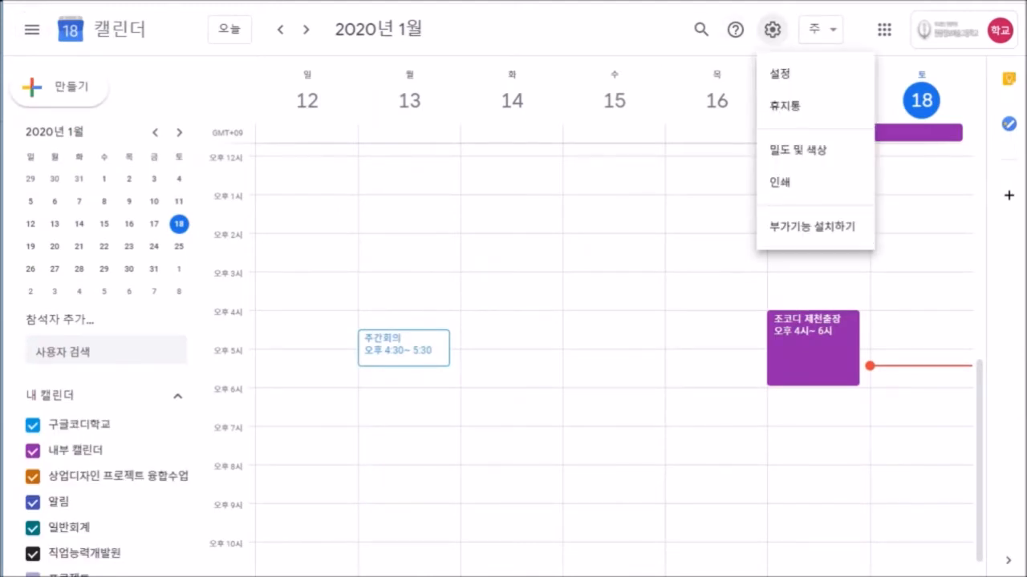
click(814, 74)
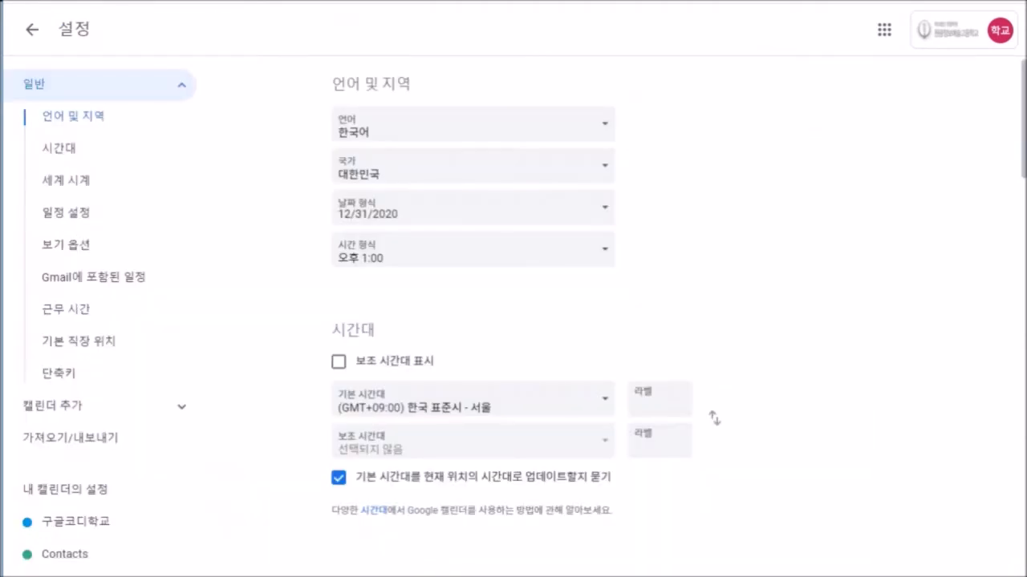
click(66, 180)
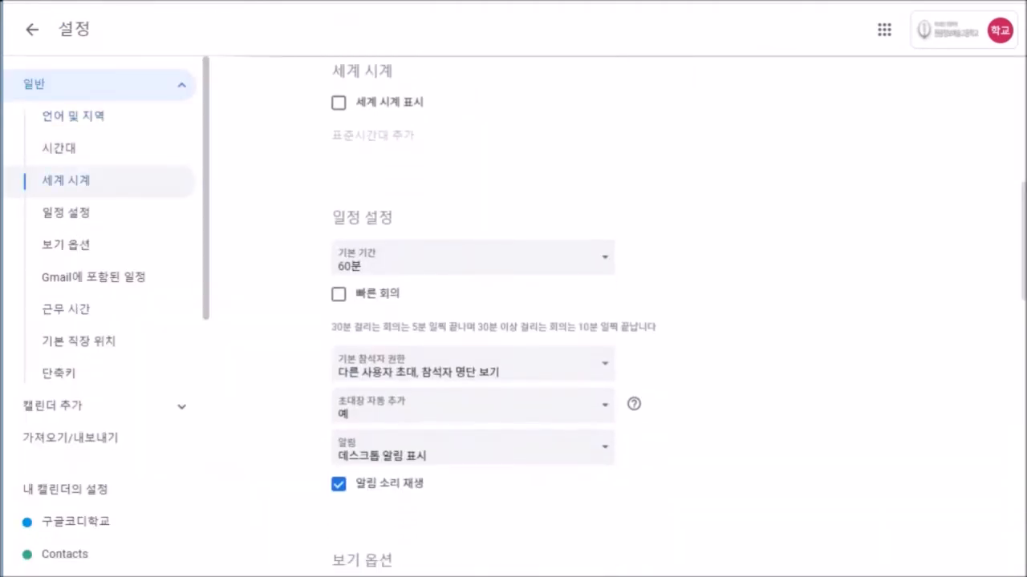
click(339, 103)
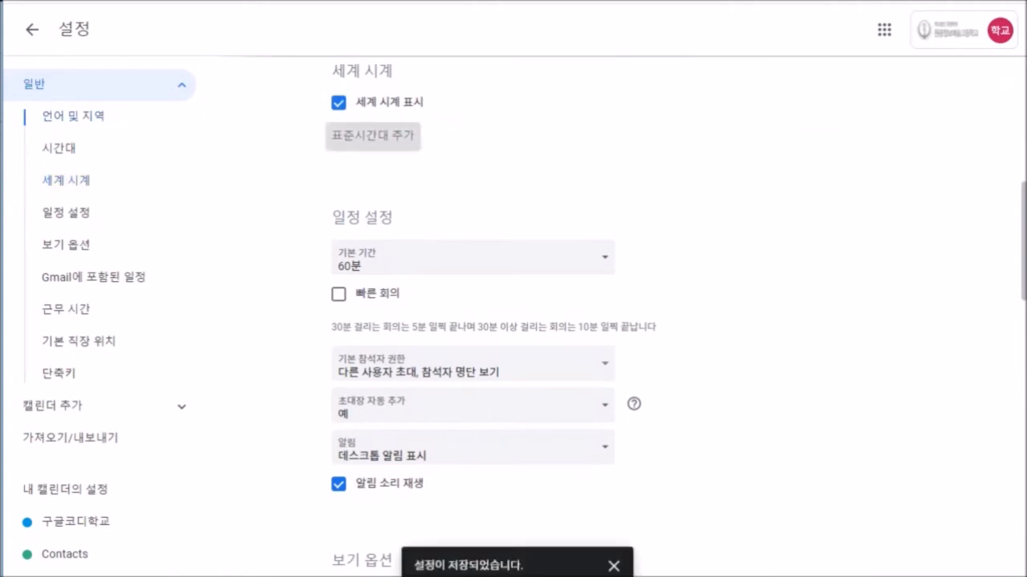
click(373, 135)
click(633, 139)
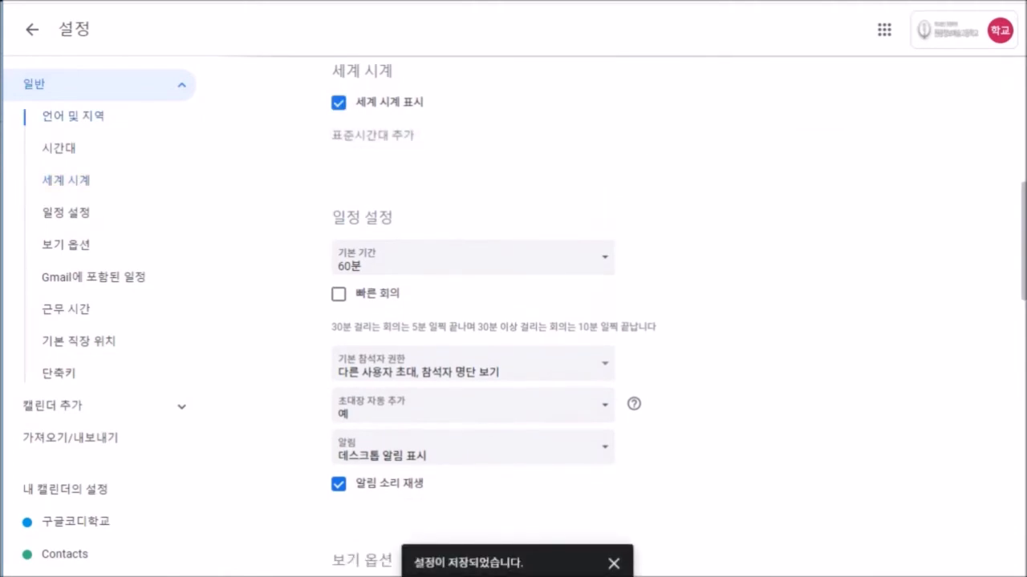
click(372, 136)
Choose (GMT-03:00) 세인트피에르 미클롱 시간 as the world clock time zone.
click(457, 143)
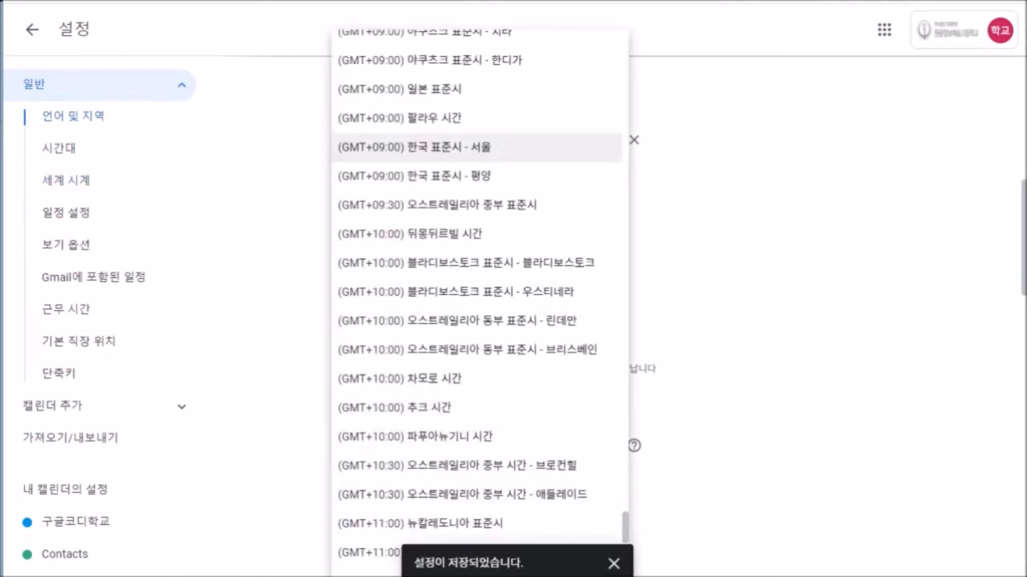
scroll(458, 172, up, 6)
scroll(477, 152, up, 10)
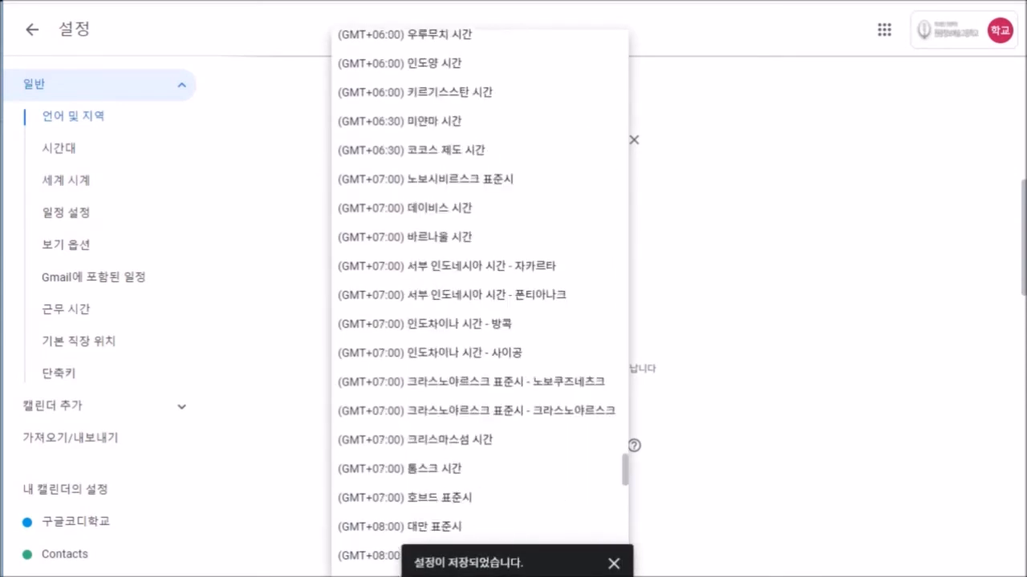
scroll(478, 152, up, 10)
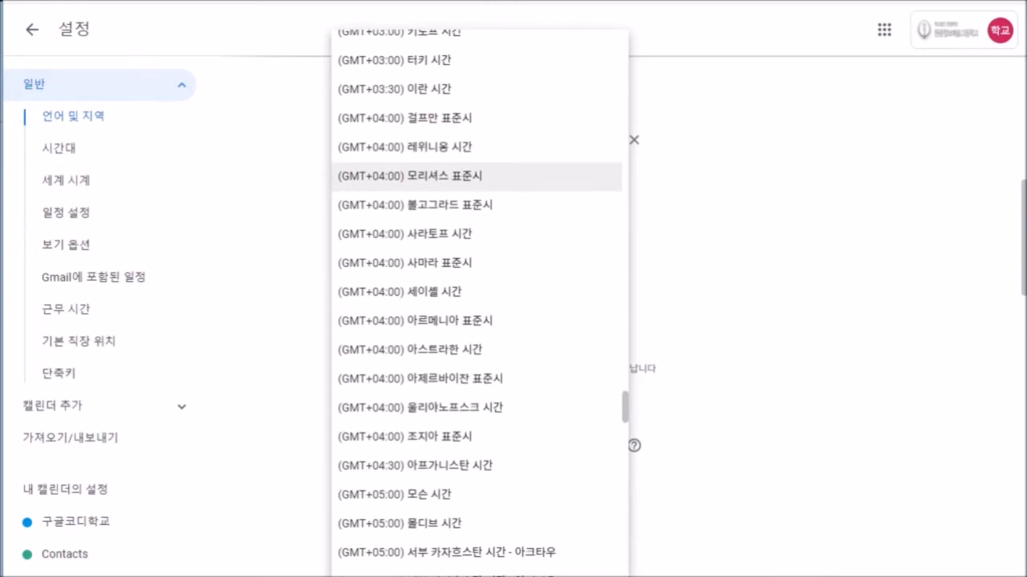
scroll(477, 184, up, 6)
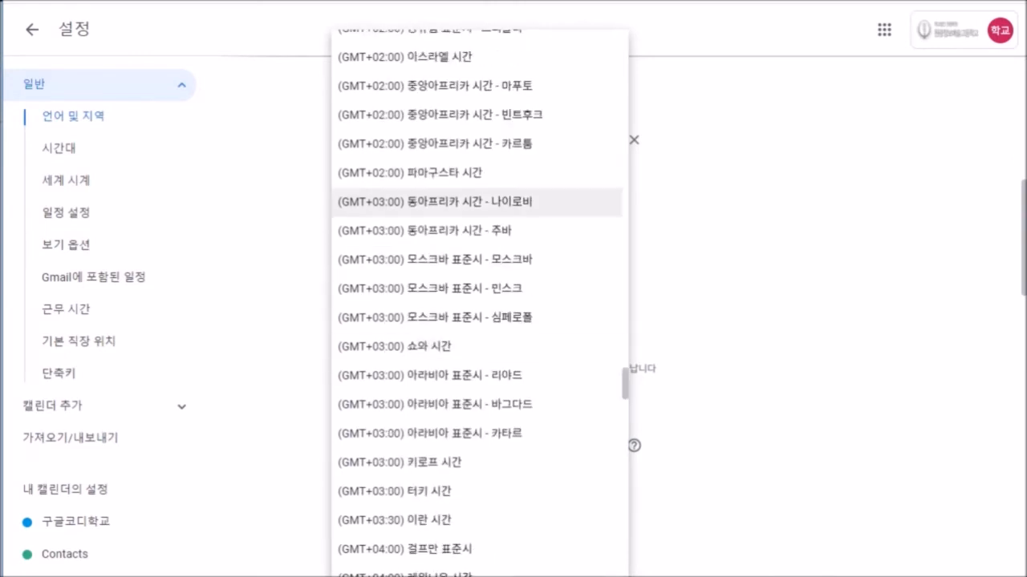
scroll(477, 201, up, 10)
scroll(477, 176, up, 5)
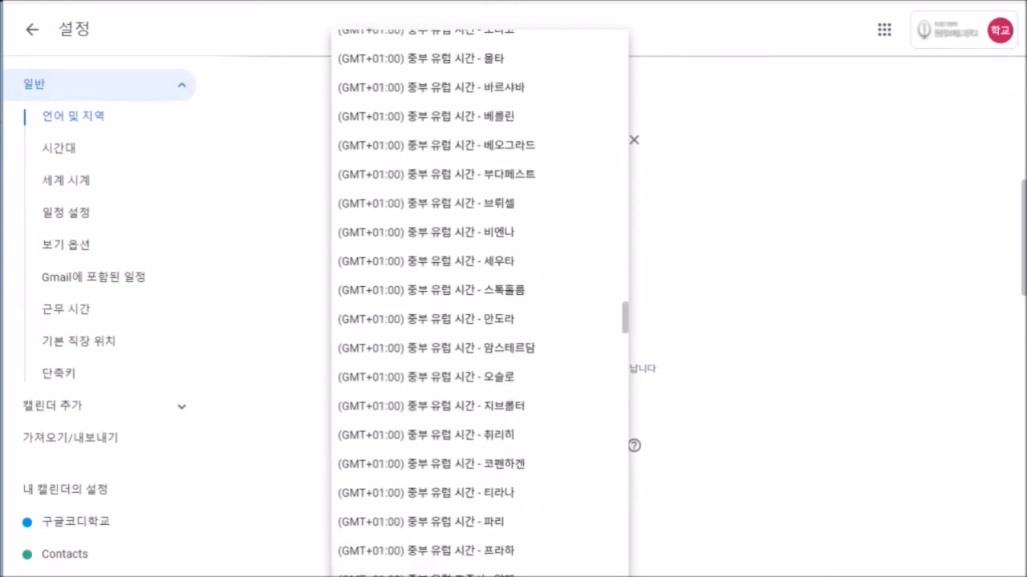
scroll(477, 148, up, 15)
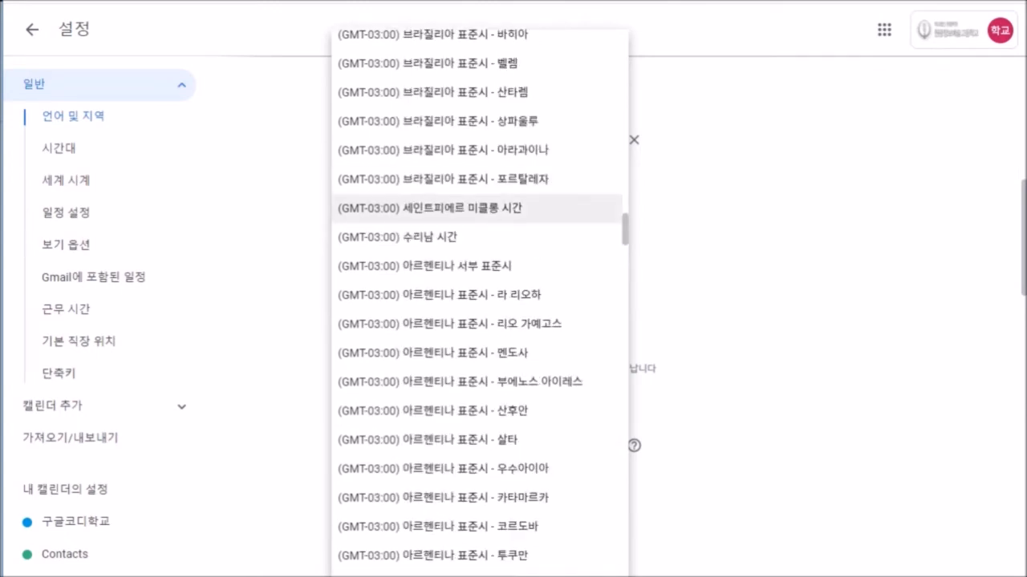
click(477, 208)
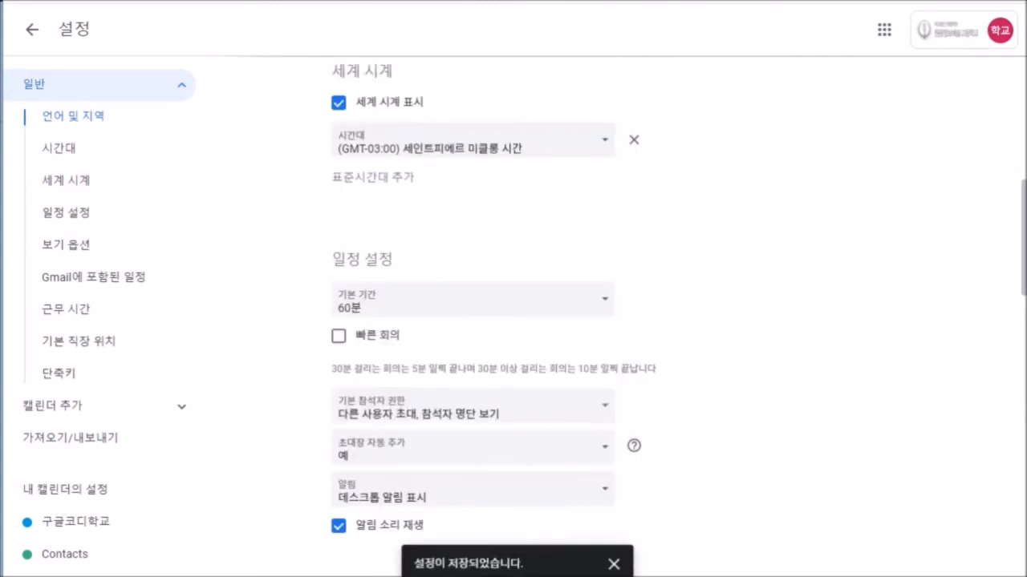
Recheck the time zone list, keep 세인트피에르 미클롱 시간, and go back to the calendar.
click(477, 142)
scroll(477, 233, up, 7)
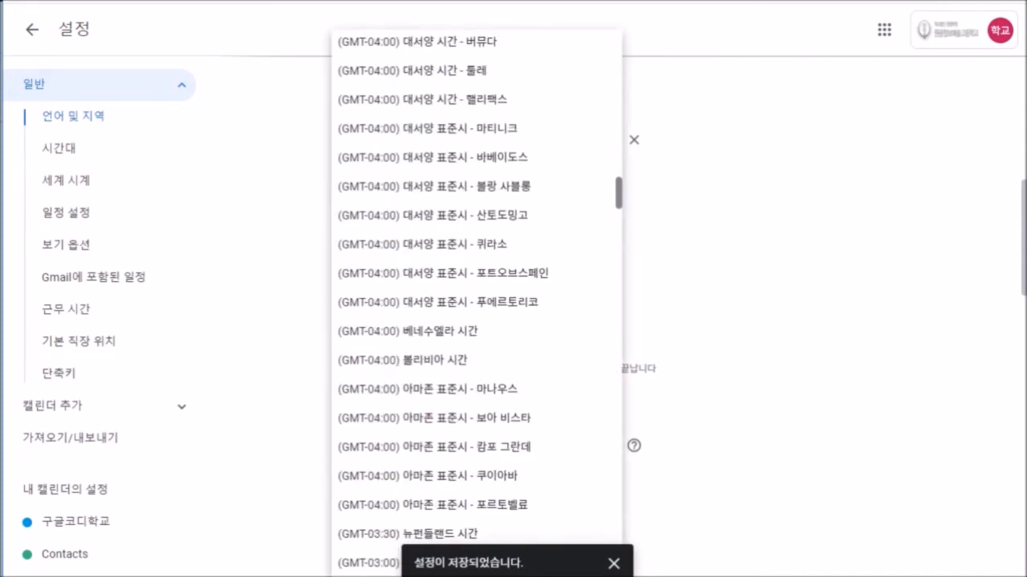
scroll(477, 304, up, 4)
scroll(478, 305, down, 8)
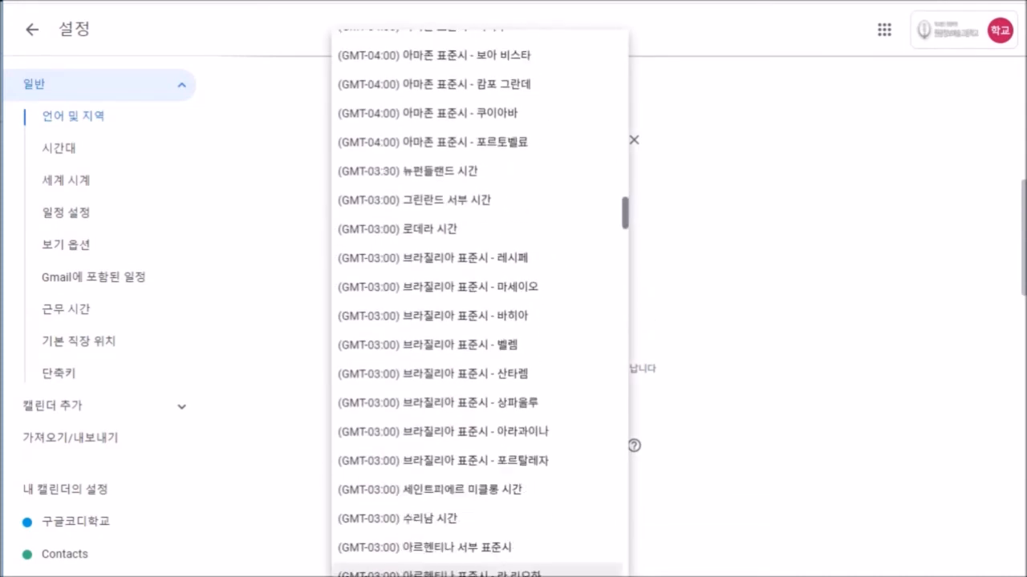
scroll(477, 305, down, 3)
scroll(478, 401, down, 15)
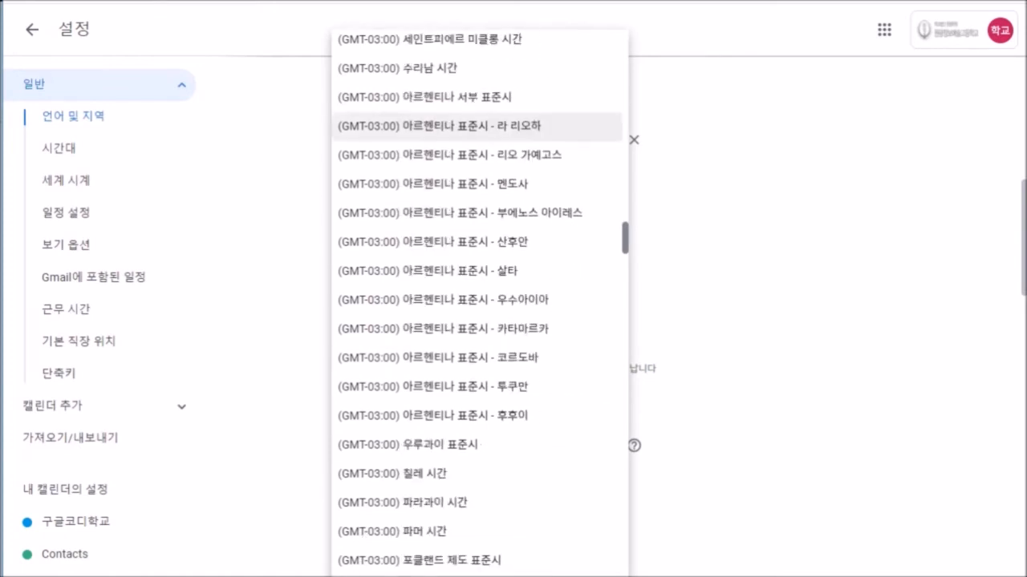
scroll(477, 305, down, 6)
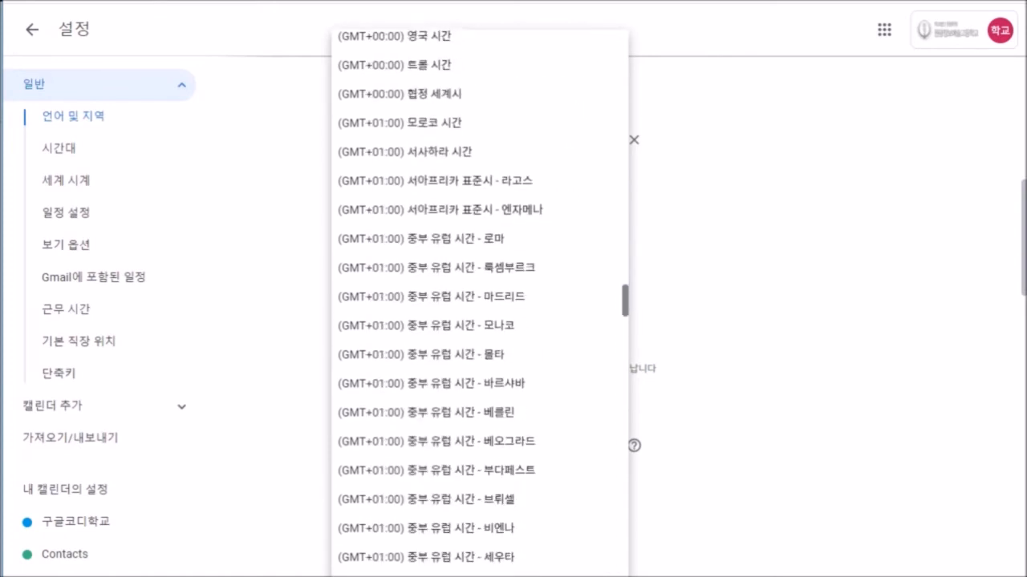
scroll(478, 305, down, 20)
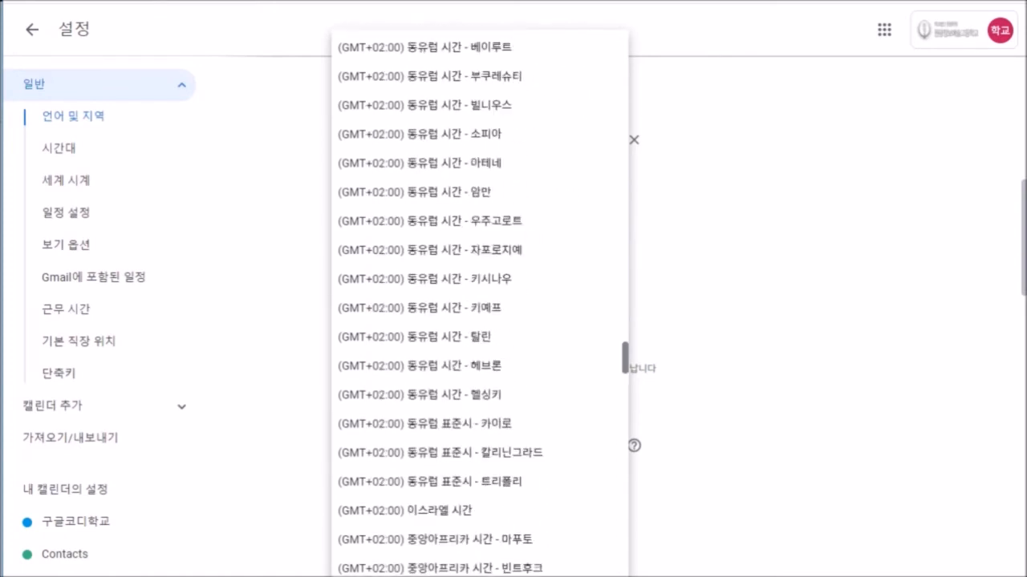
scroll(479, 305, down, 20)
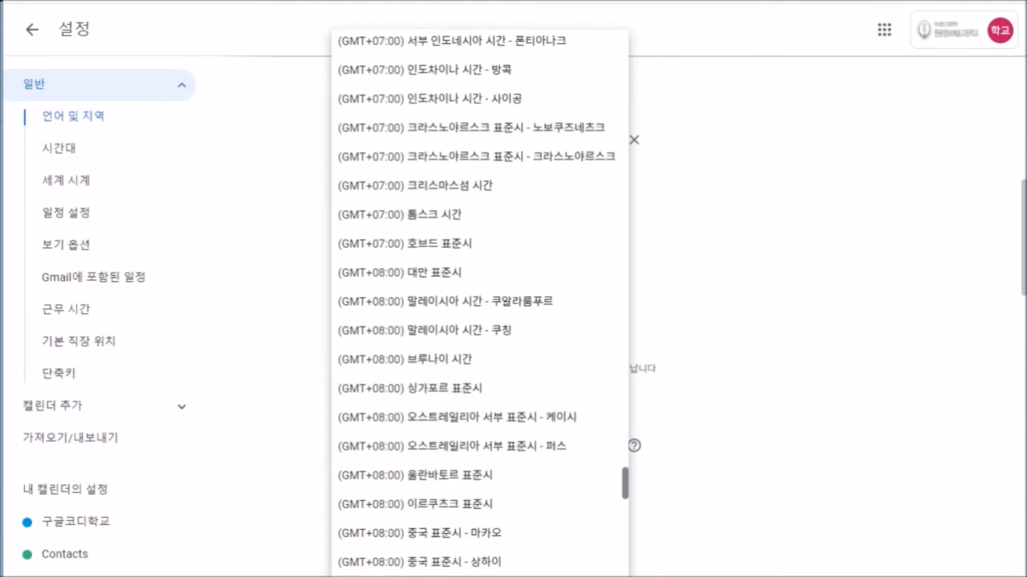
scroll(479, 305, down, 9)
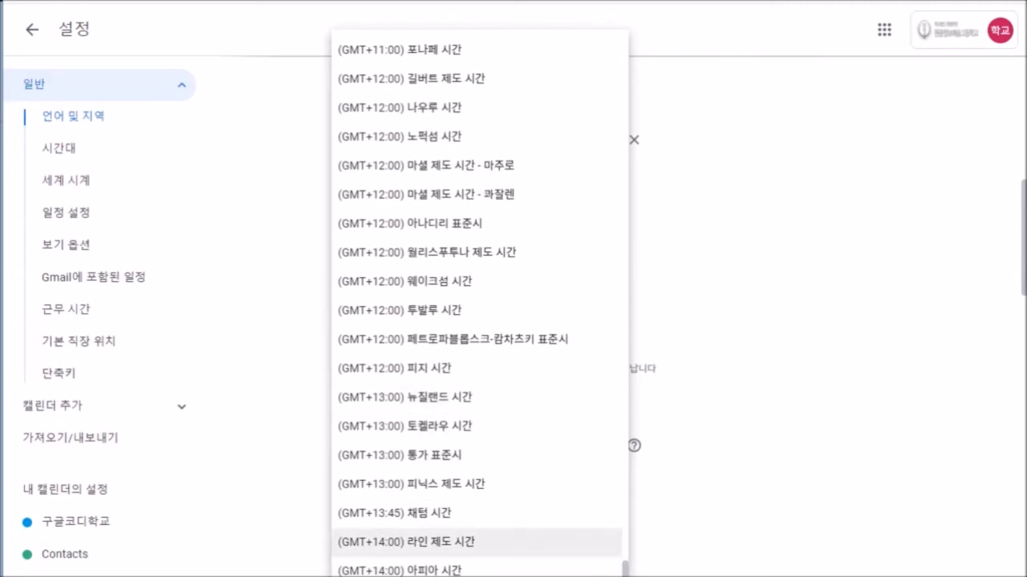
scroll(479, 481, up, 20)
scroll(479, 305, up, 13)
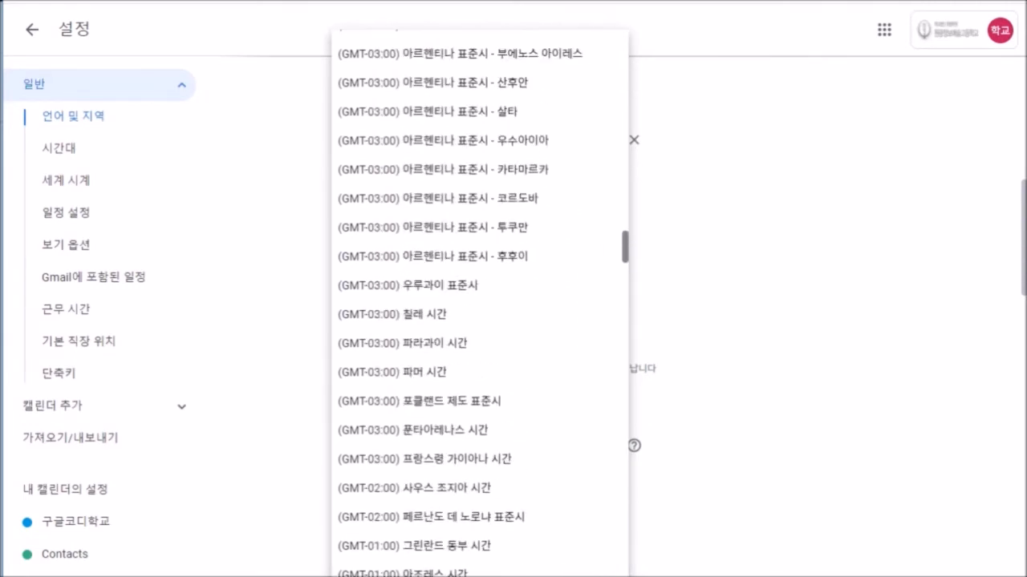
scroll(479, 305, up, 5)
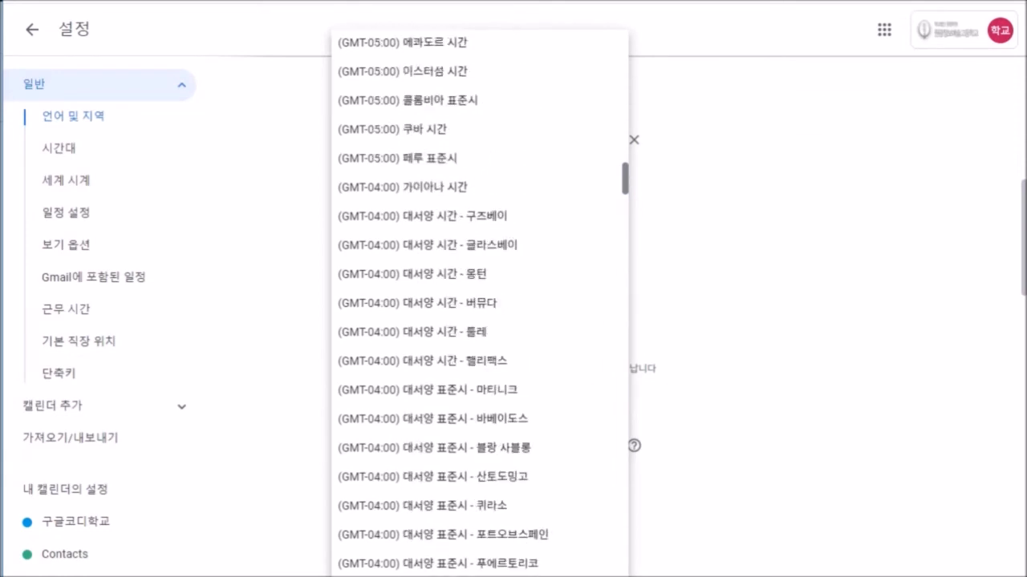
click(435, 142)
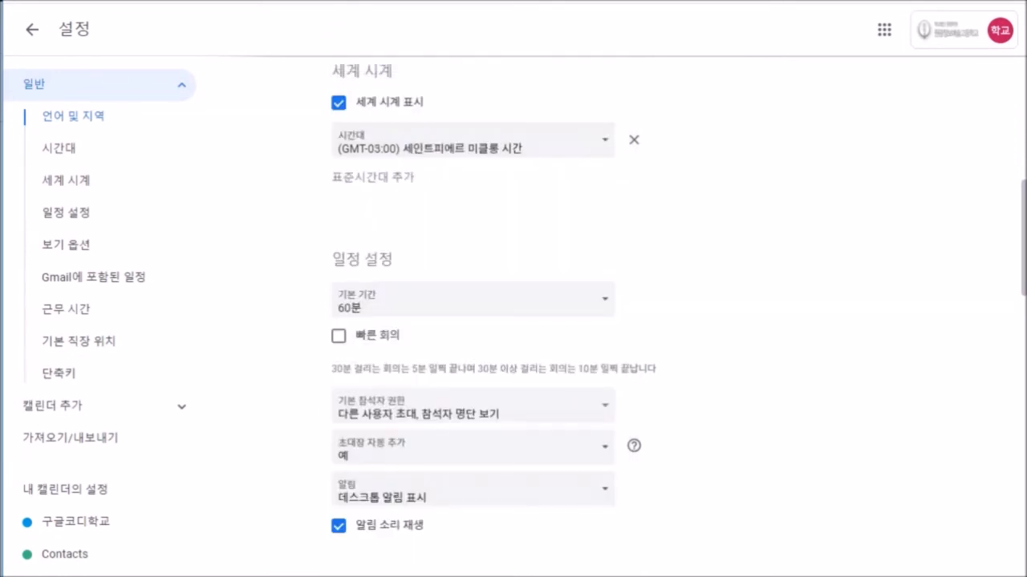
click(32, 30)
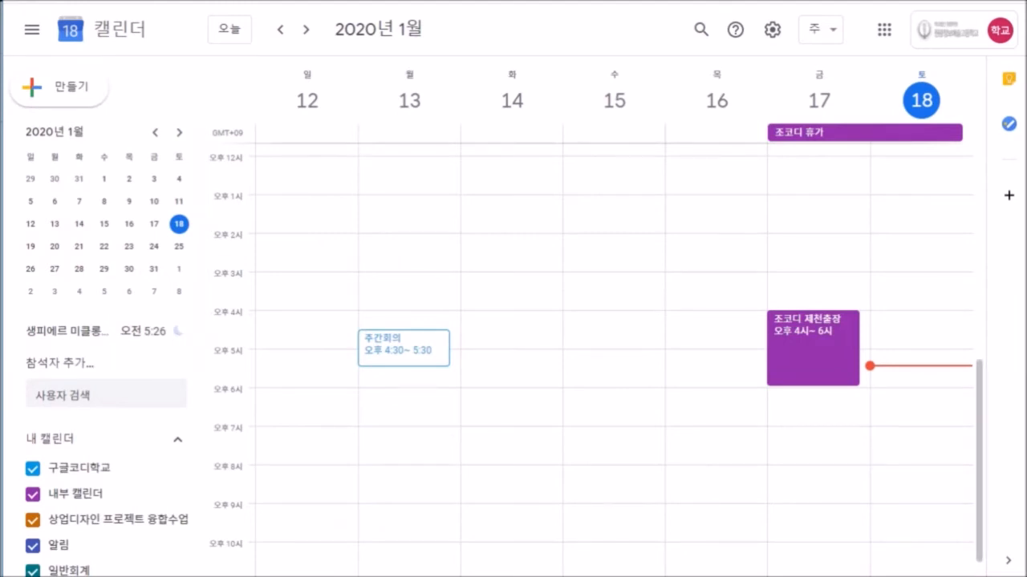
Start a trial event on Wednesday 15 at 3 PM and view the 알림 calendar's options.
scroll(100, 401, down, 2)
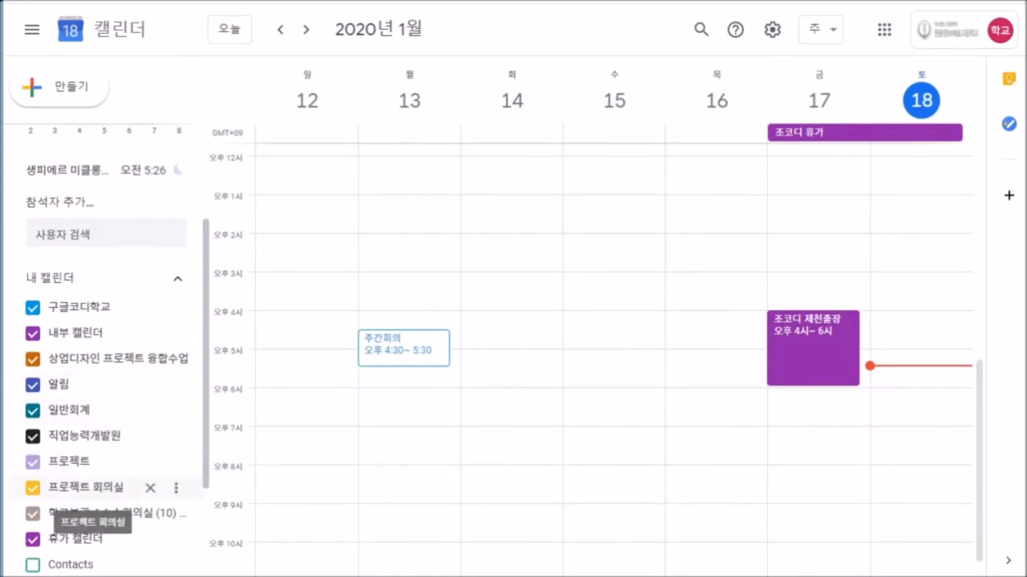
scroll(88, 498, down, 1)
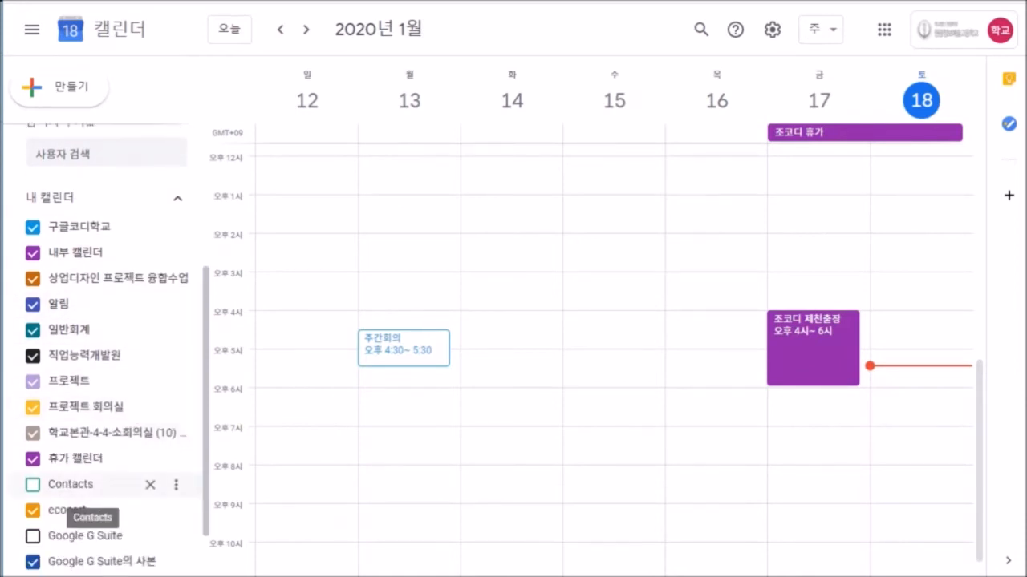
scroll(88, 494, up, 1)
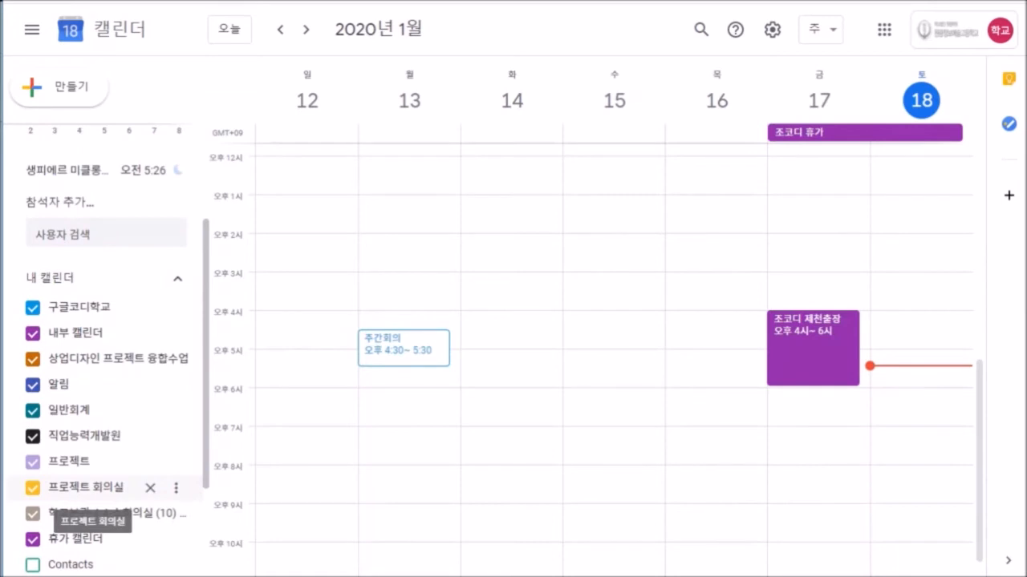
scroll(88, 494, down, 2)
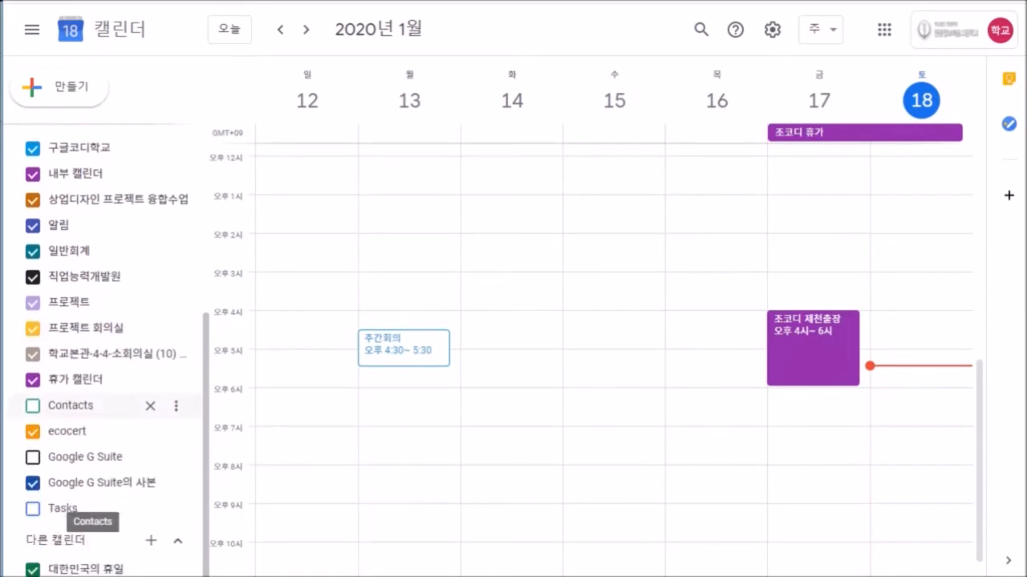
scroll(88, 493, up, 4)
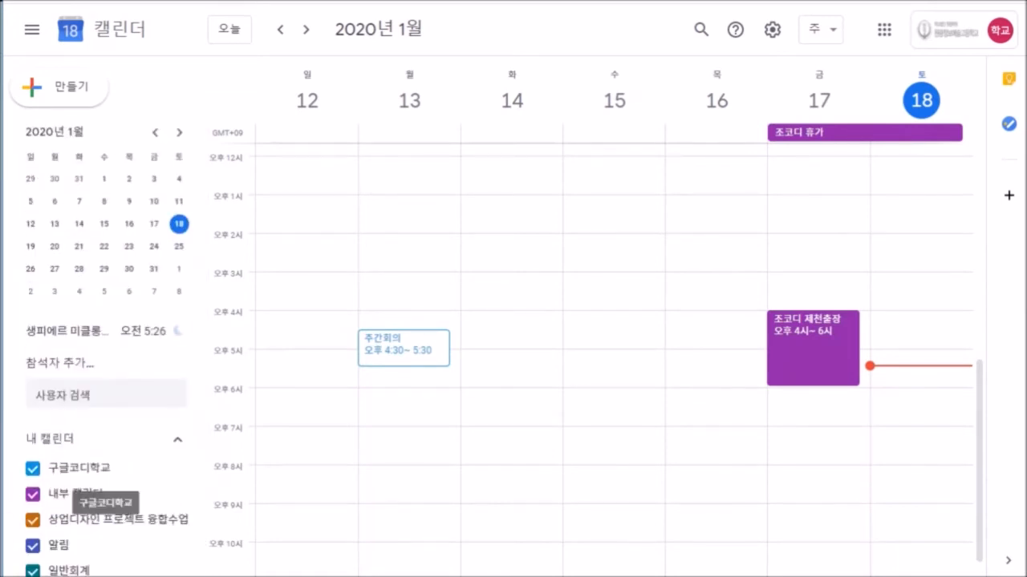
click(610, 289)
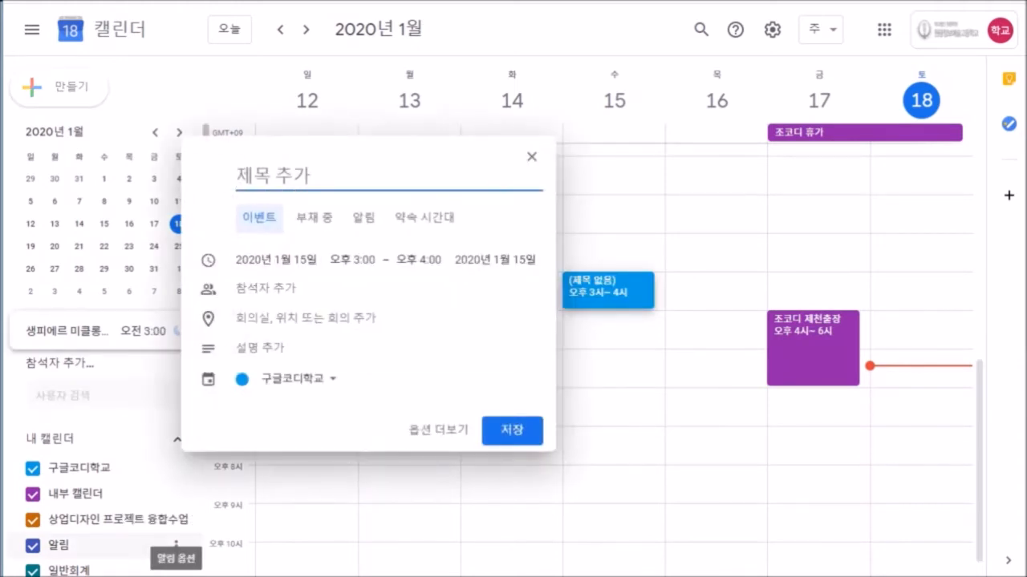
click(176, 546)
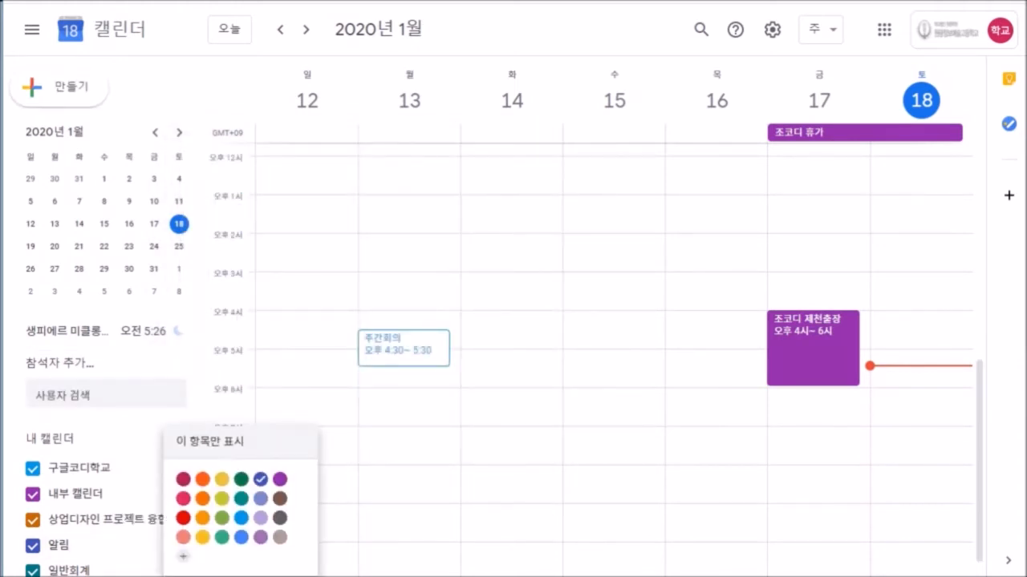
Try a Wednesday 3 PM reminder, discard it, and advance to the 19–25 January week.
click(608, 288)
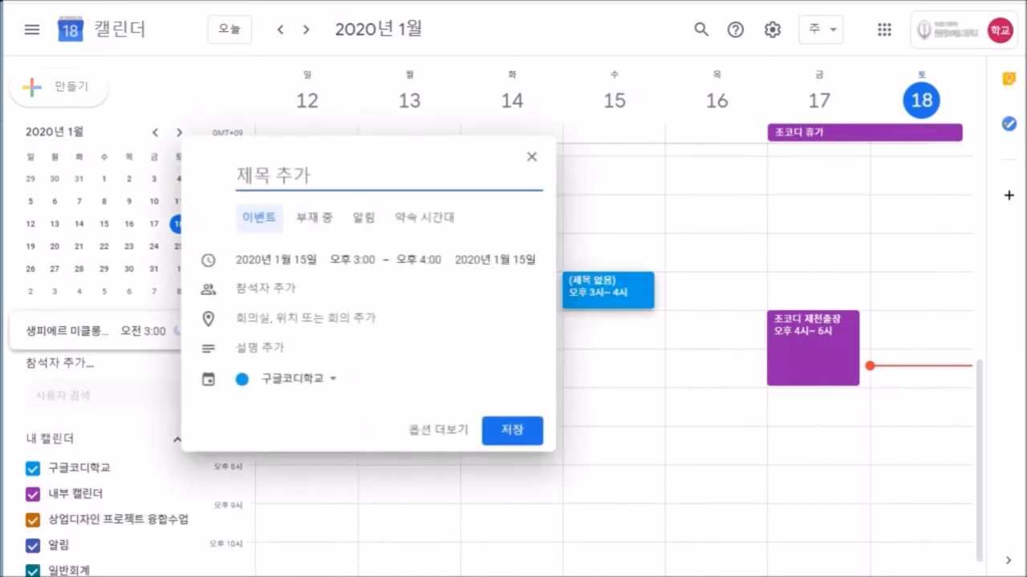
click(363, 217)
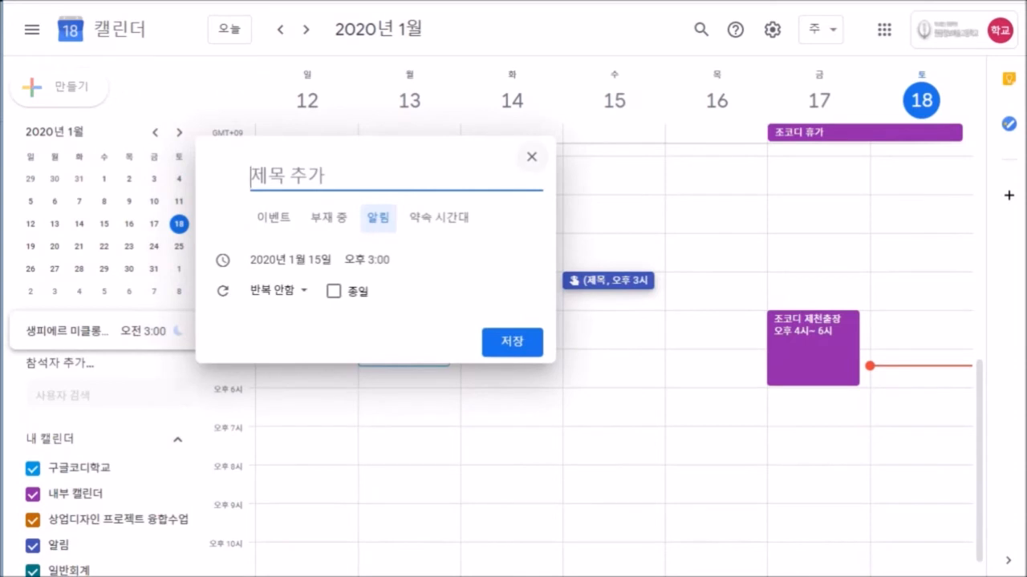
click(531, 157)
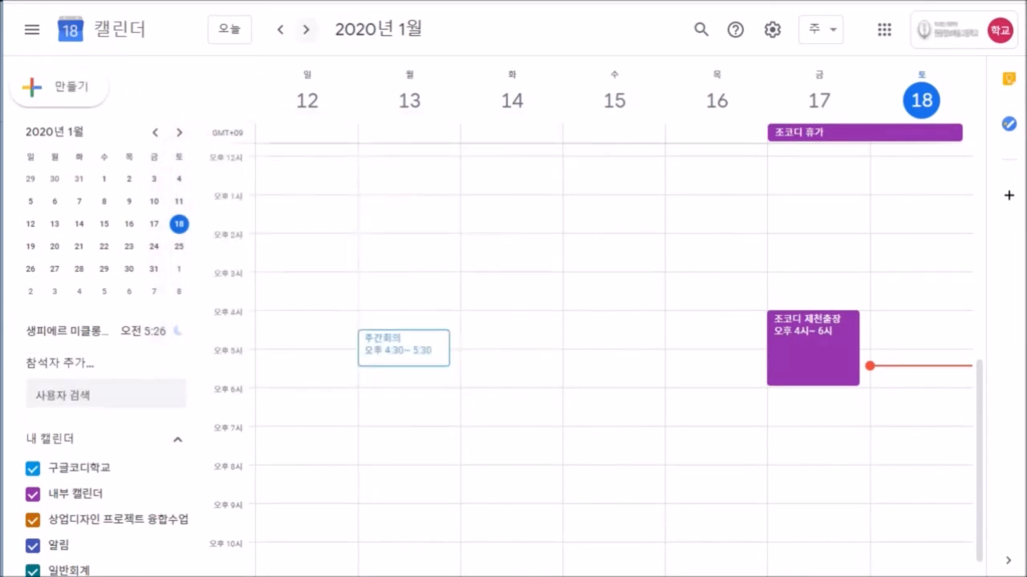
click(306, 30)
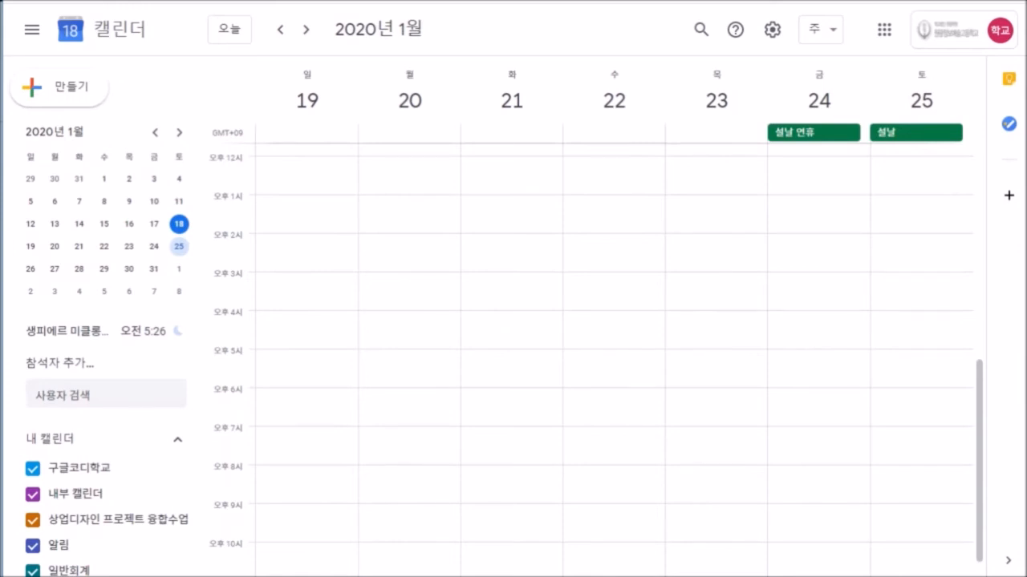
Untick 내부 캘린더, 상업디자인 프로젝트 융합수업, 알림 and 일반회계 in My calendars, then open search.
scroll(614, 353, down, 1)
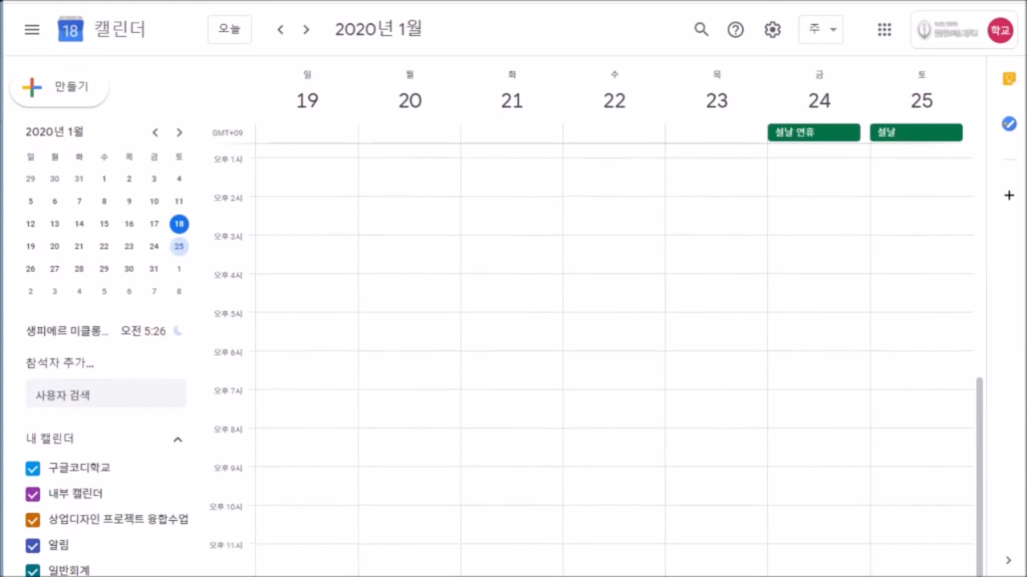
scroll(613, 353, up, 6)
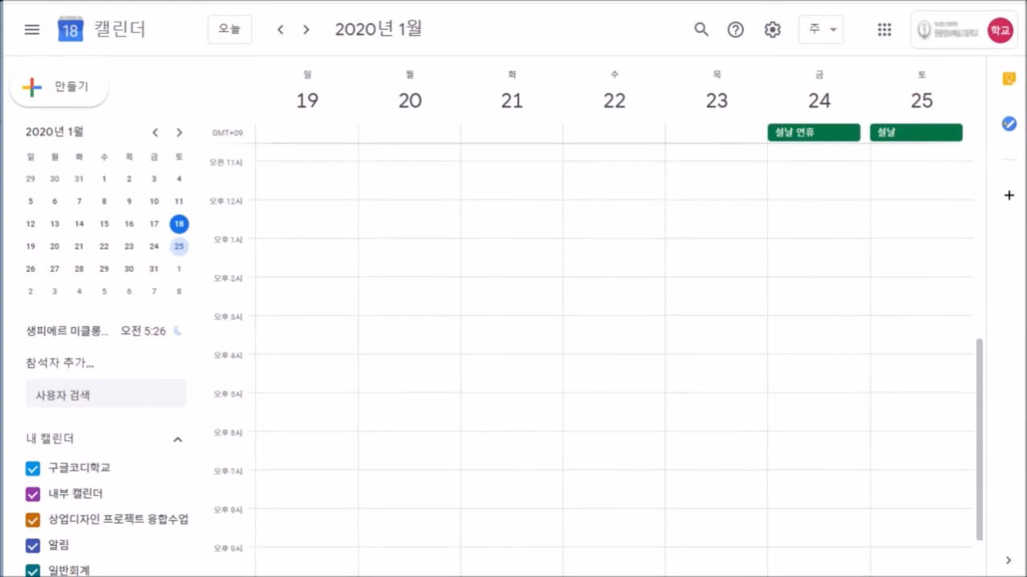
scroll(614, 353, up, 6)
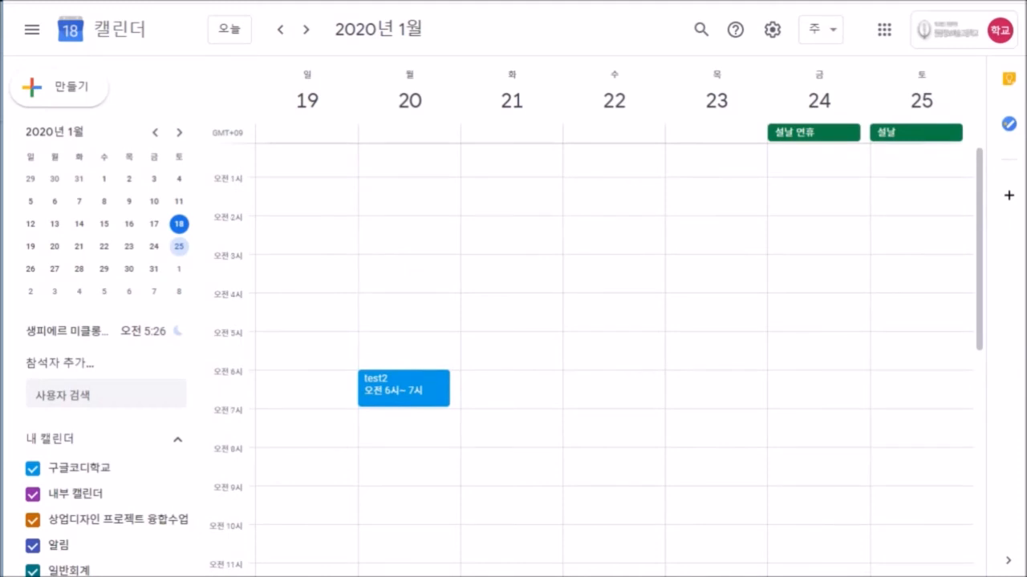
scroll(614, 353, up, 1)
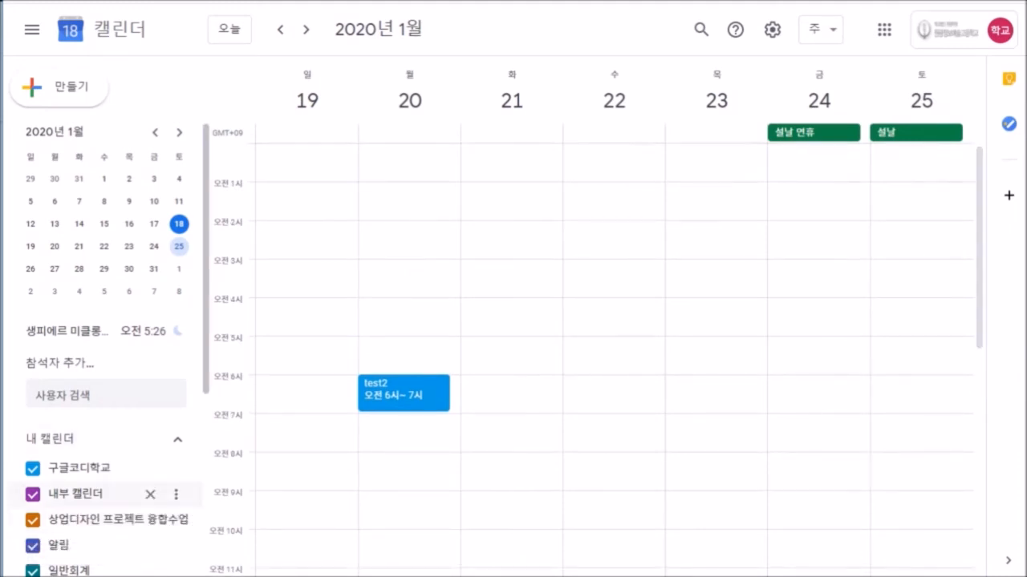
click(32, 494)
click(32, 520)
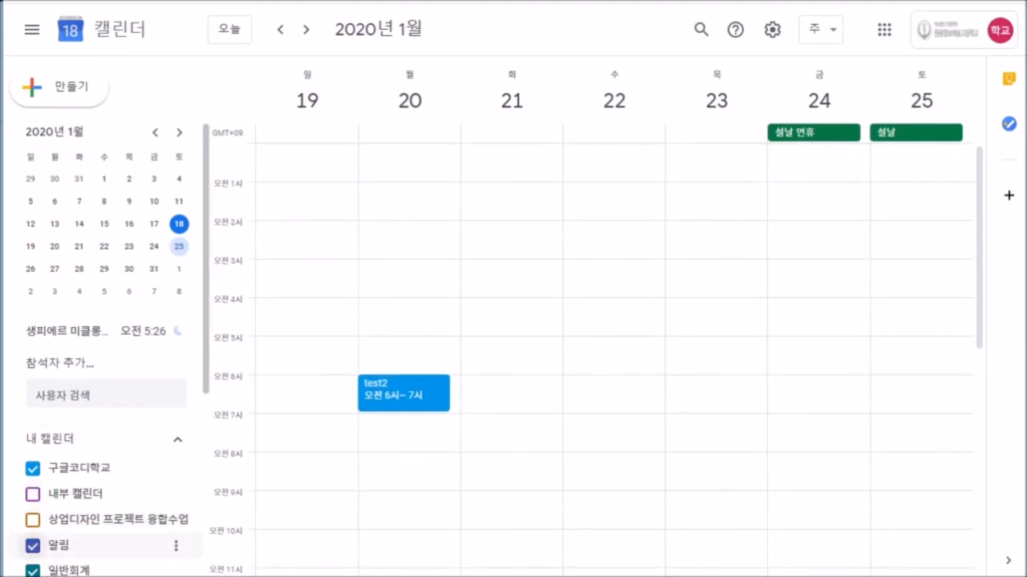
click(32, 546)
click(32, 571)
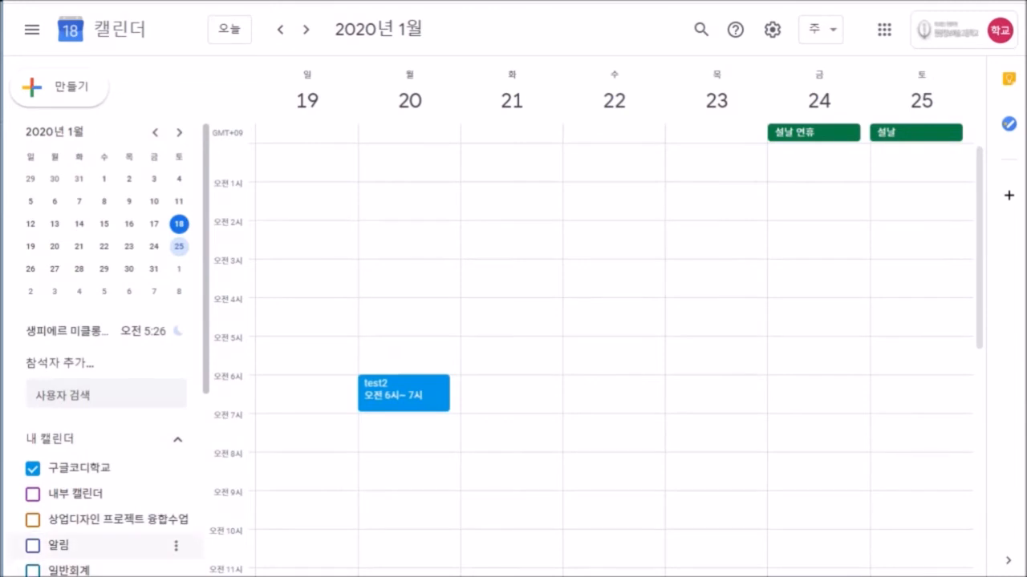
scroll(88, 518, down, 1)
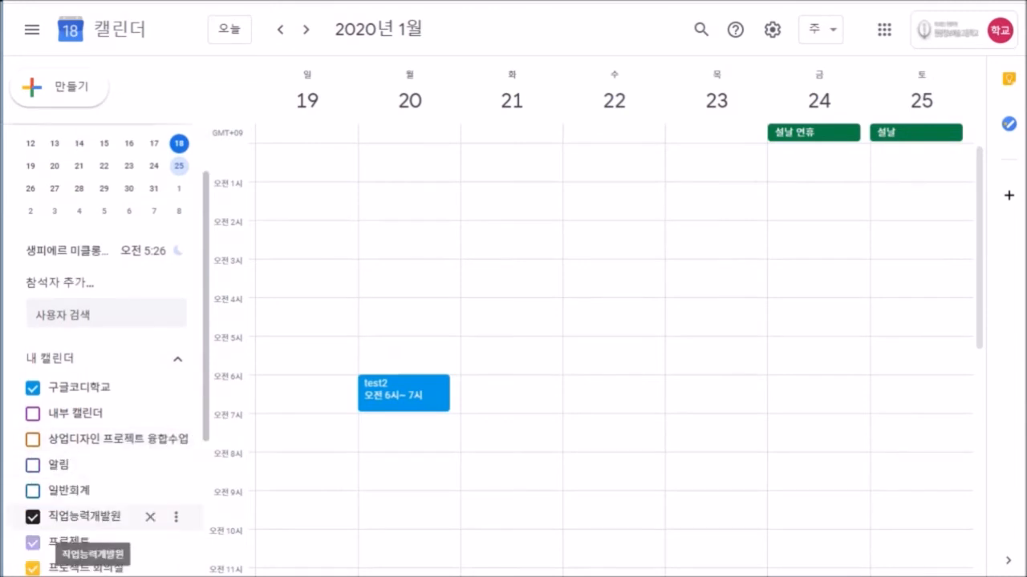
click(701, 29)
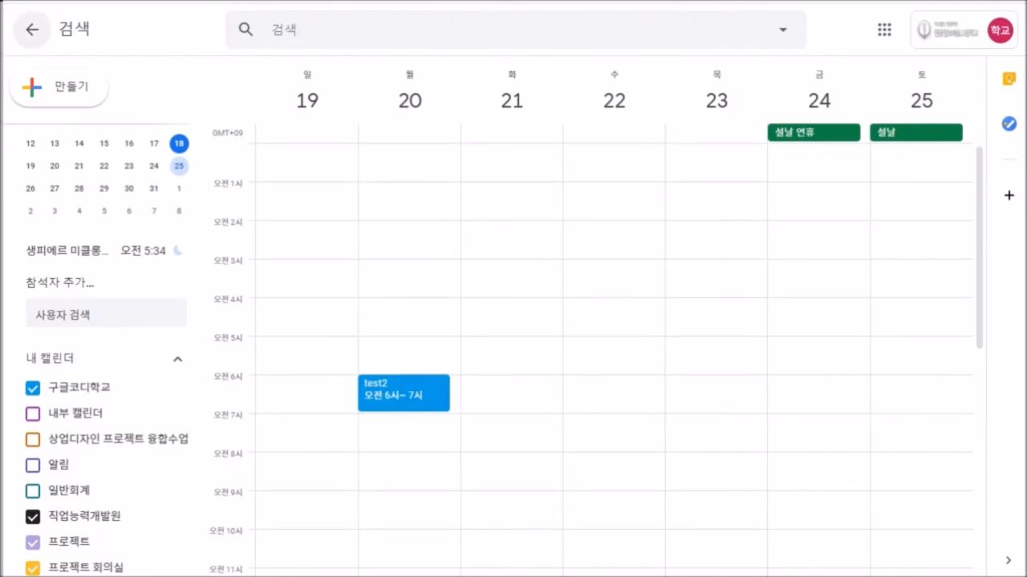
Leave search and navigate to the 19–25 January 2020 week.
click(31, 29)
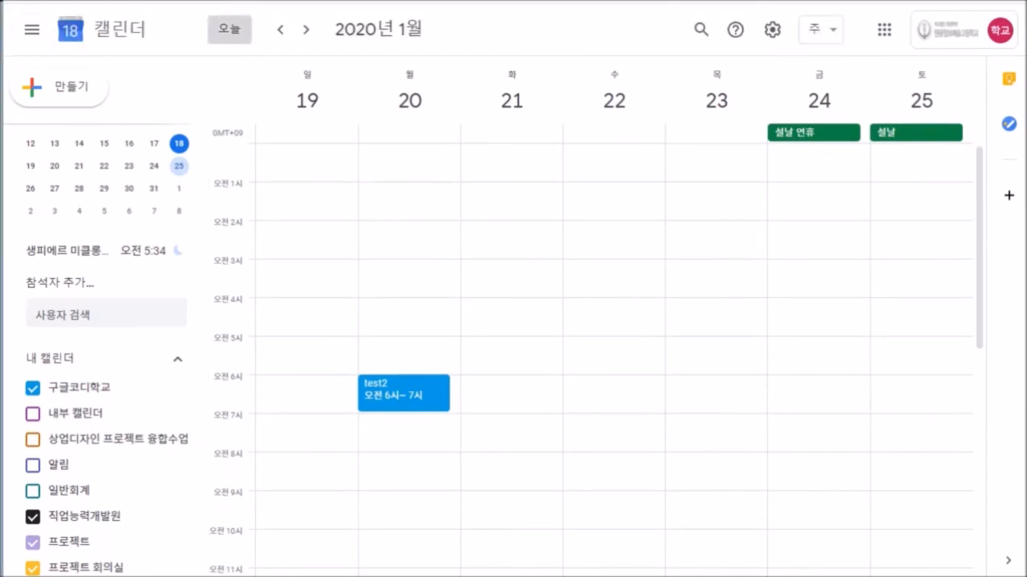
click(229, 29)
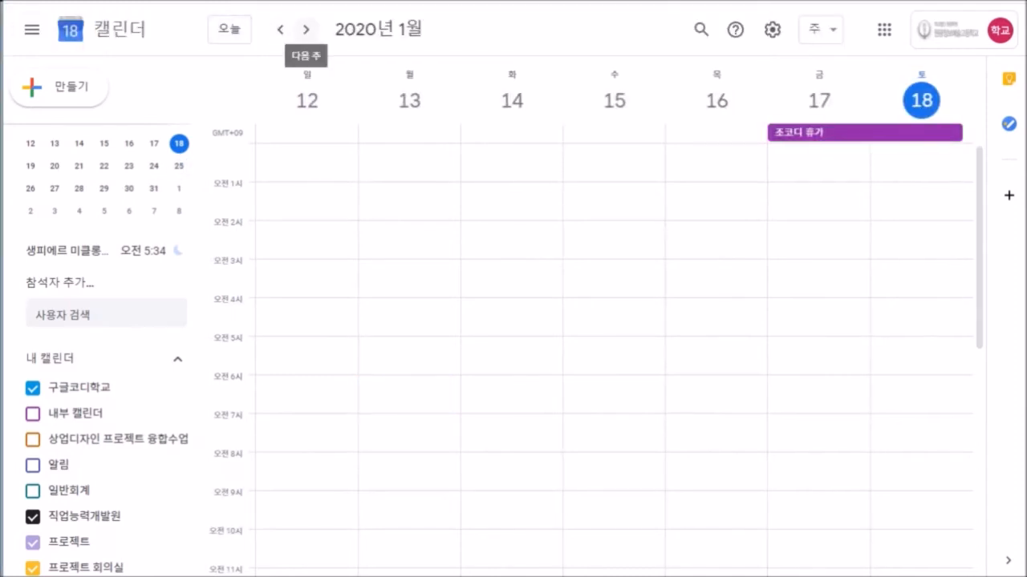
click(306, 30)
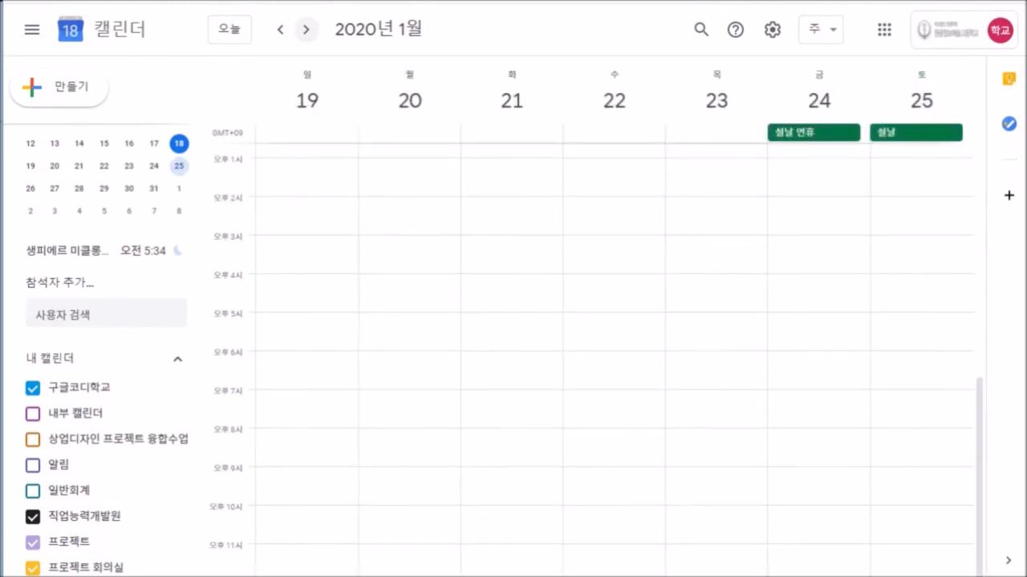
scroll(594, 361, up, 2)
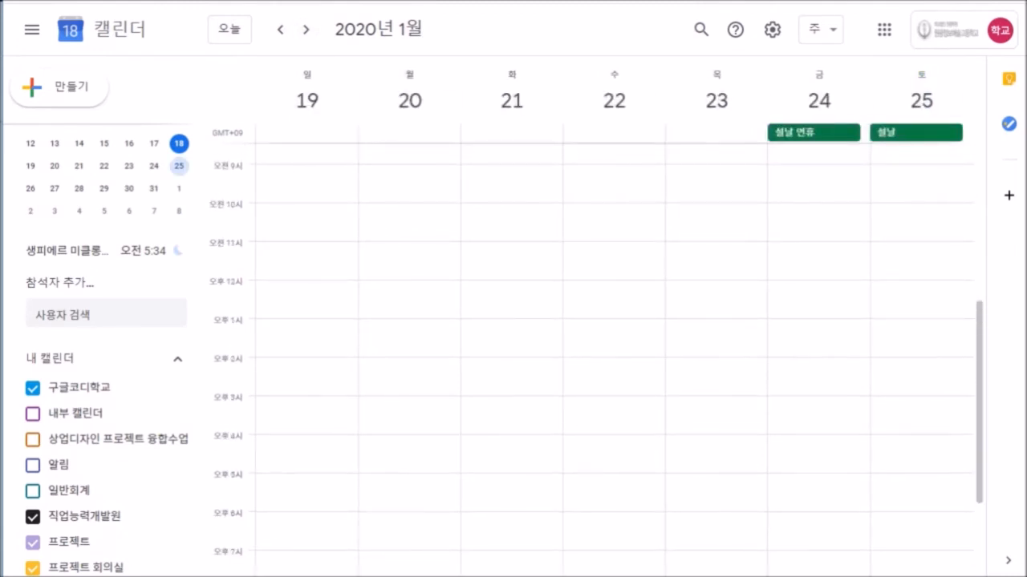
Create a Monday 20 January 10–11 AM event titled 프로젝트 보고 and open its full details.
click(407, 222)
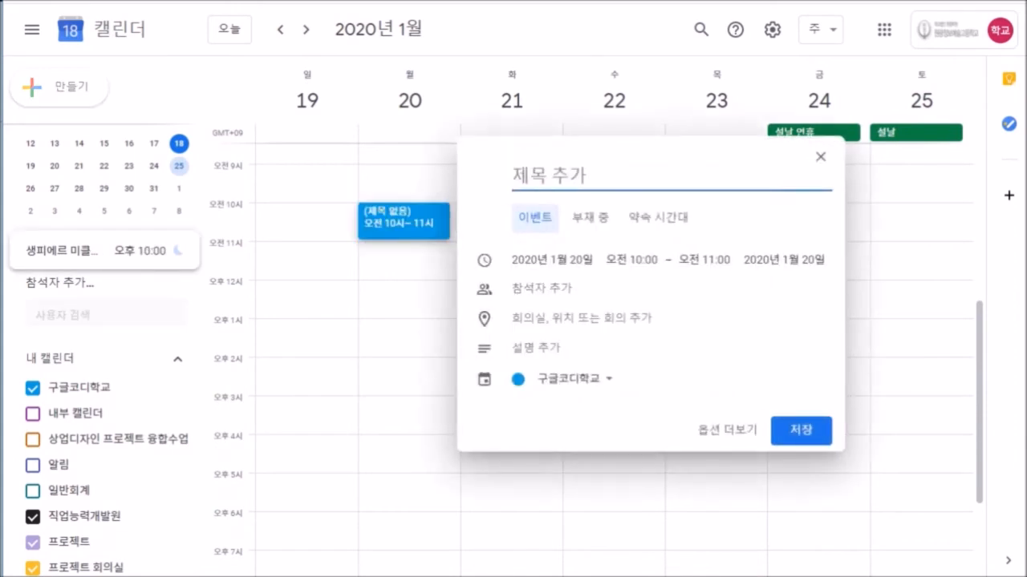
text(프로젝트 보고)
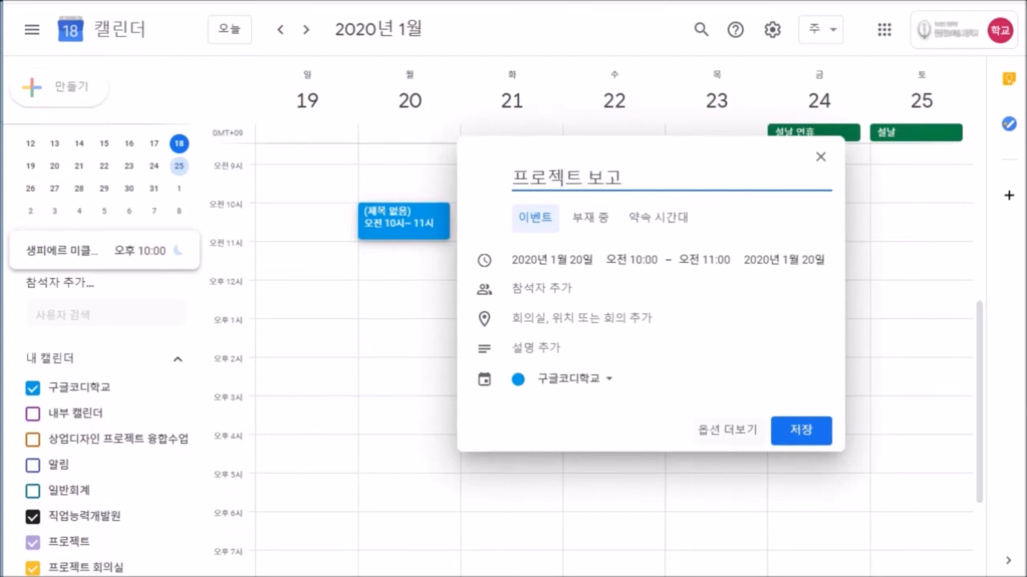
click(726, 429)
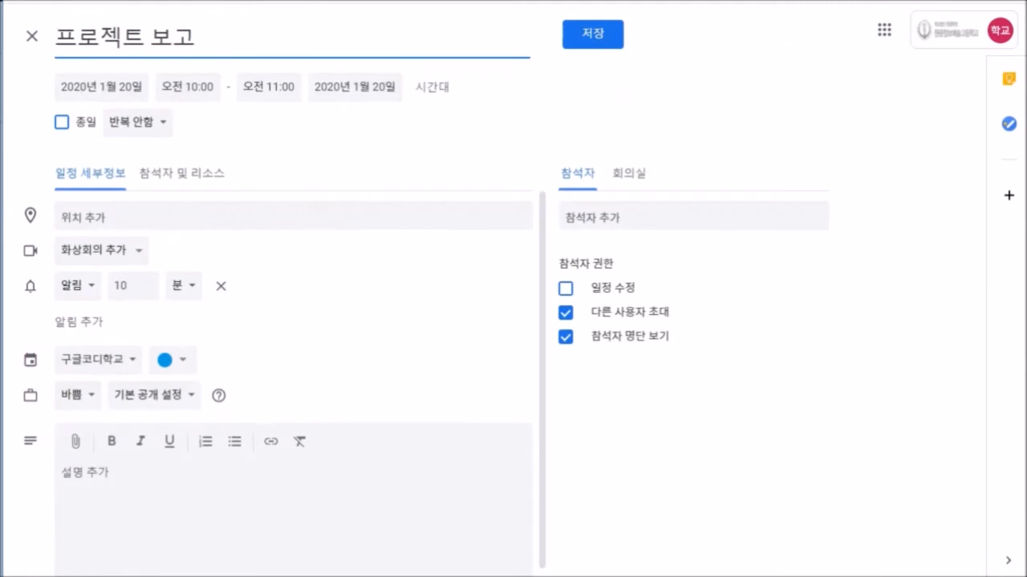
Add the teacher and a student as guests, save 프로젝트 보고, and send invitation emails.
click(626, 217)
text(홍길동)
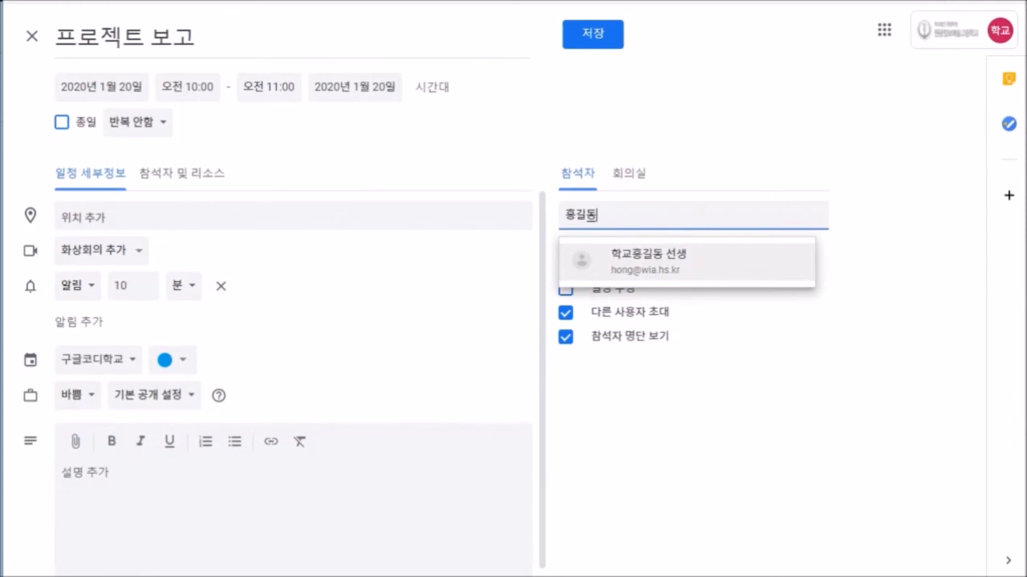
key(Return)
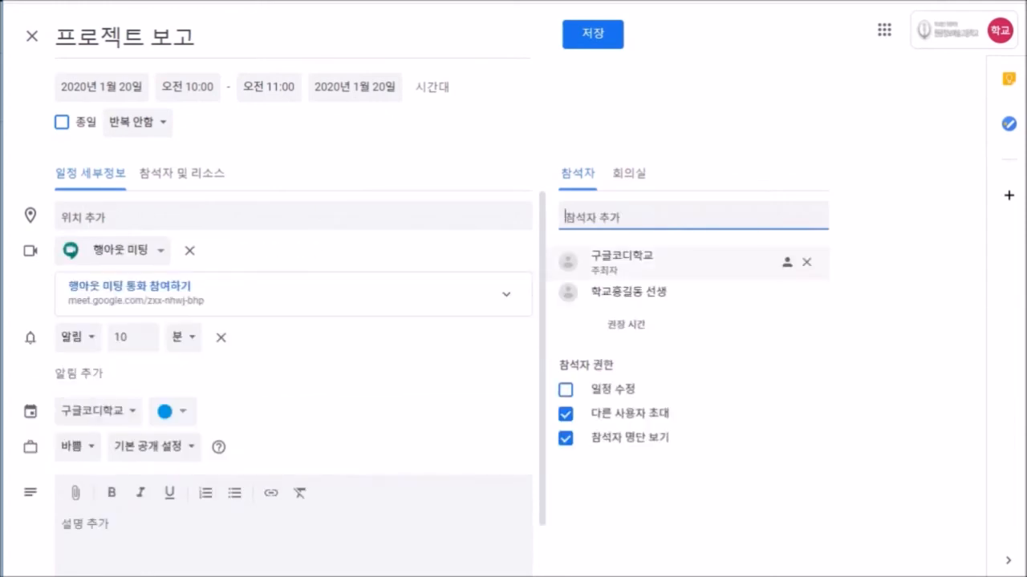
text(학생)
key(Return)
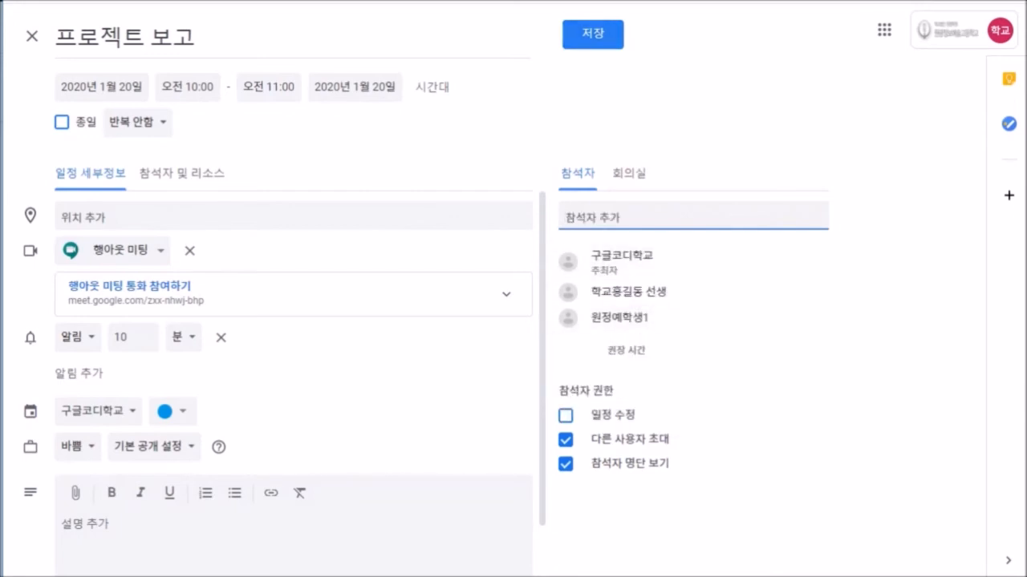
click(592, 34)
click(667, 323)
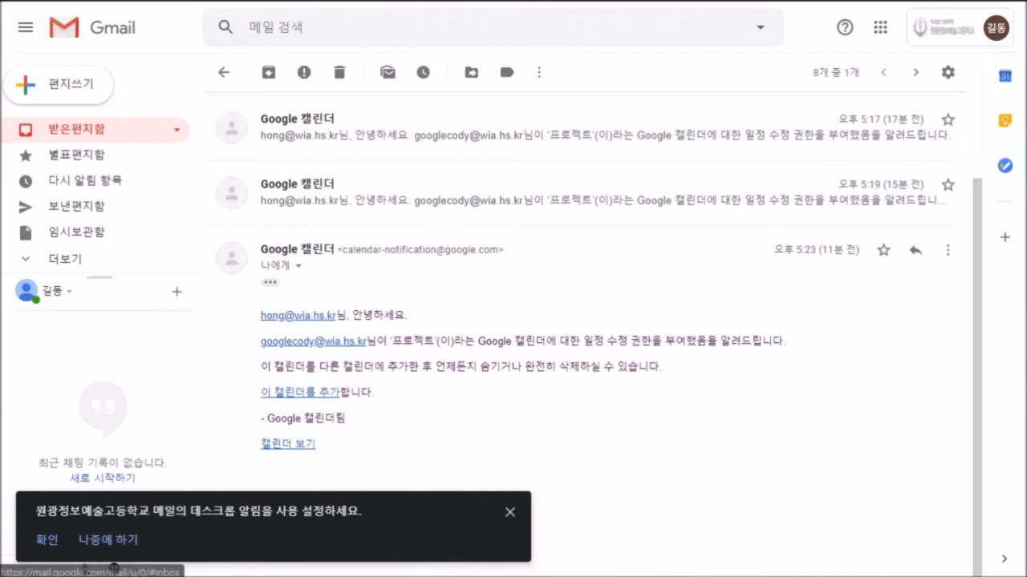
From the guest's inbox, answer 예 to the 프로젝트 보고 invitation, then open the event's details.
click(78, 128)
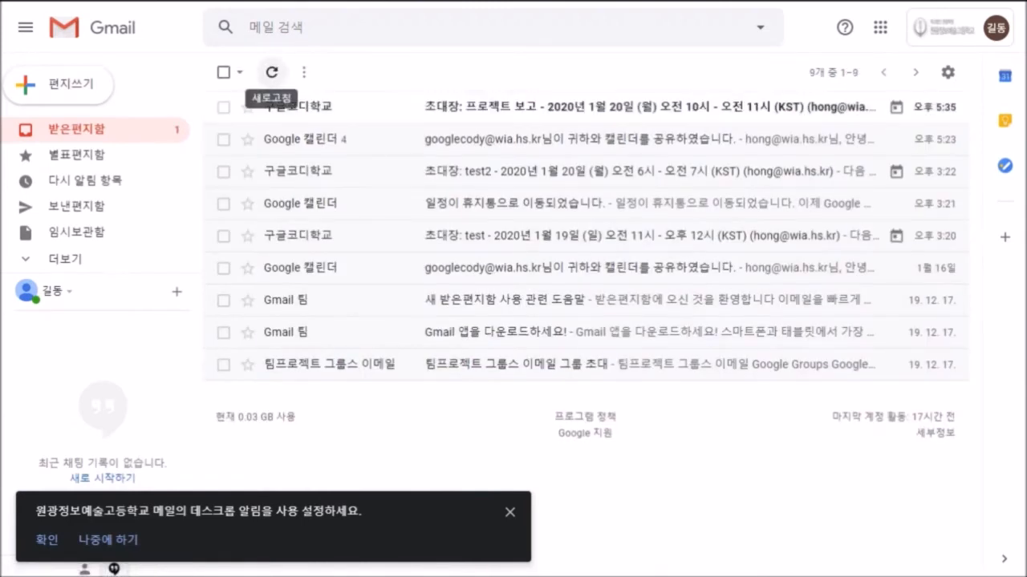
click(561, 107)
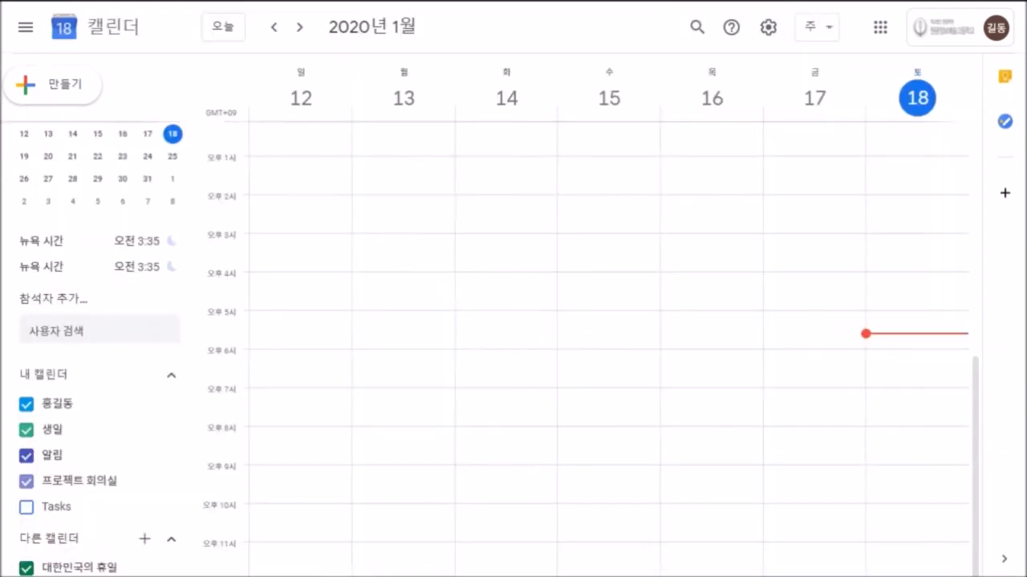
click(299, 27)
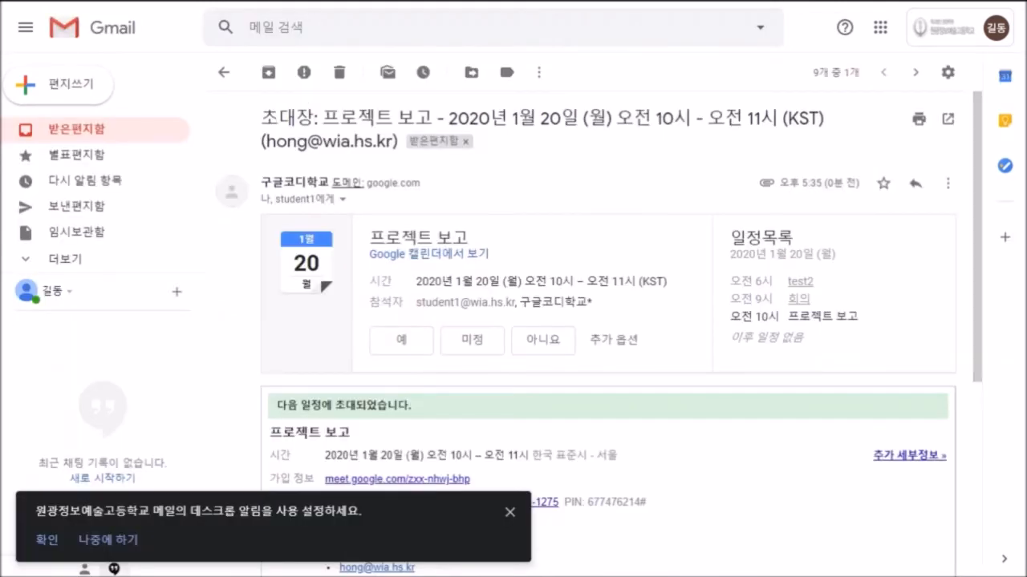
click(401, 341)
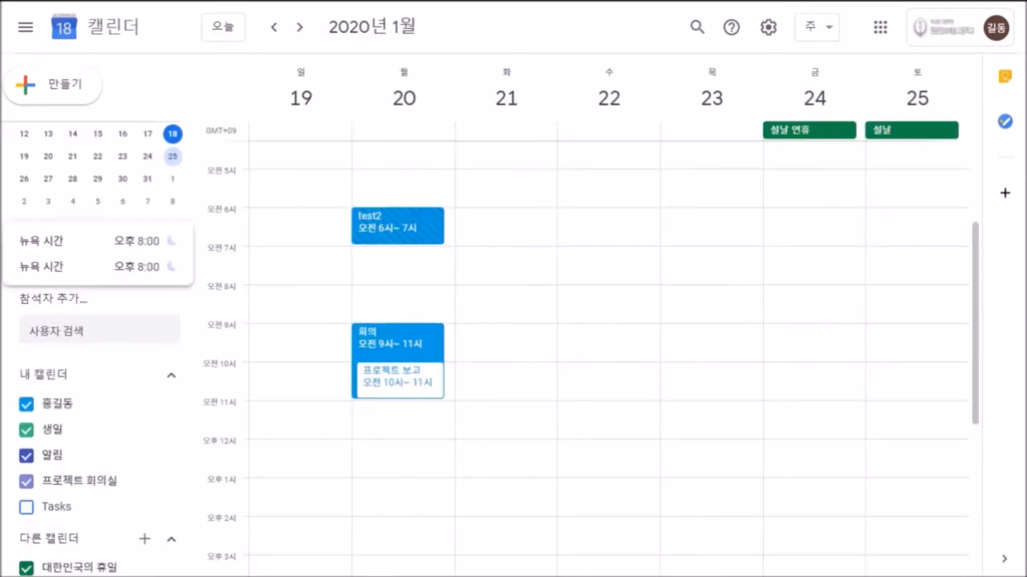
click(399, 378)
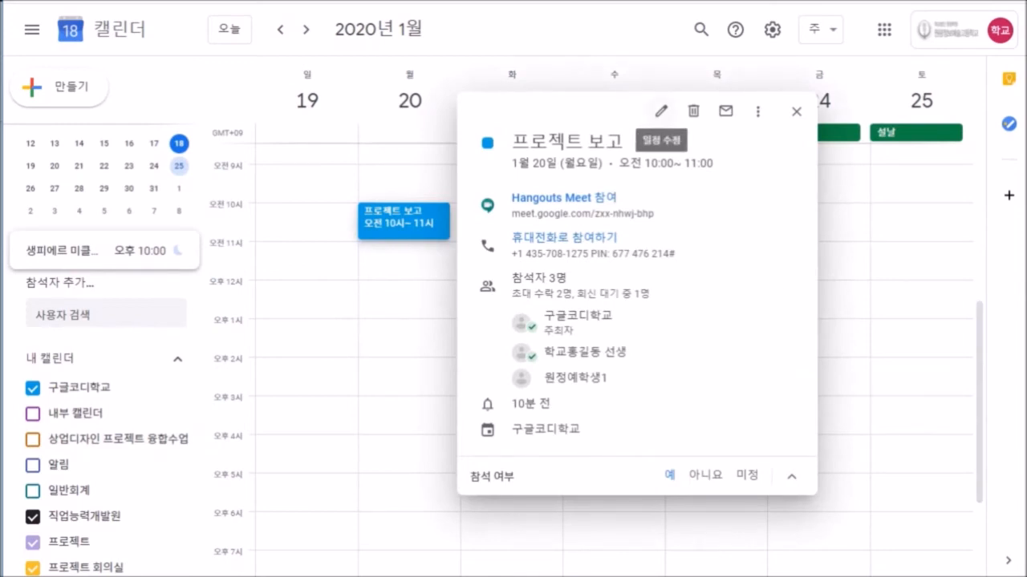
Edit 프로젝트 보고, view guests' schedules under 참석자 및 리소스, then close without changes.
click(661, 111)
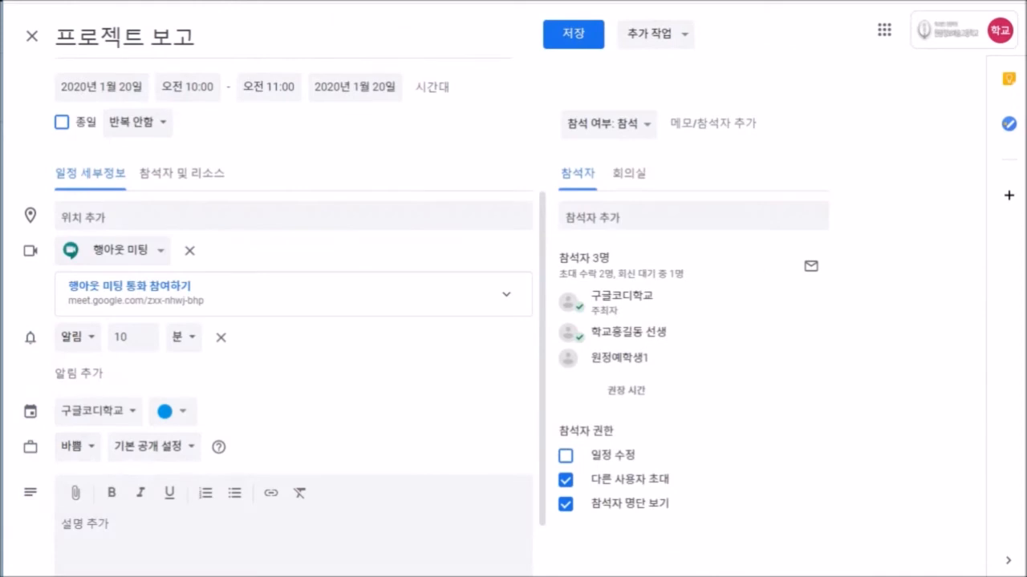
click(182, 173)
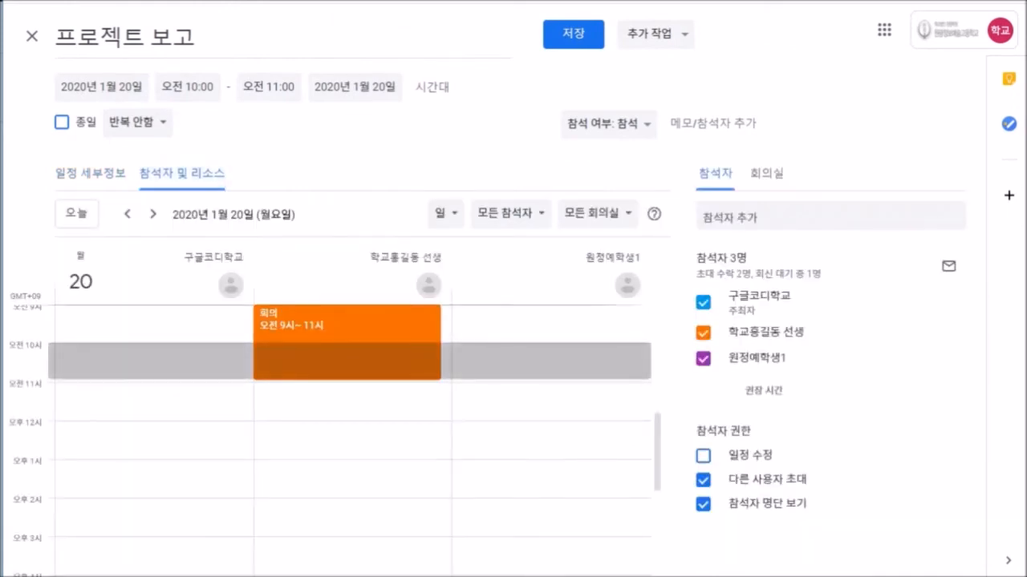
click(89, 172)
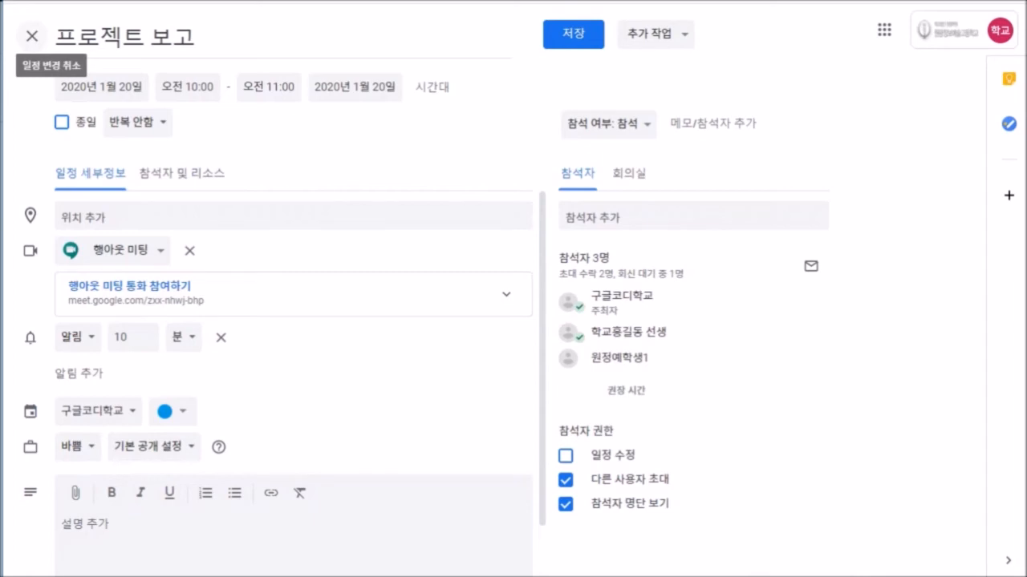
click(32, 35)
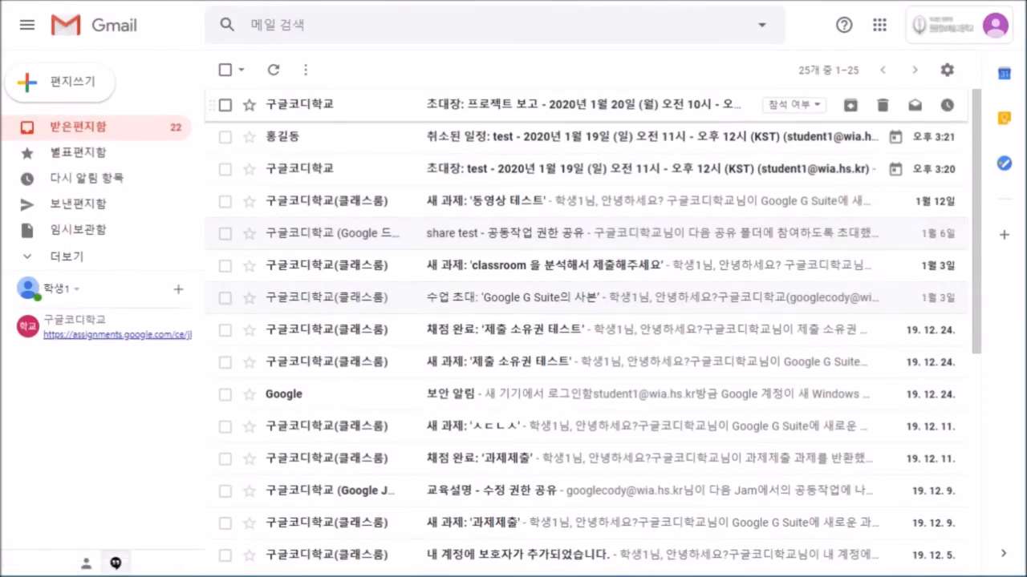
Open the 초대장: 프로젝트 보고 email and reply 아니요 on its invite card, then show the Google apps list.
click(513, 104)
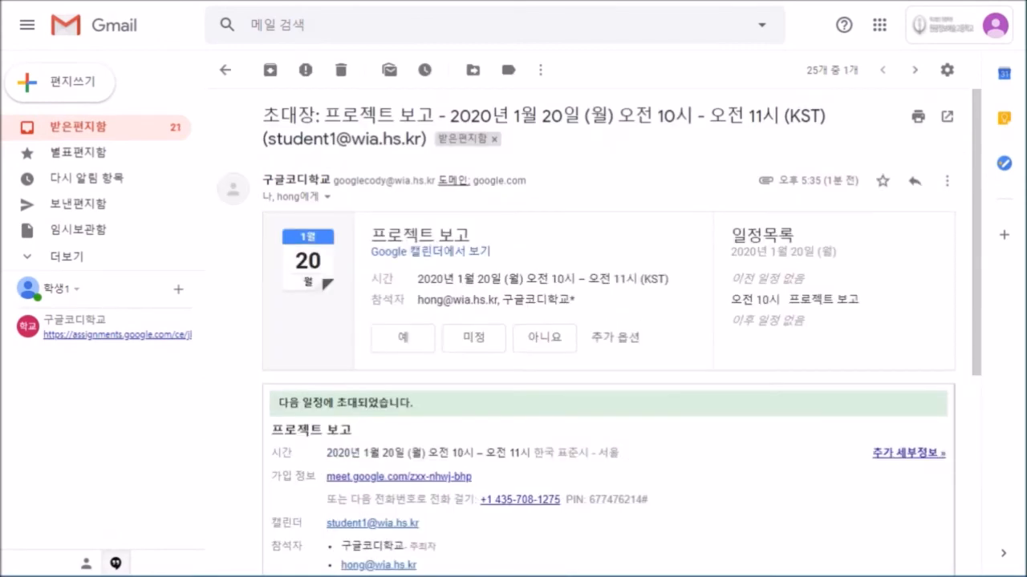
click(544, 337)
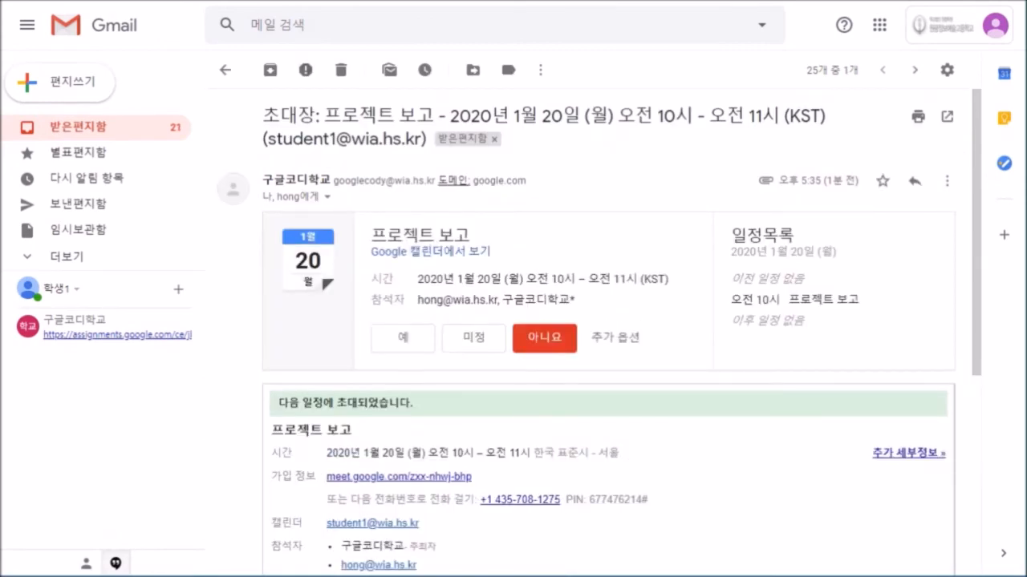
click(879, 25)
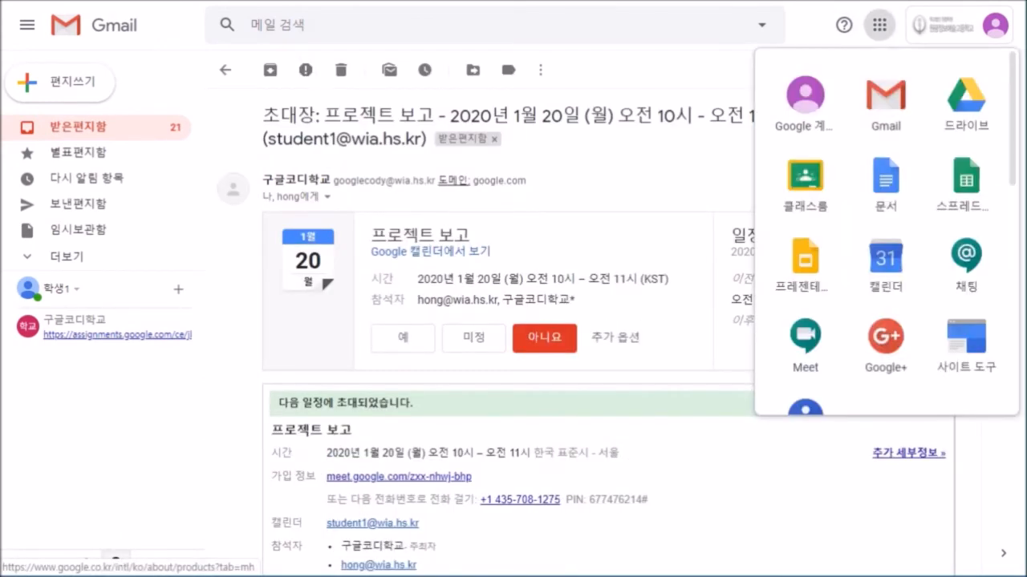
Open Calendar, go to the 19–25 January week, and change the 프로젝트 보고 reply to 미정.
click(886, 261)
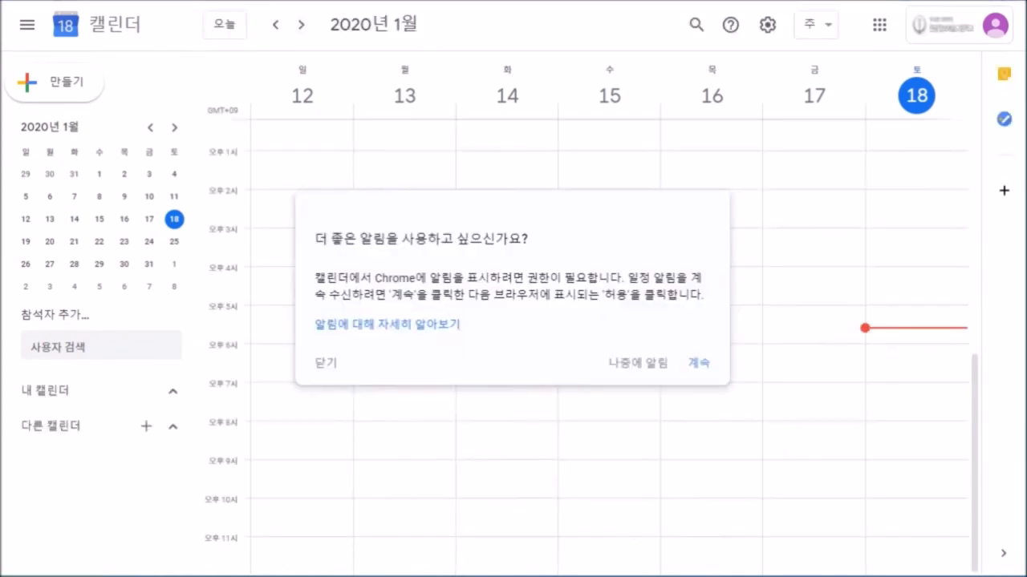
click(698, 363)
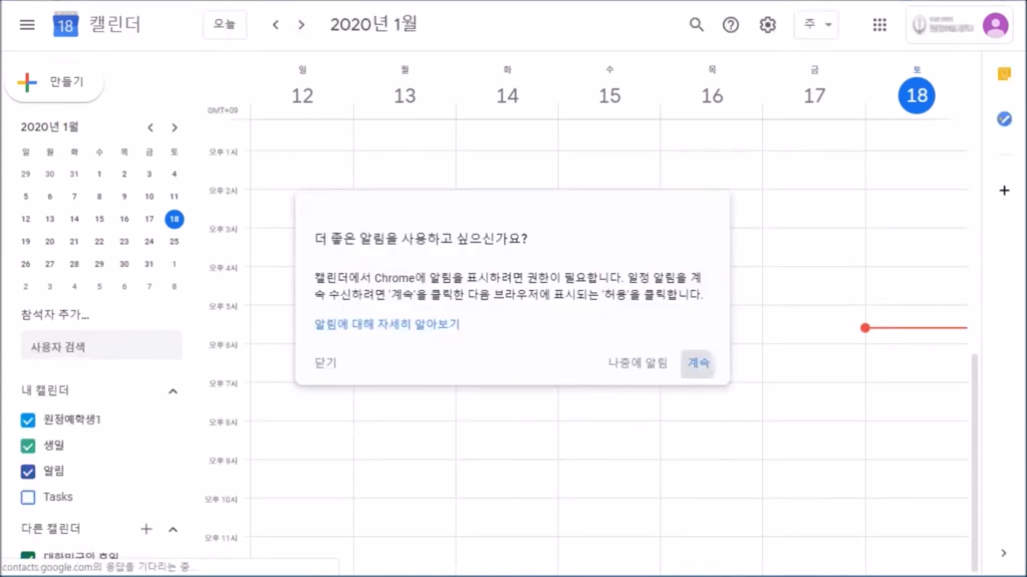
click(301, 25)
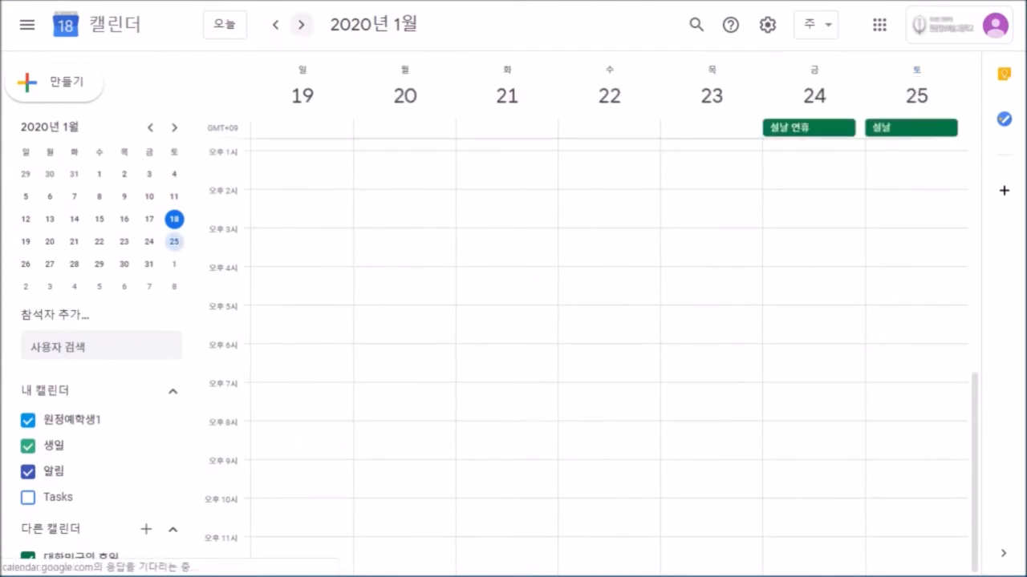
scroll(592, 357, up, 1)
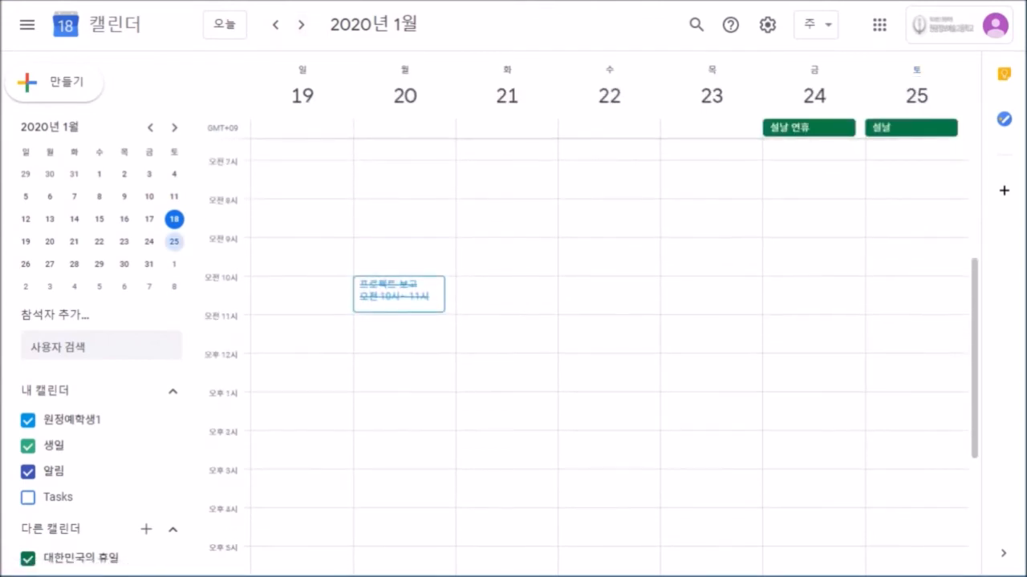
click(398, 294)
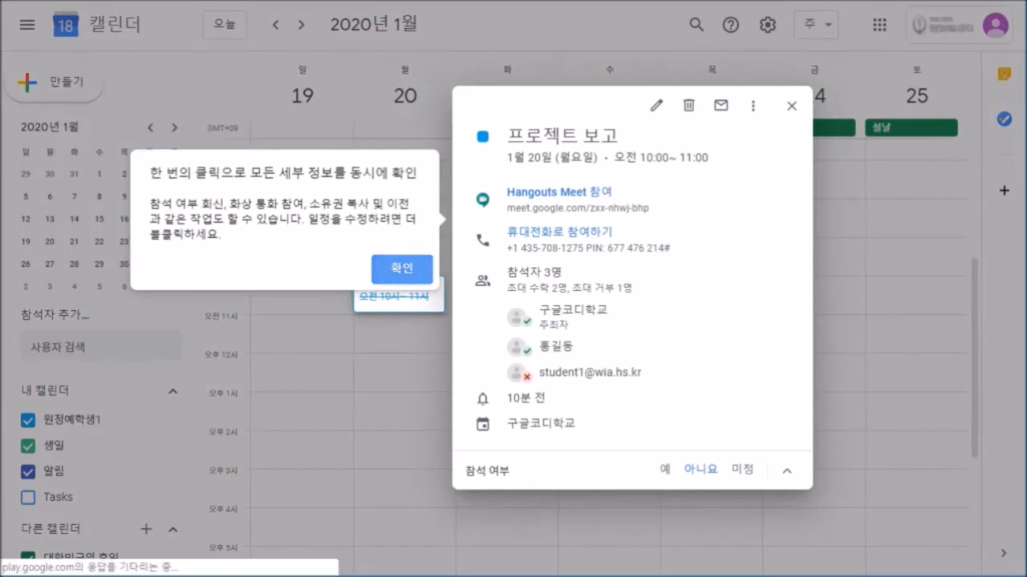
click(402, 268)
click(742, 469)
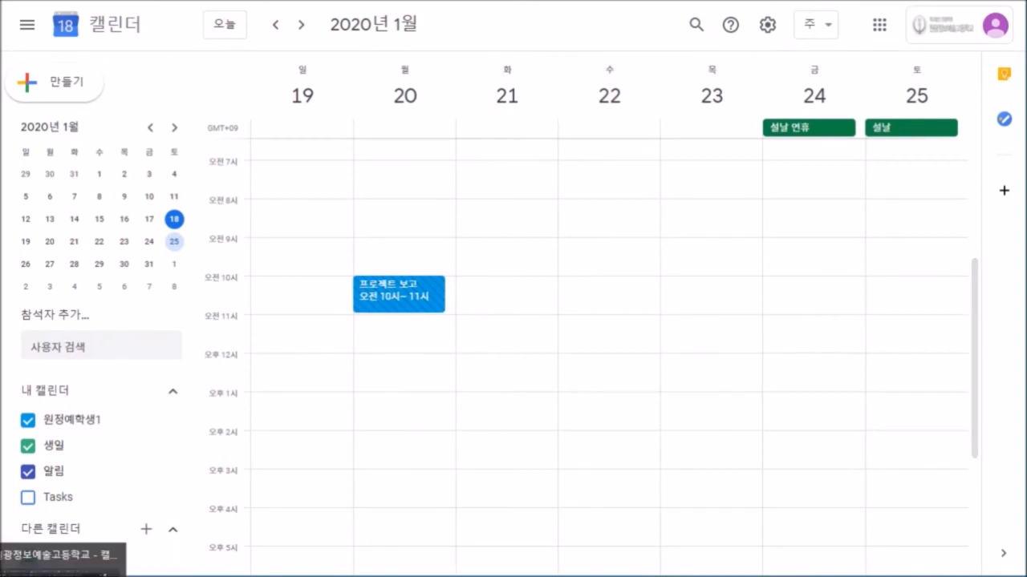
Check 프로젝트 보고's guest list on Monday the 20th (2 accepted, 1 미정), then return to the student's calendar.
click(61, 568)
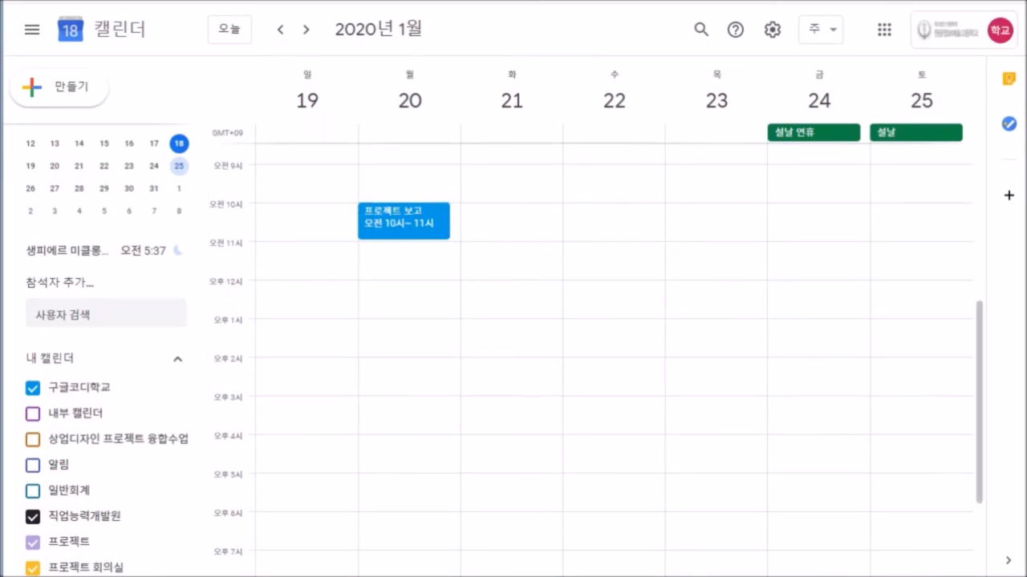
click(403, 221)
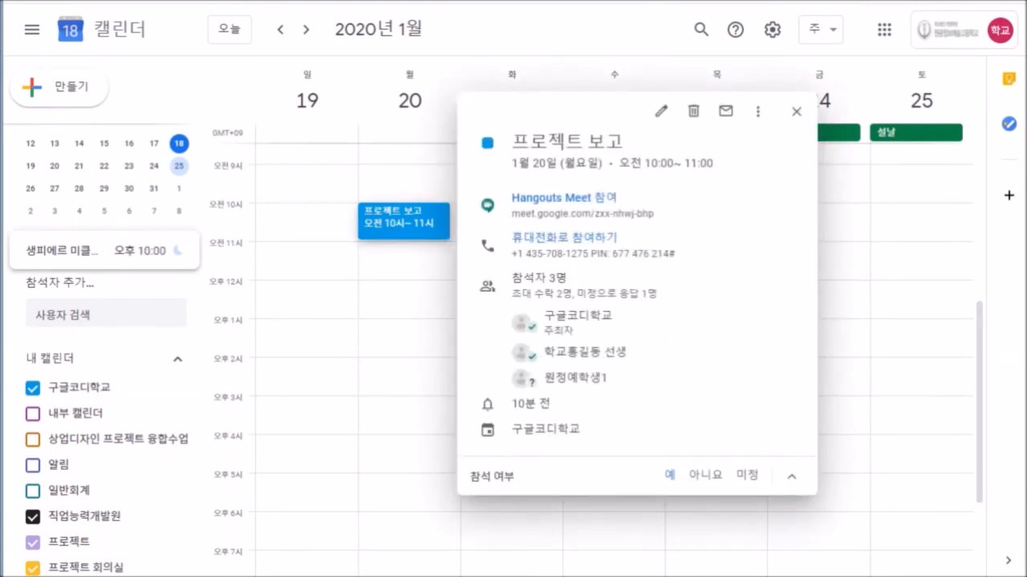
drag(607, 379, 544, 315)
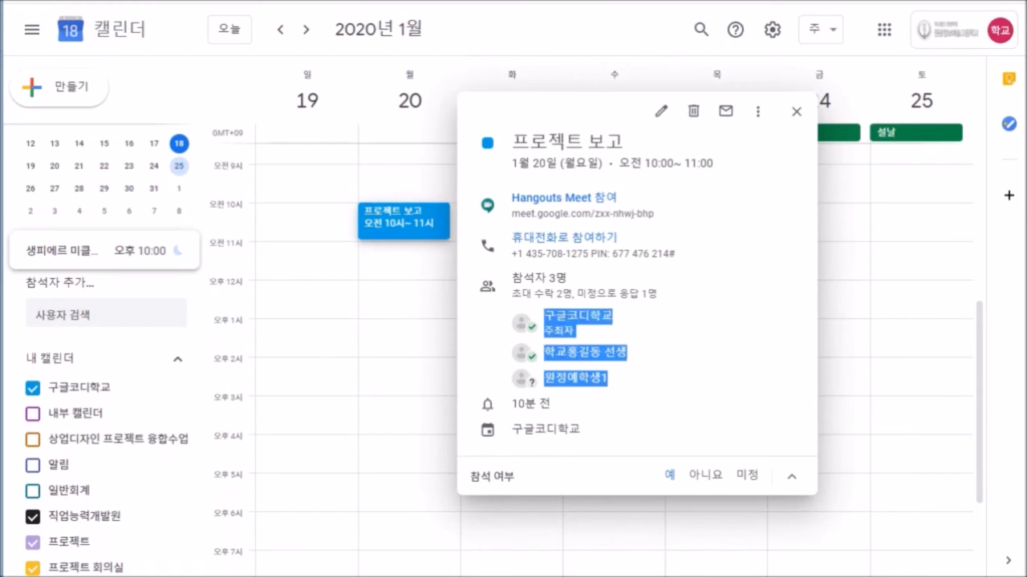
click(682, 349)
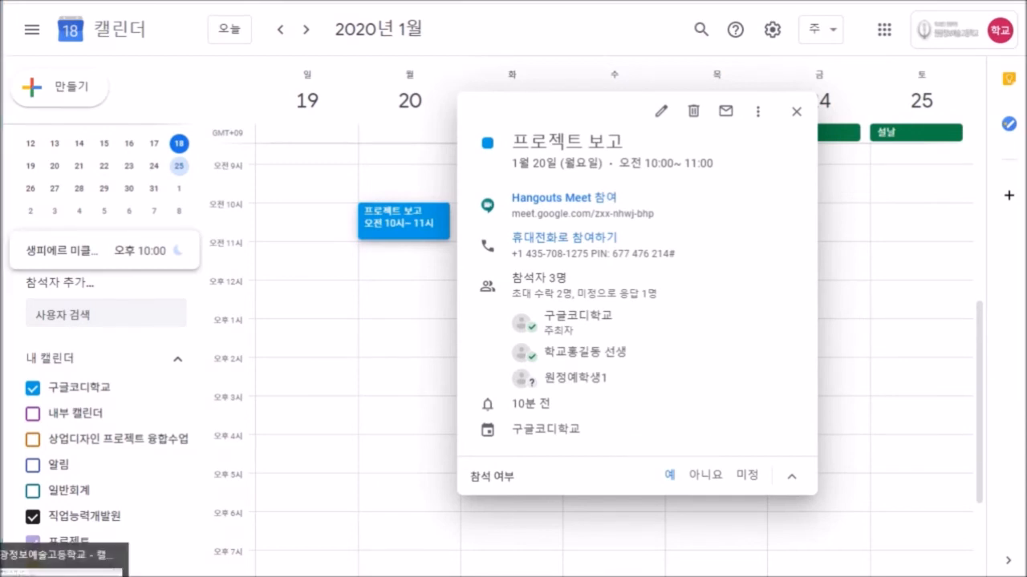
click(65, 566)
Decline 프로젝트 보고 as the student with 아니요, then switch to the organizer's calendar.
click(399, 295)
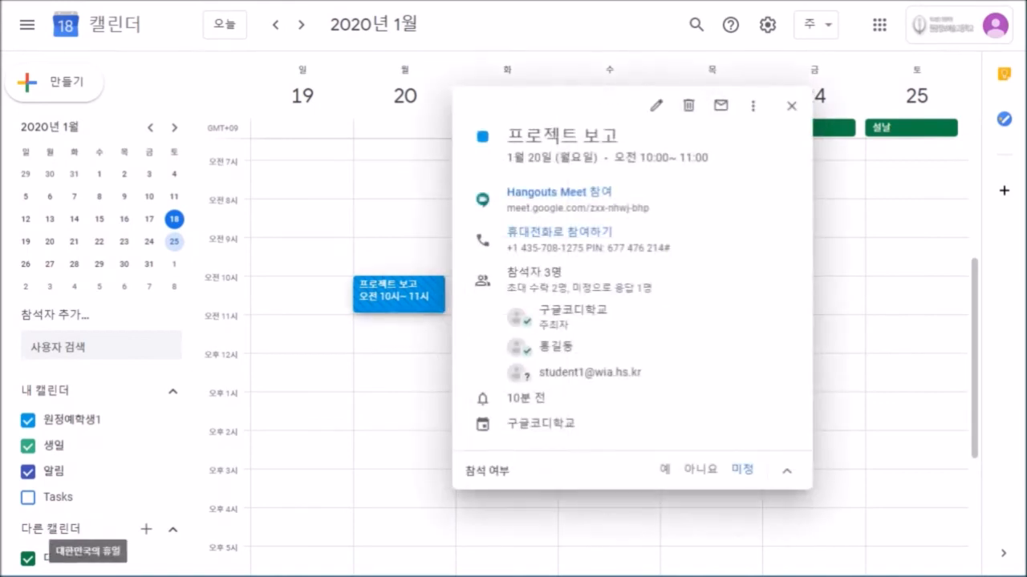
click(701, 469)
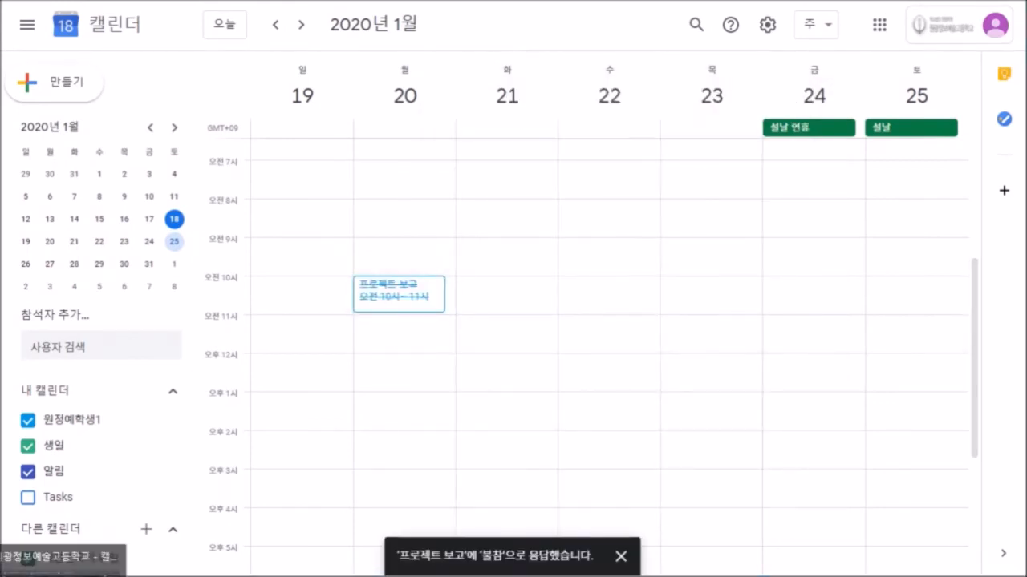
click(64, 565)
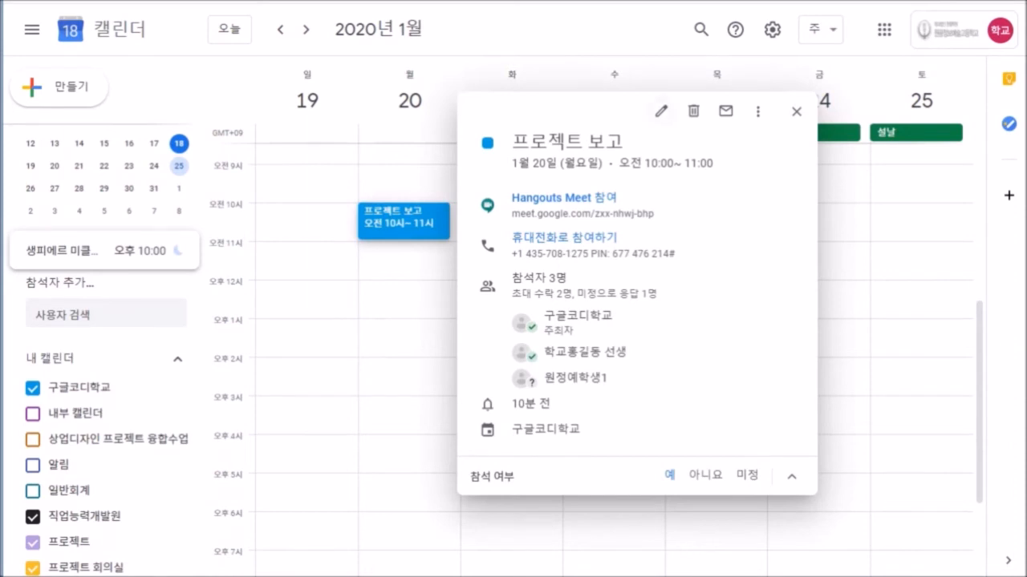
Reopen 프로젝트 보고 as organizer, trying its Meet link, and confirm one guest declined.
click(661, 111)
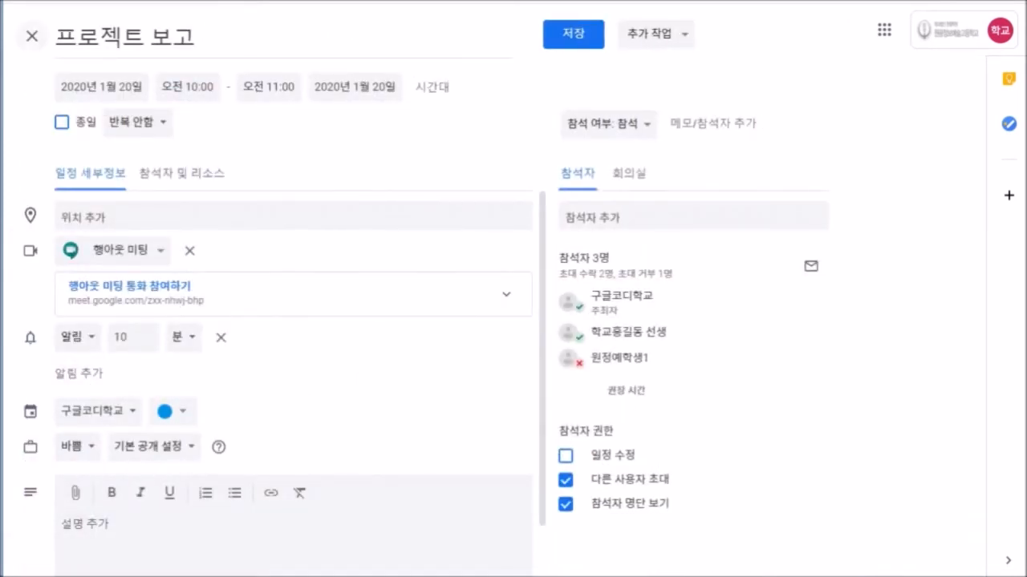
click(32, 36)
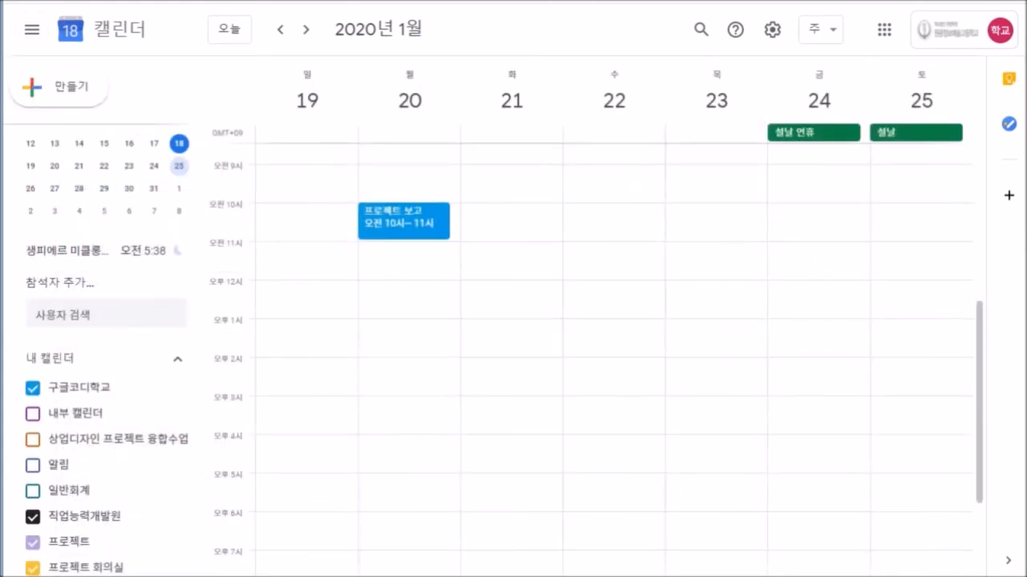
click(404, 222)
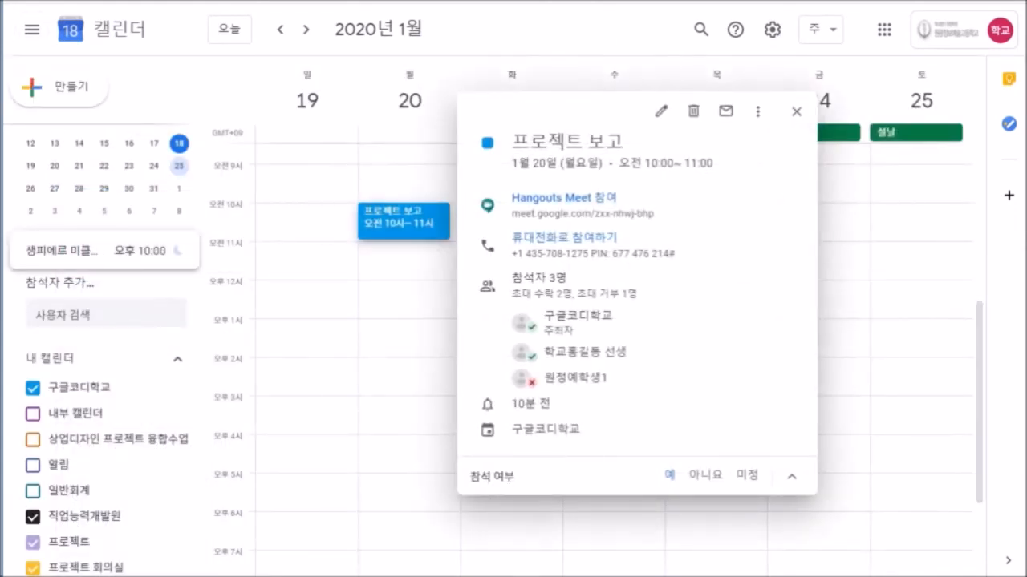
click(564, 198)
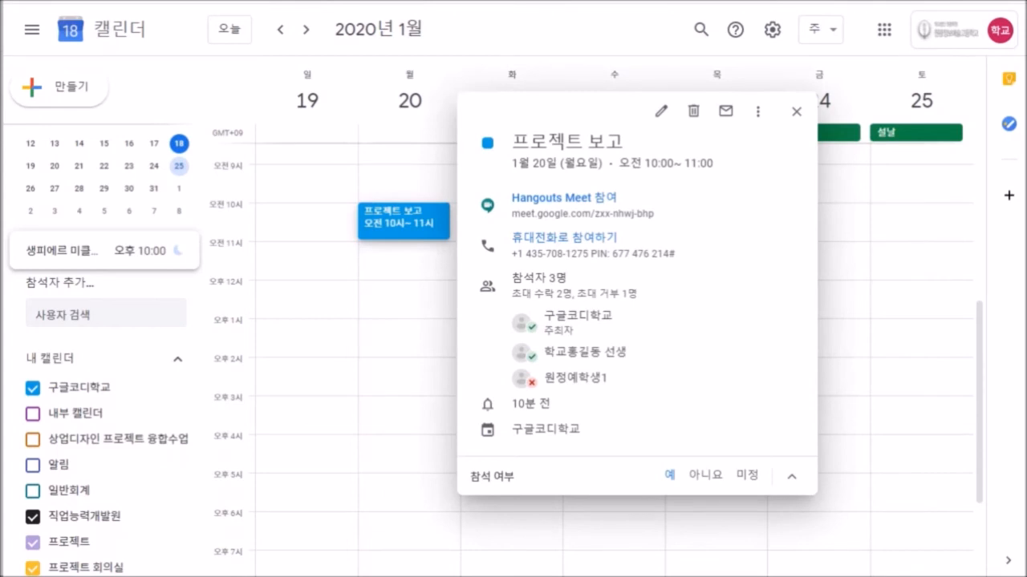
key(Escape)
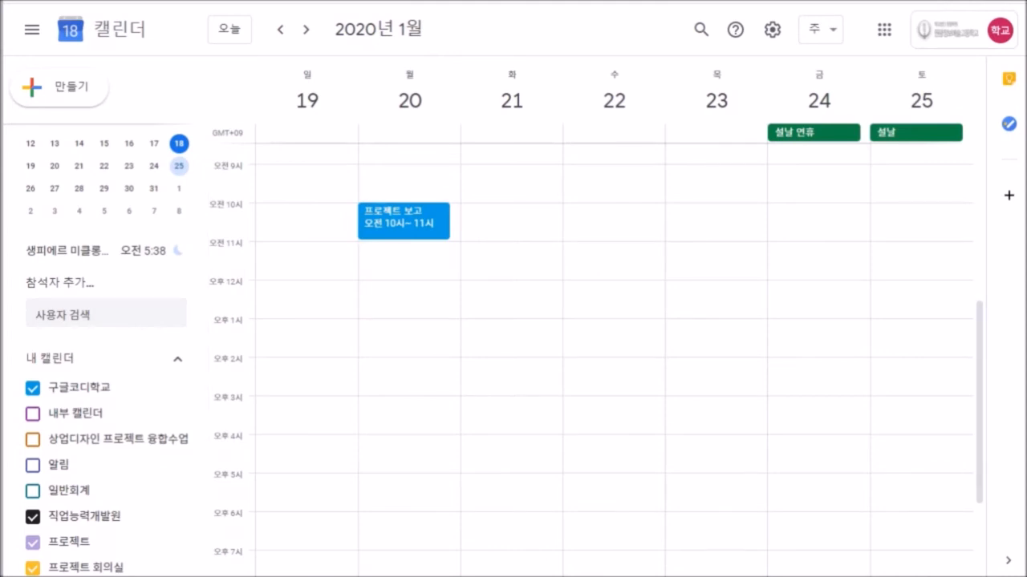
click(403, 222)
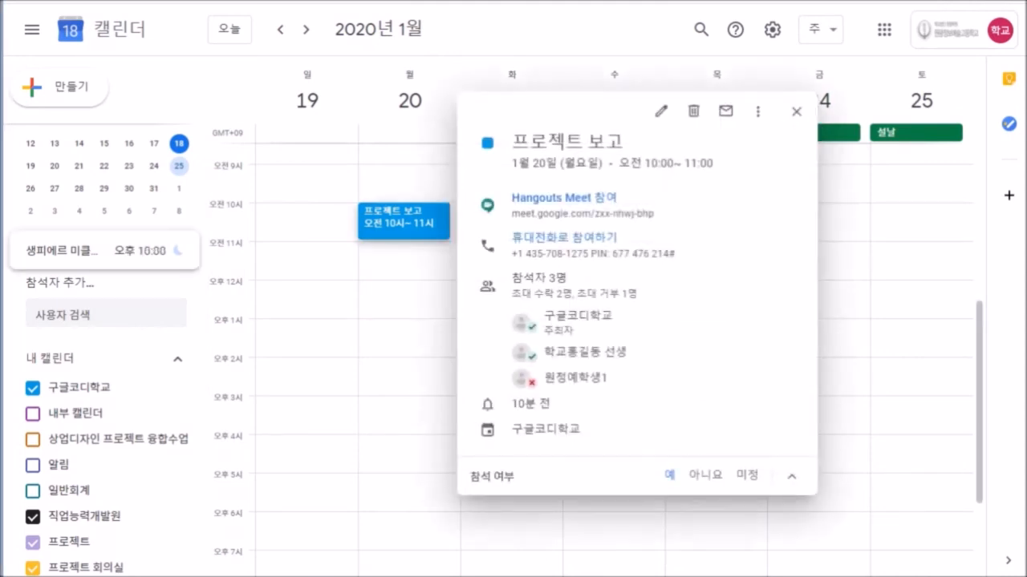
Compare guests' January 20 schedules in the event editor, toggling the student's calendar off and on, then close it.
click(661, 111)
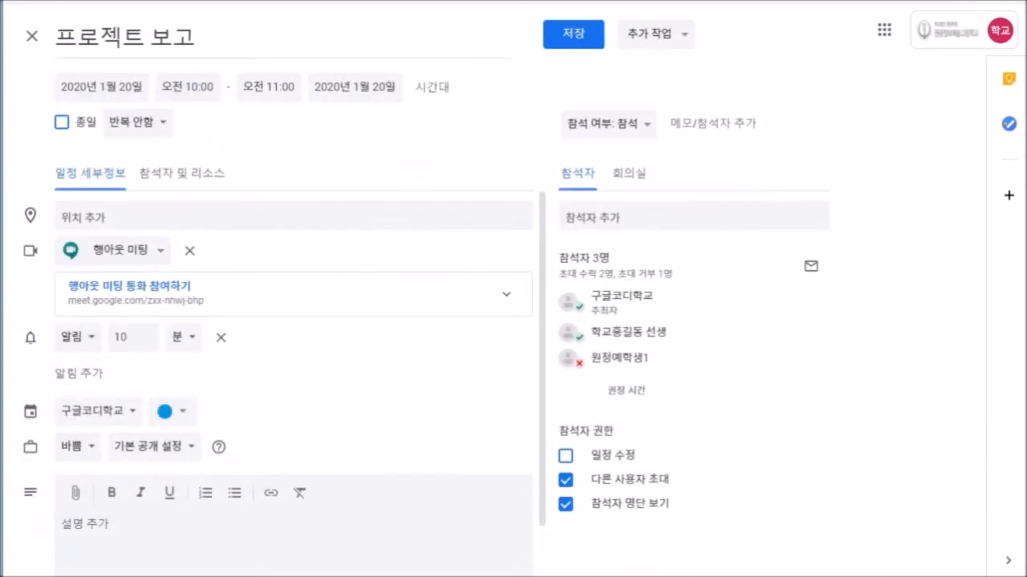
click(181, 173)
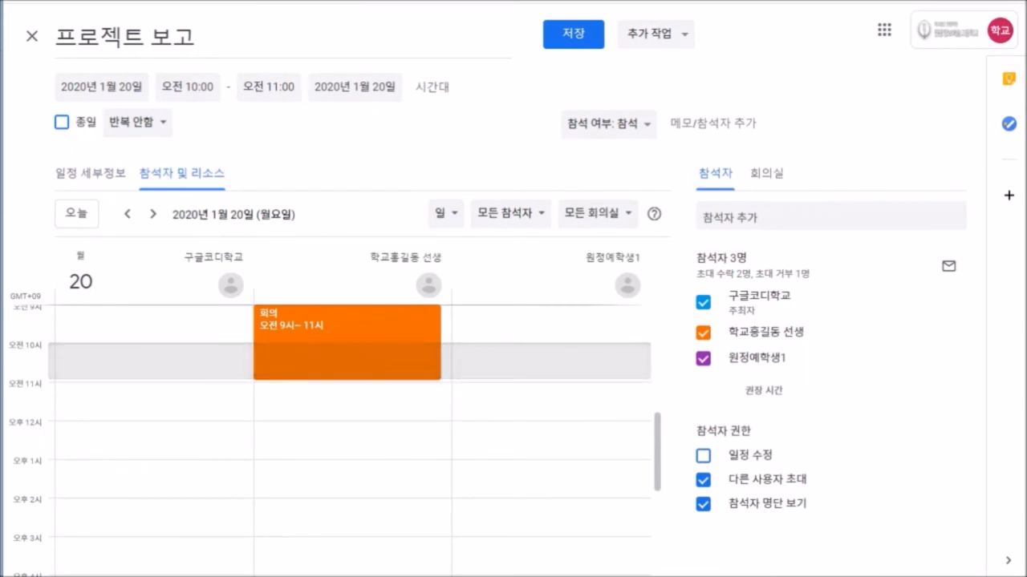
scroll(353, 434, down, 2)
scroll(353, 433, up, 2)
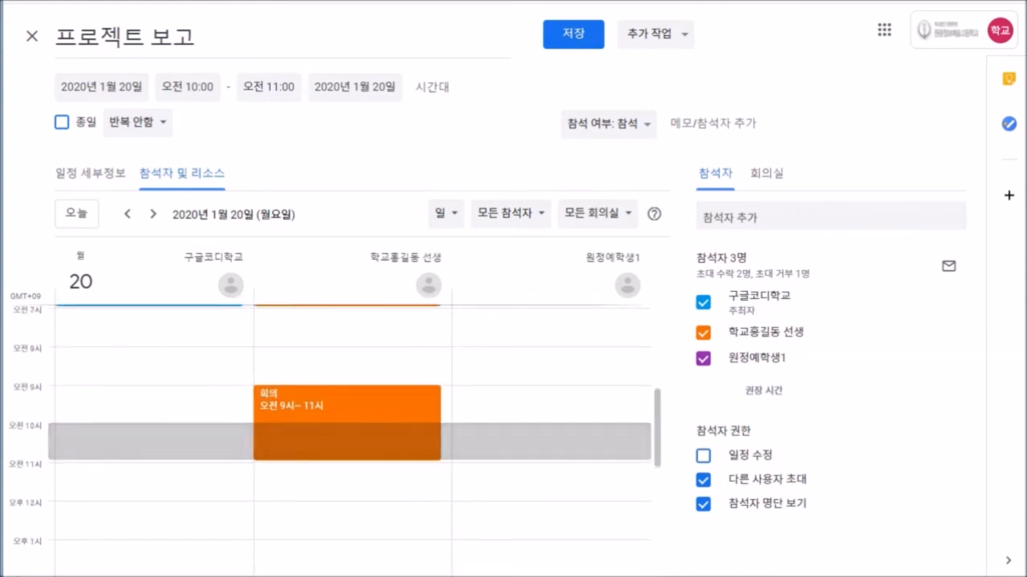
click(703, 359)
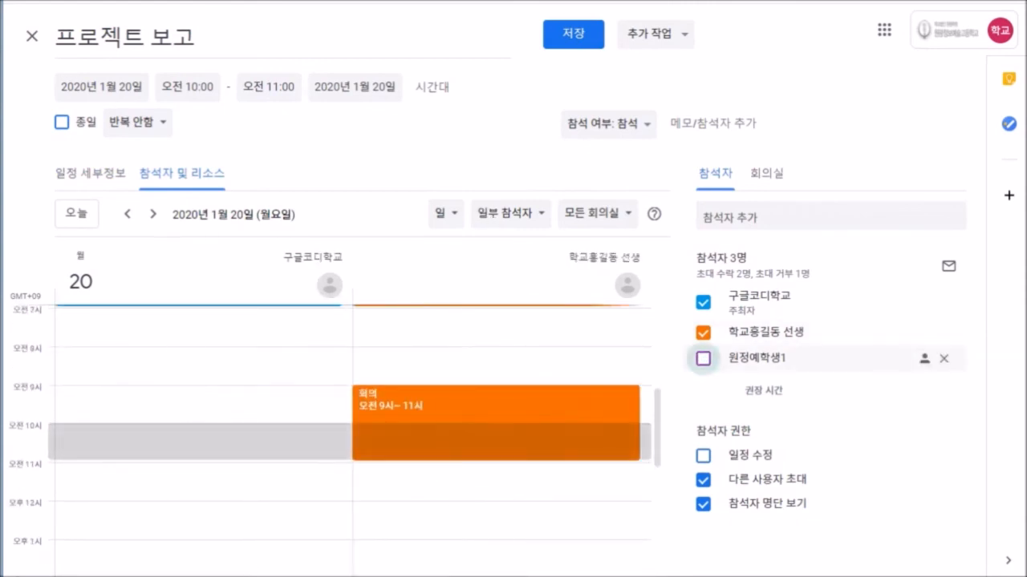
click(703, 359)
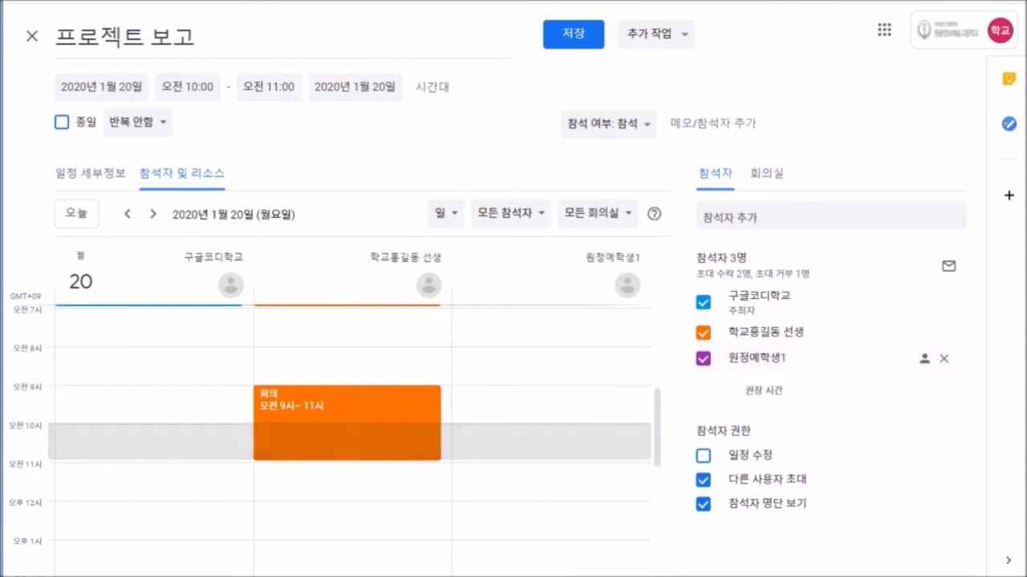
click(32, 37)
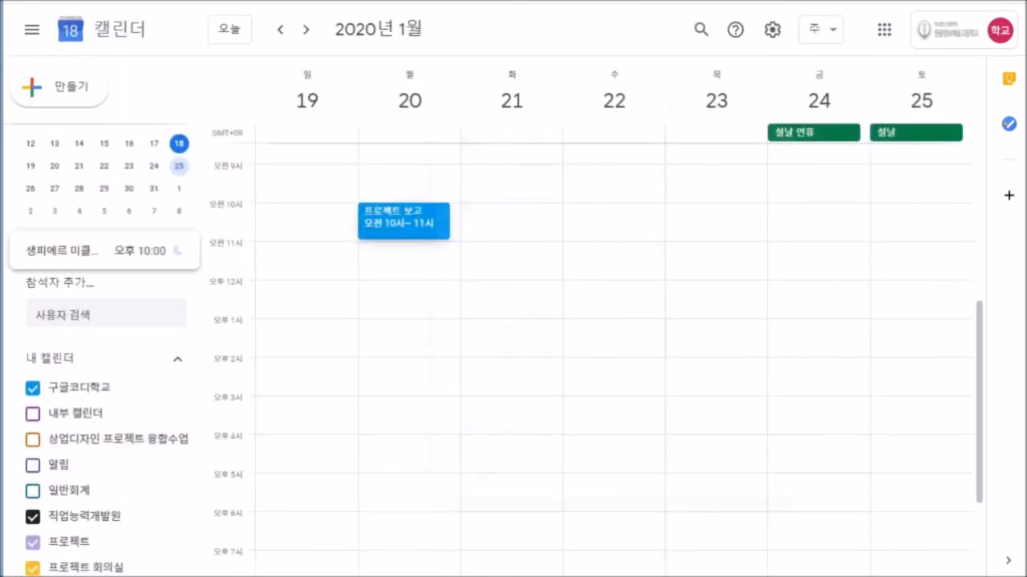
Move 프로젝트 보고 to 오전 10:30–11:30 on January 20 and save, answering the guest-update prompt.
click(404, 220)
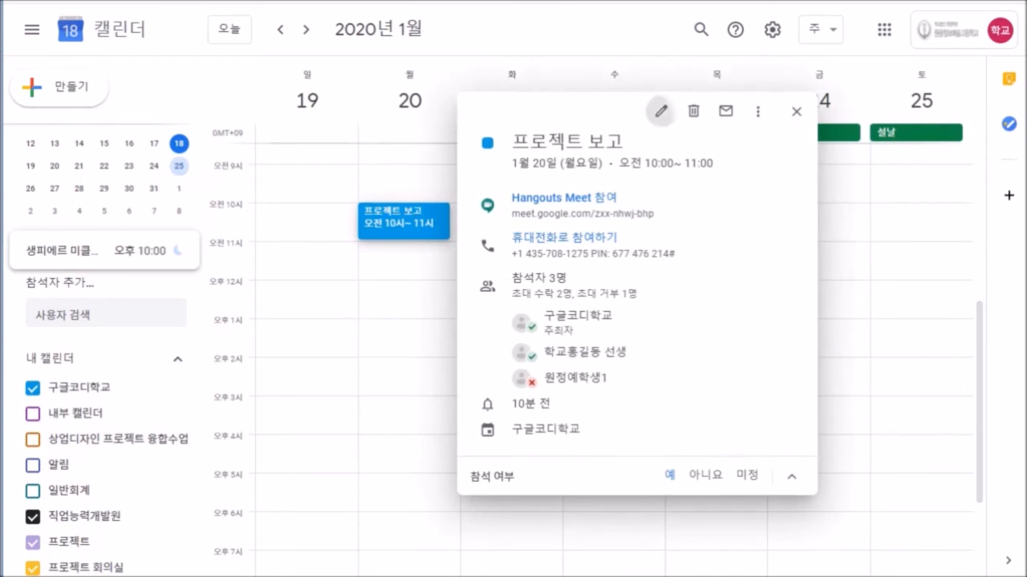
click(660, 111)
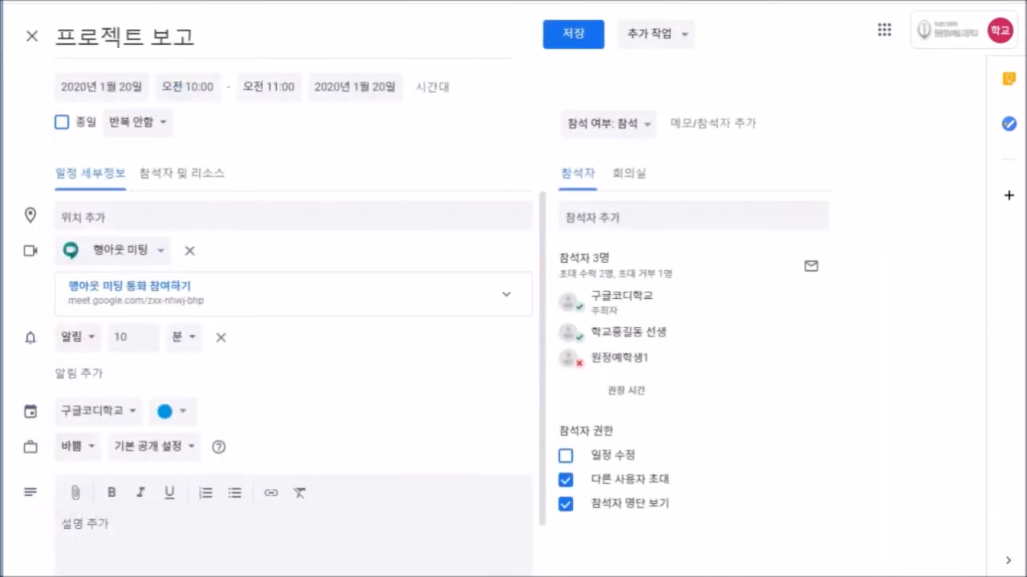
click(189, 87)
click(190, 252)
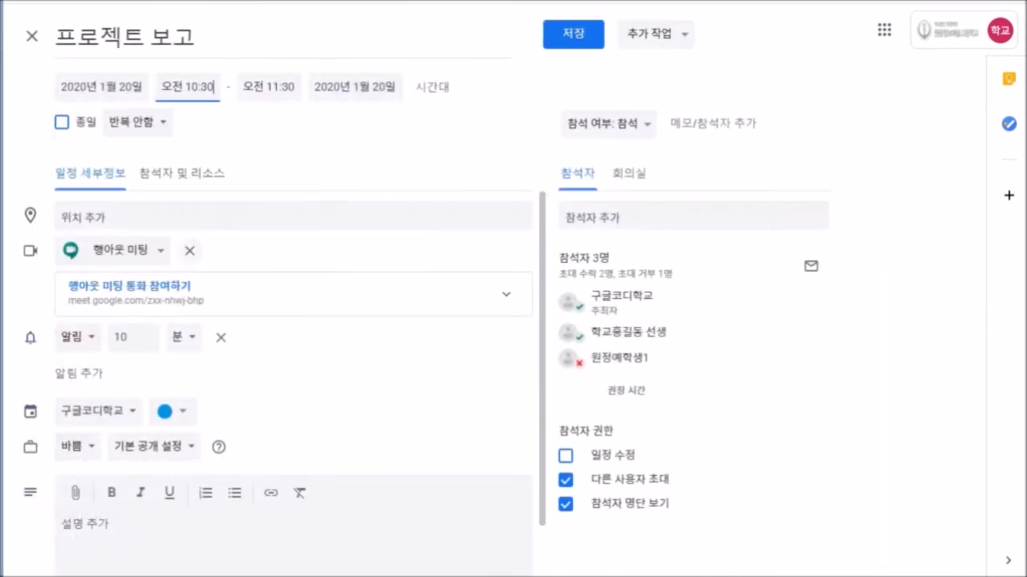
click(573, 34)
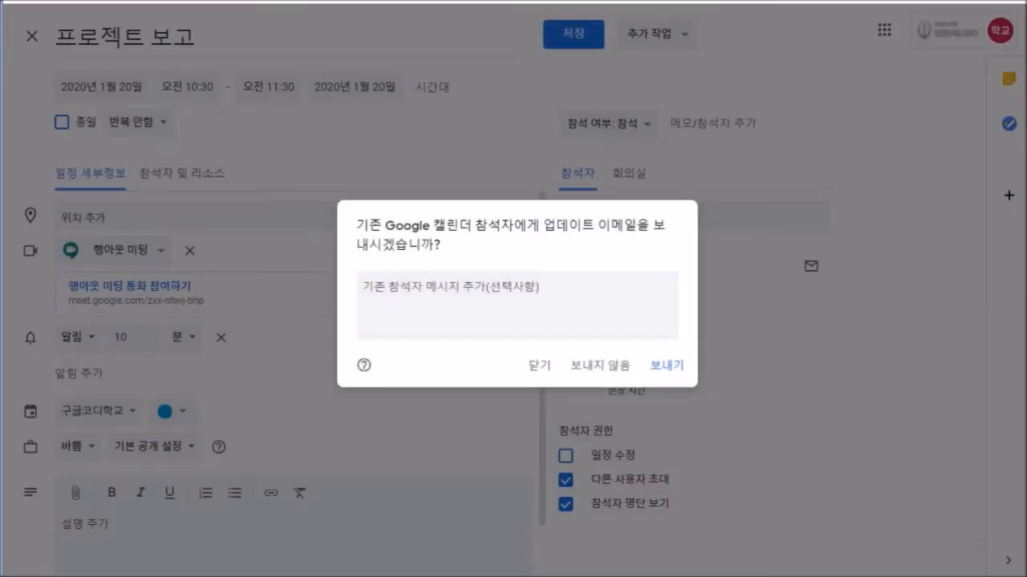
click(666, 366)
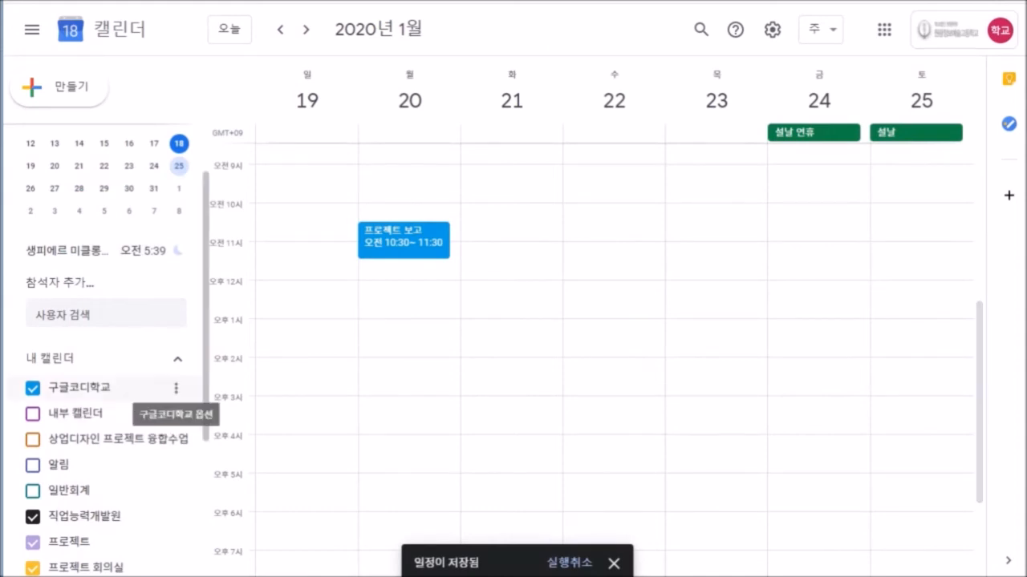
Set 구글코디학교's sharing with 원광정보예술고등학교 to 한가함/바쁨 정보만 보기, hiding event details.
click(176, 388)
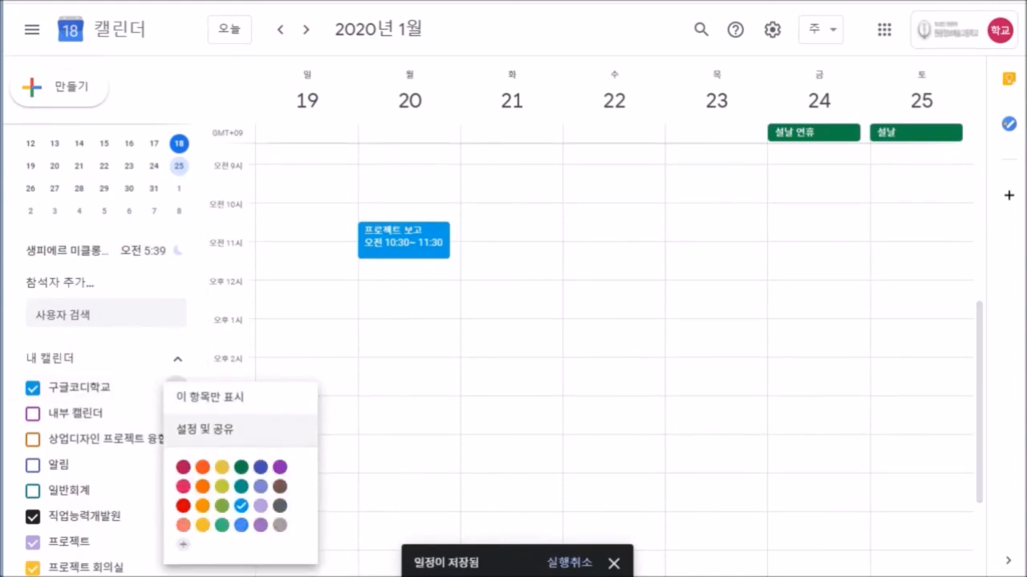
click(209, 430)
scroll(576, 321, down, 4)
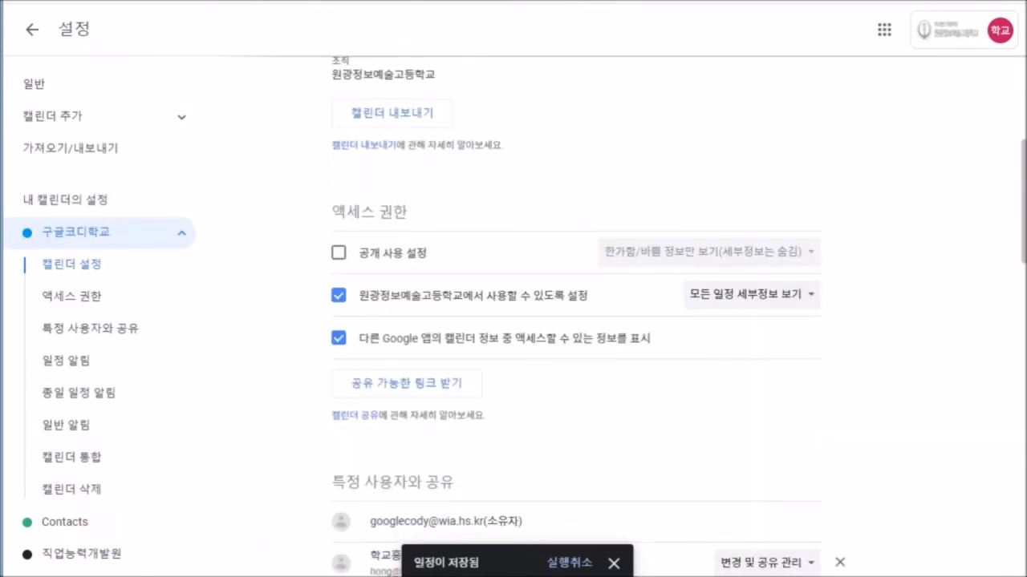
click(751, 294)
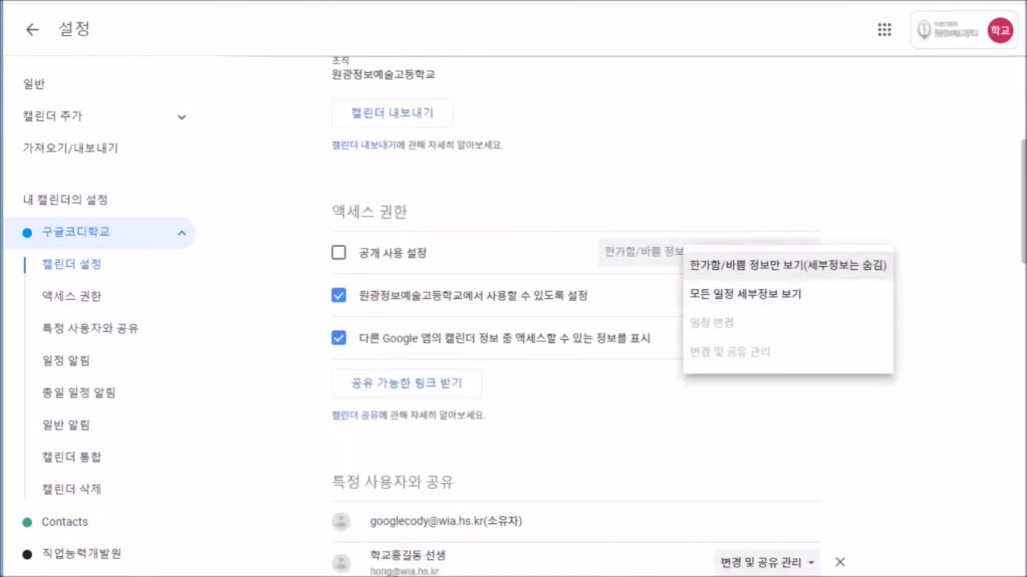
click(770, 265)
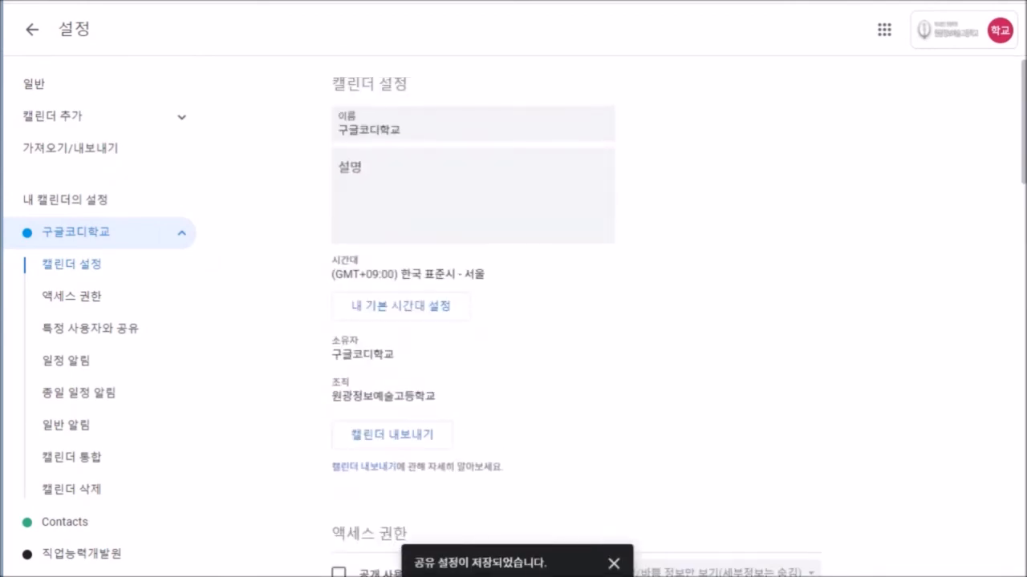
scroll(575, 321, down, 3)
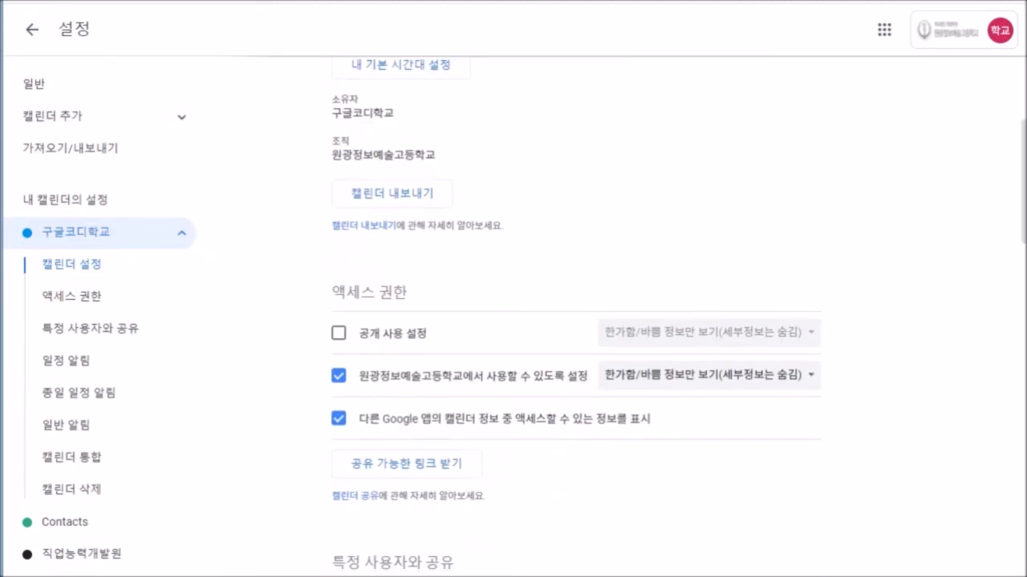
Return from Settings to the 19–25 January 2020 week and scroll the grid.
click(32, 29)
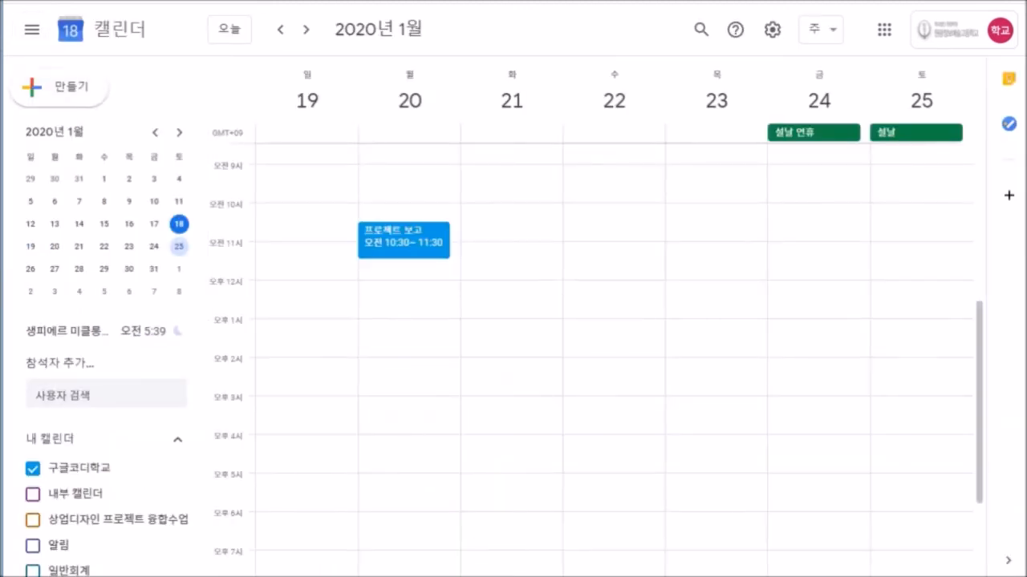
scroll(594, 361, up, 4)
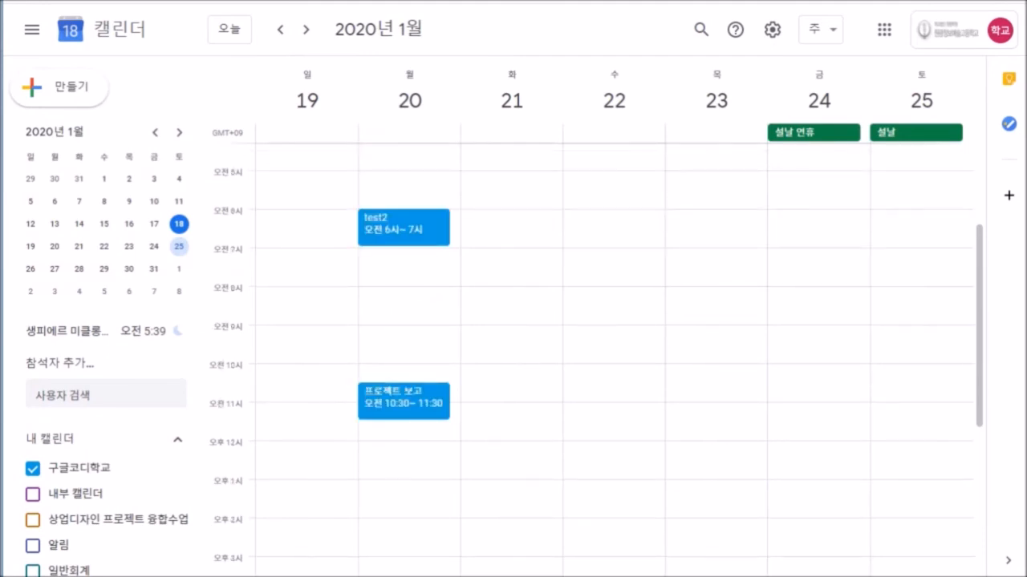
scroll(615, 360, down, 2)
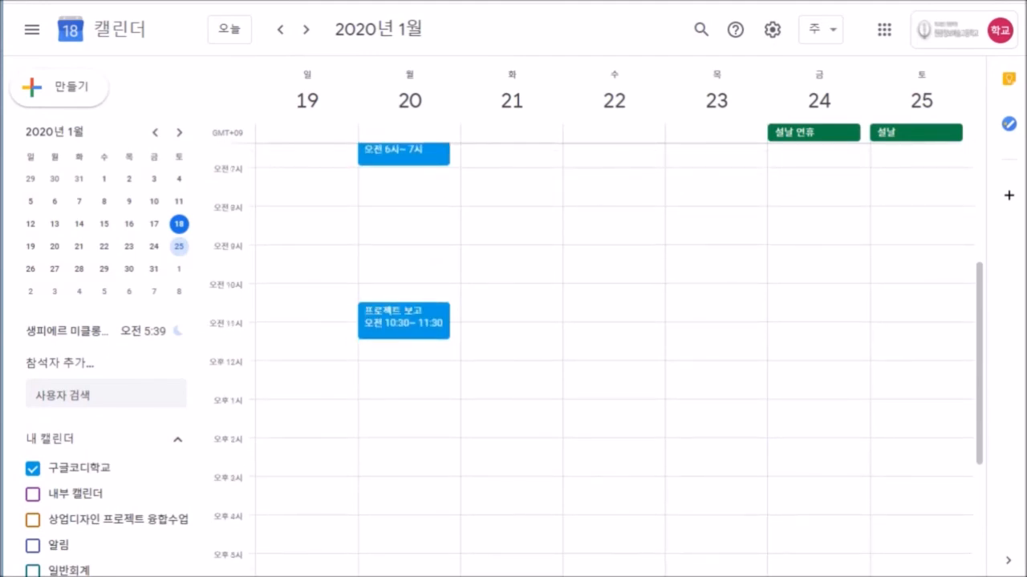
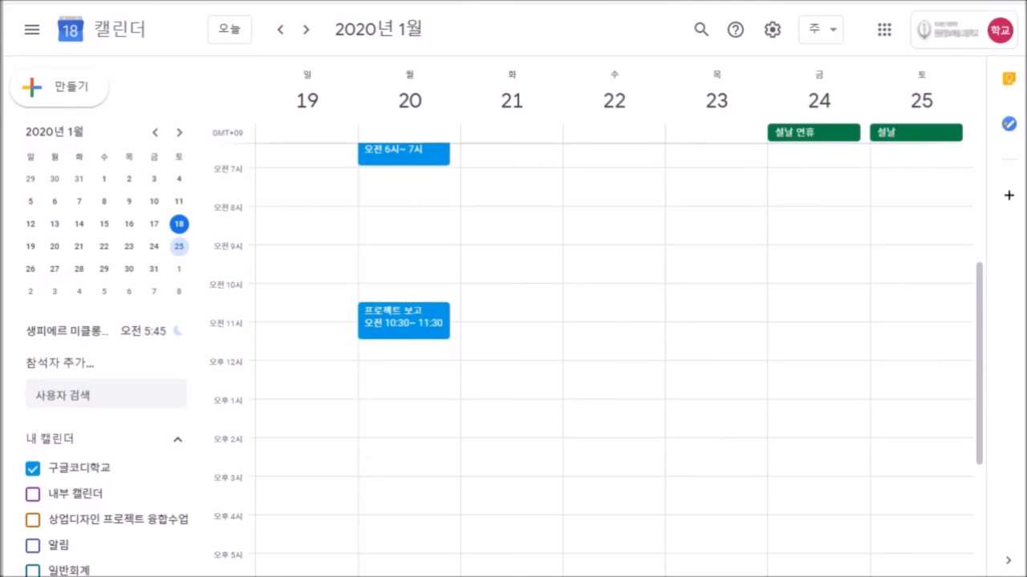
Scroll the January 19–25 week up to earlier hours and begin a new event from 만들기.
scroll(613, 353, up, 2)
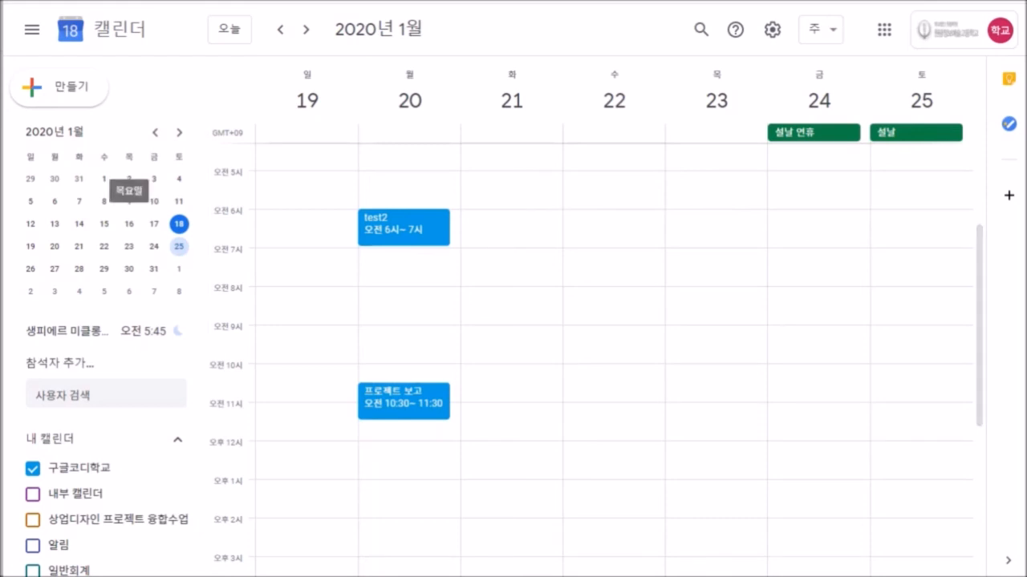
click(59, 87)
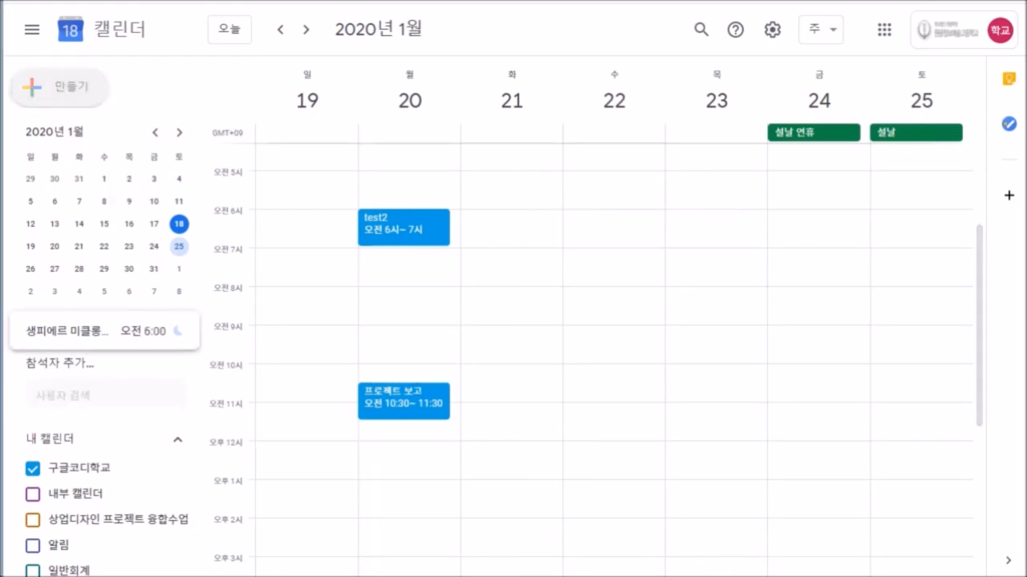
Title the event 주간회의 and give it a custom weekly repeat ending 25 April 2020.
click(745, 522)
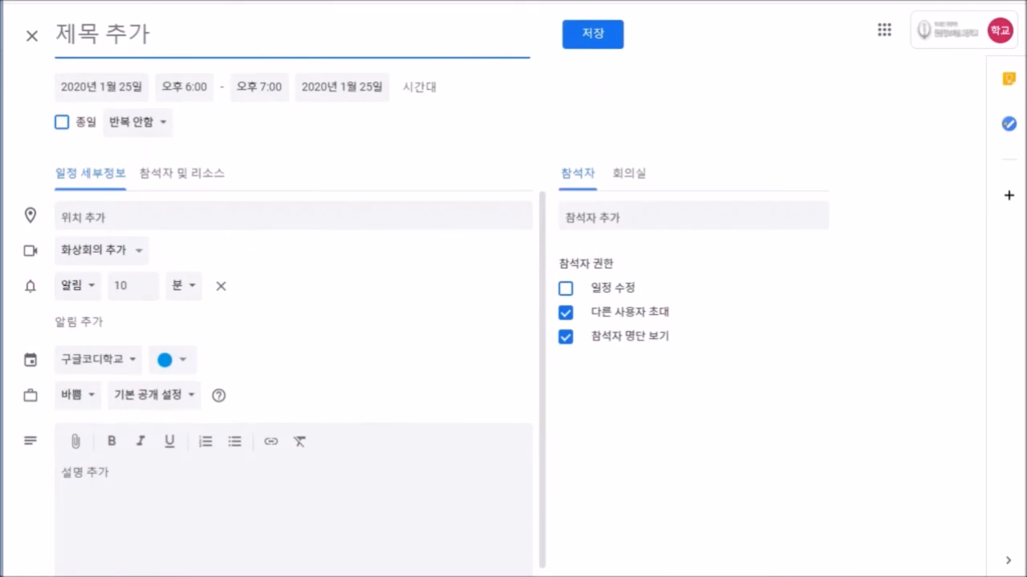
click(138, 122)
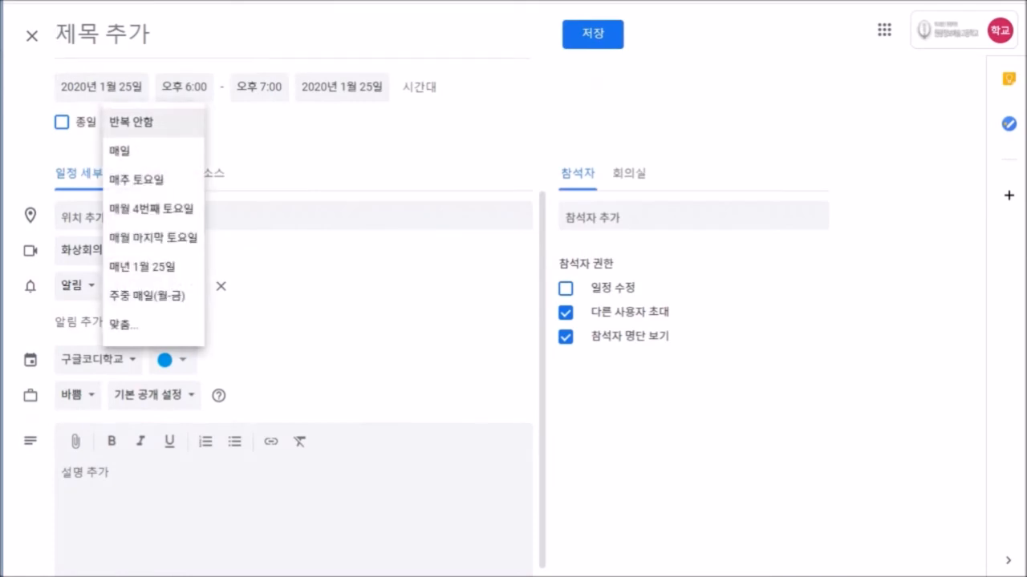
key(Escape)
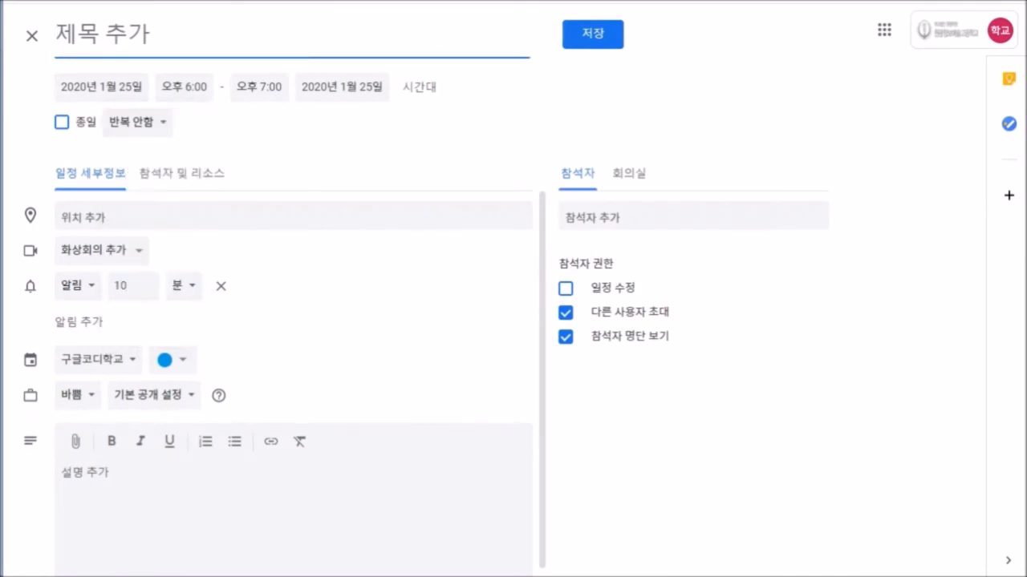
text(ㅈ)
text(주간회의)
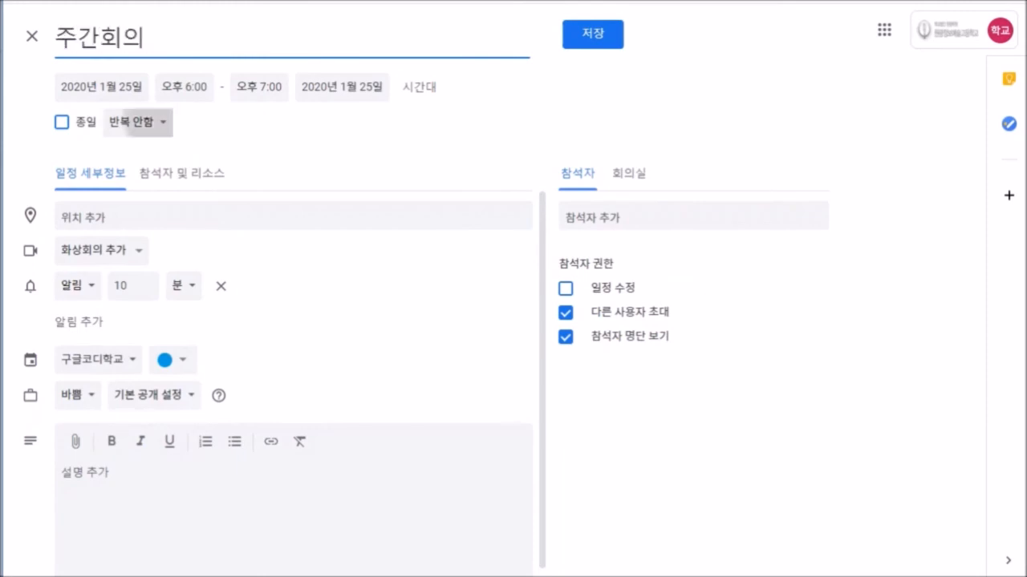
click(138, 122)
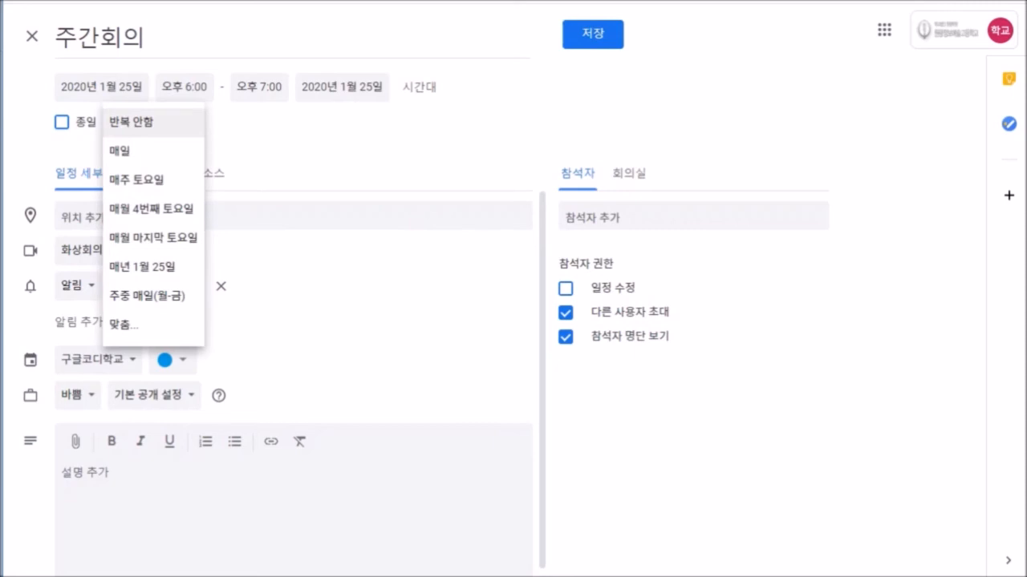
click(125, 324)
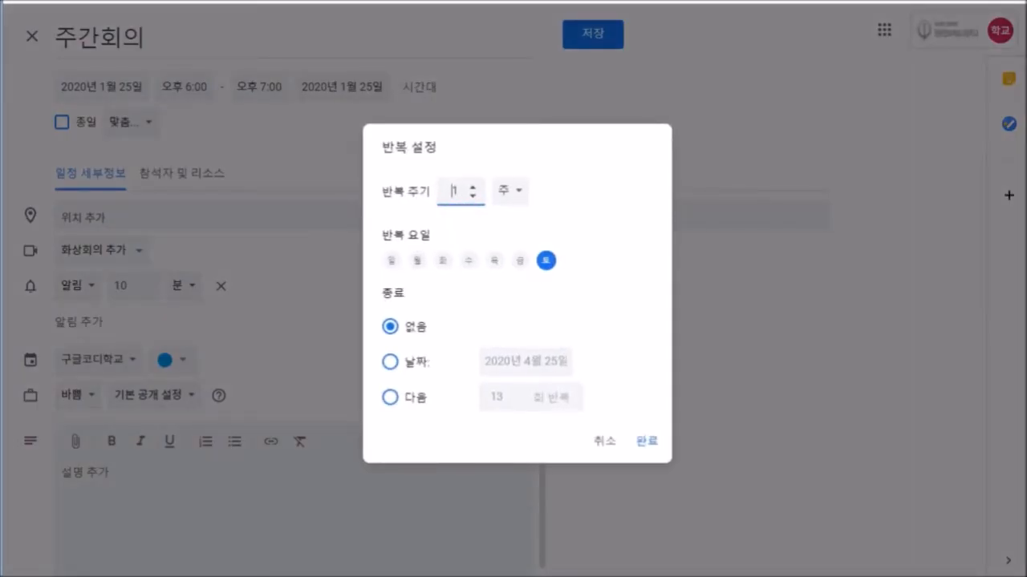
click(417, 261)
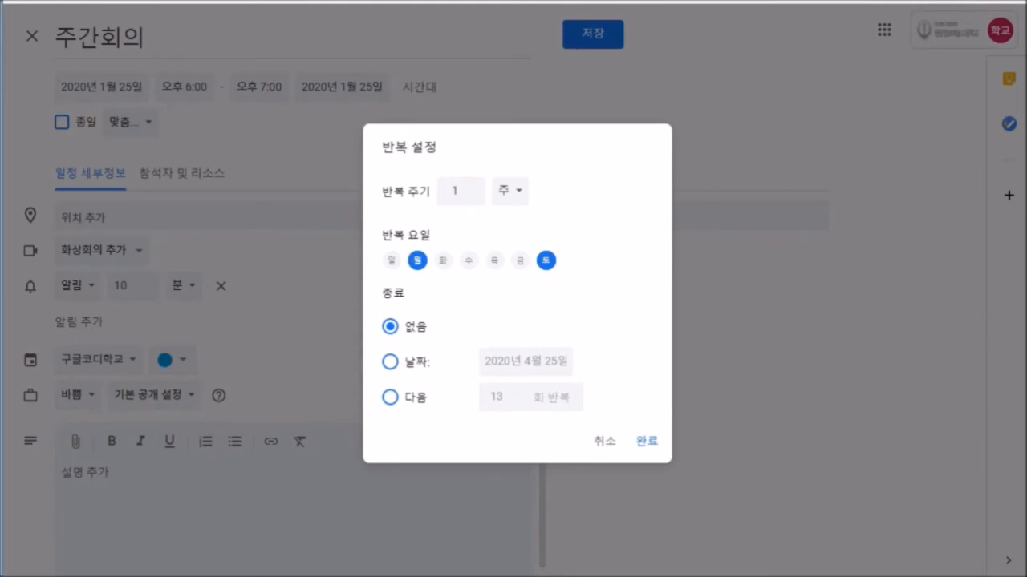
click(547, 261)
click(390, 361)
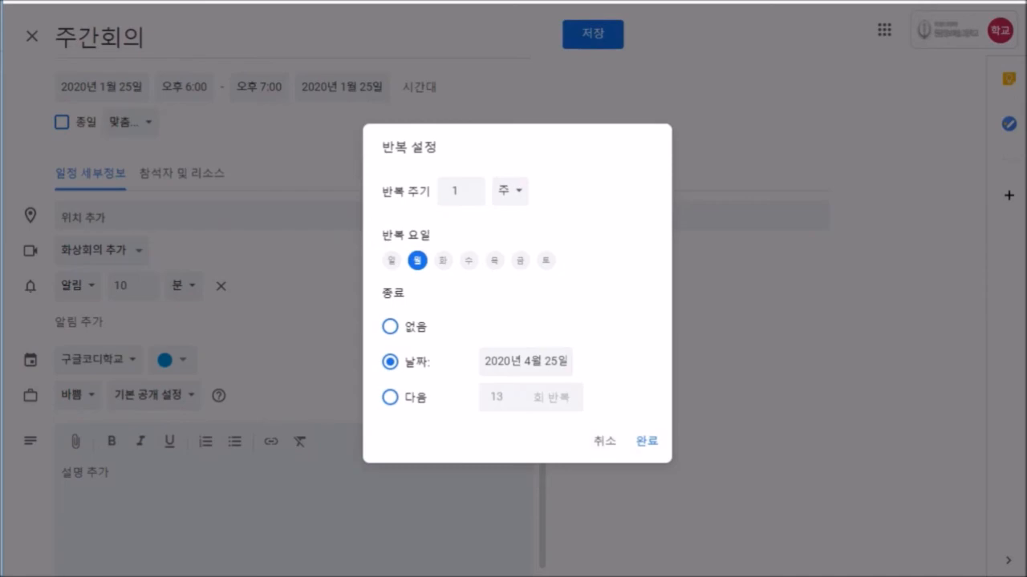
click(647, 441)
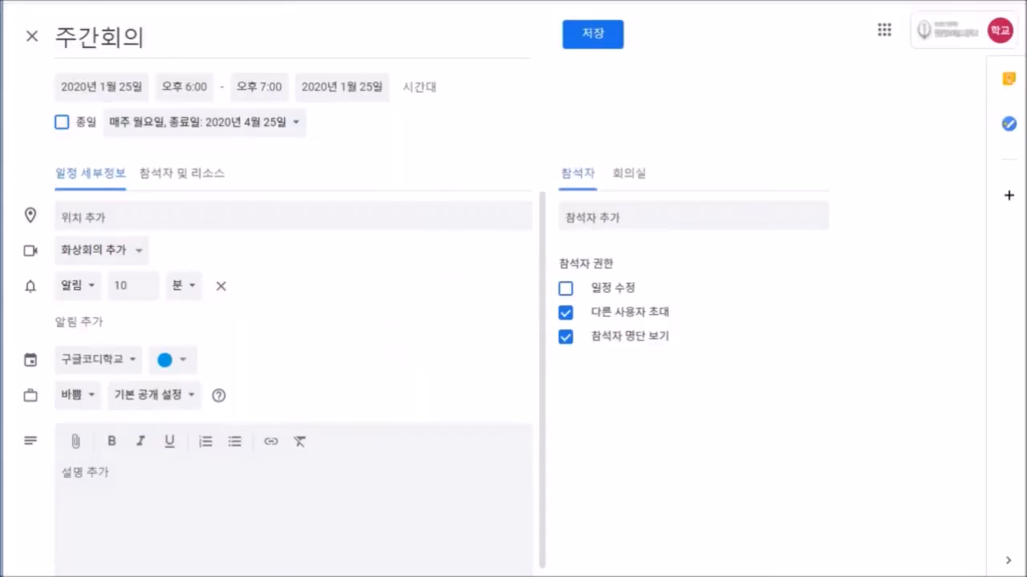
Set the start time to 10:00 AM and save the 주간회의 event.
click(185, 87)
scroll(201, 156, up, 12)
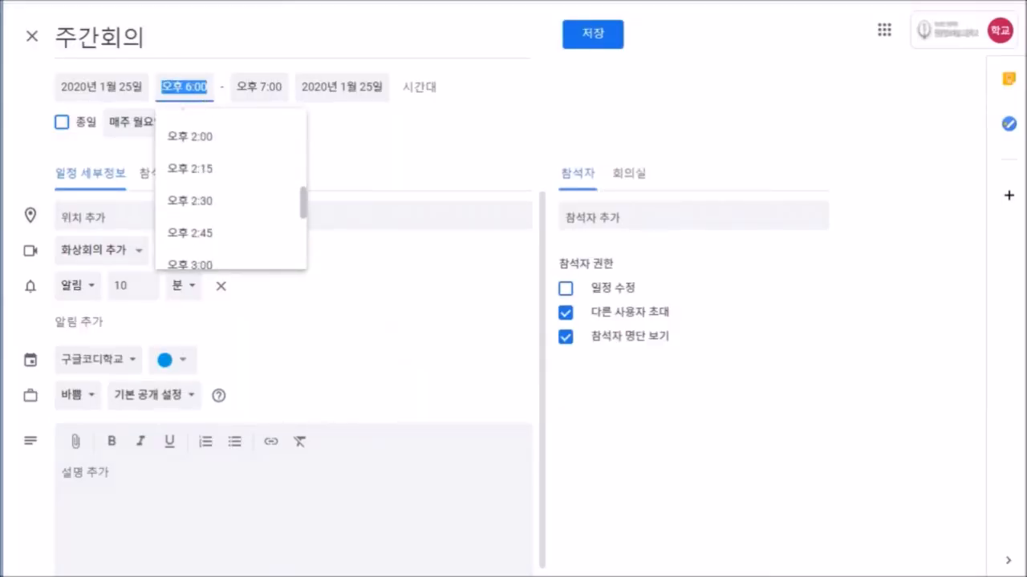
scroll(231, 220, up, 5)
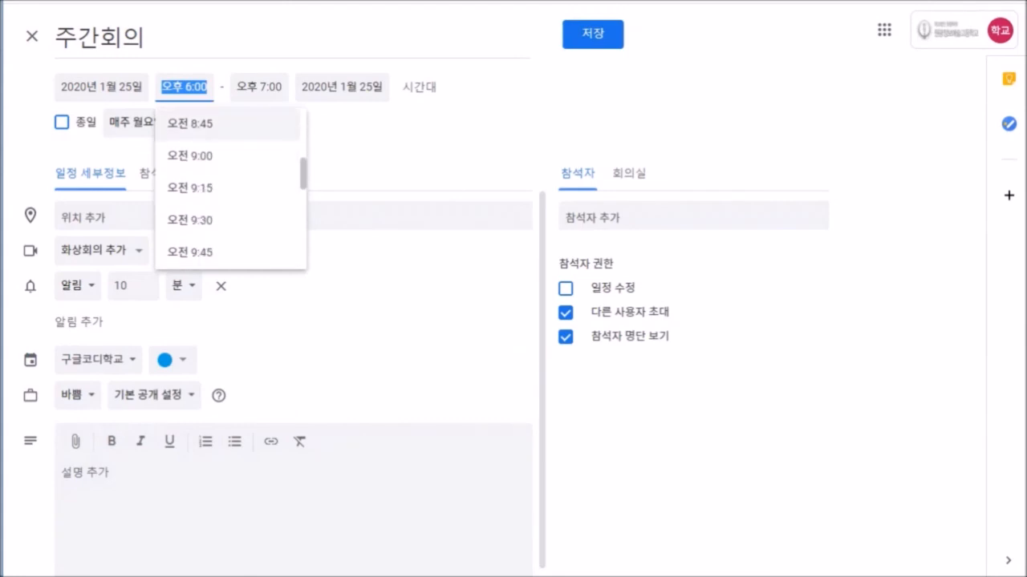
scroll(231, 220, down, 2)
click(224, 207)
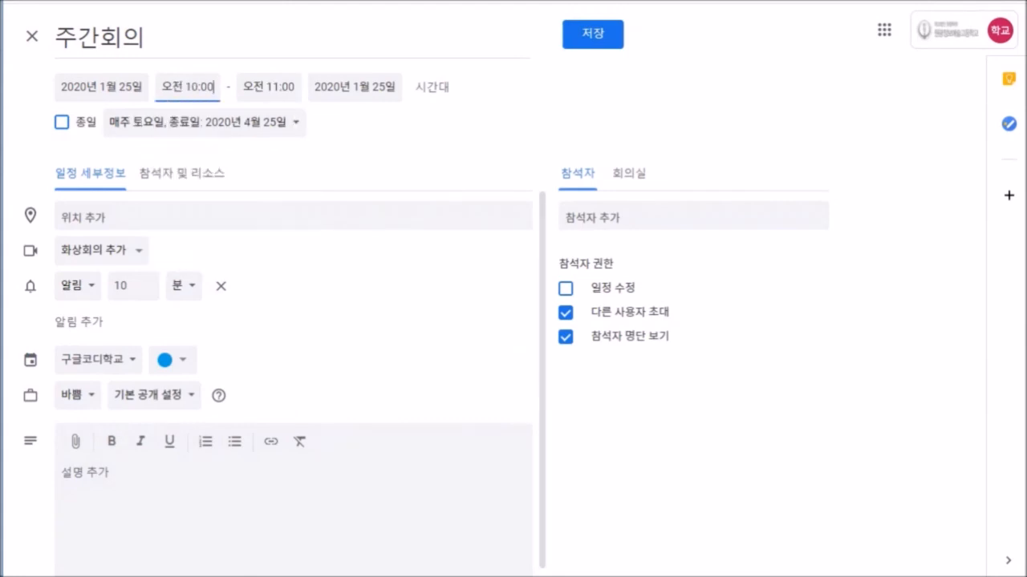
click(205, 123)
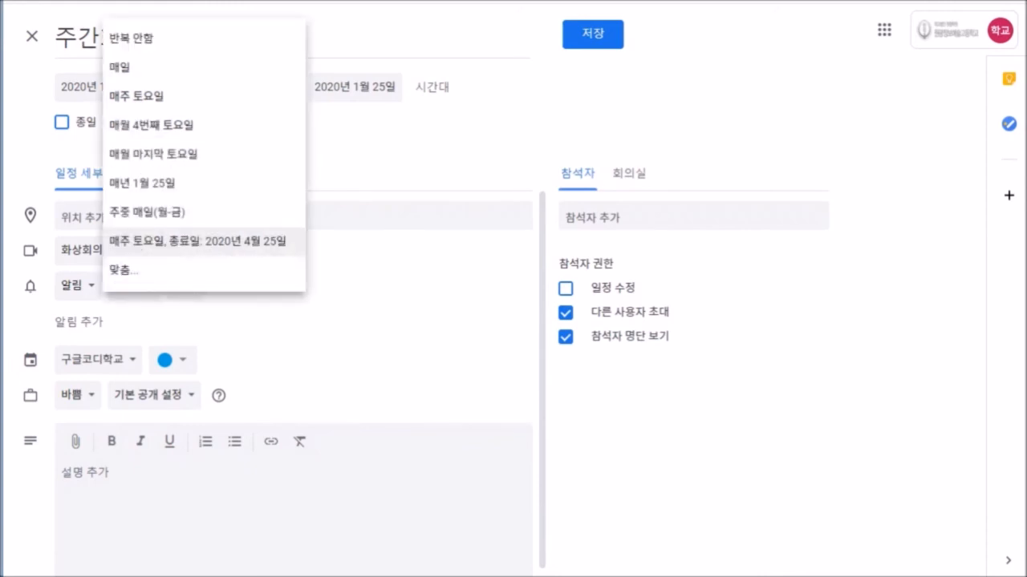
click(200, 241)
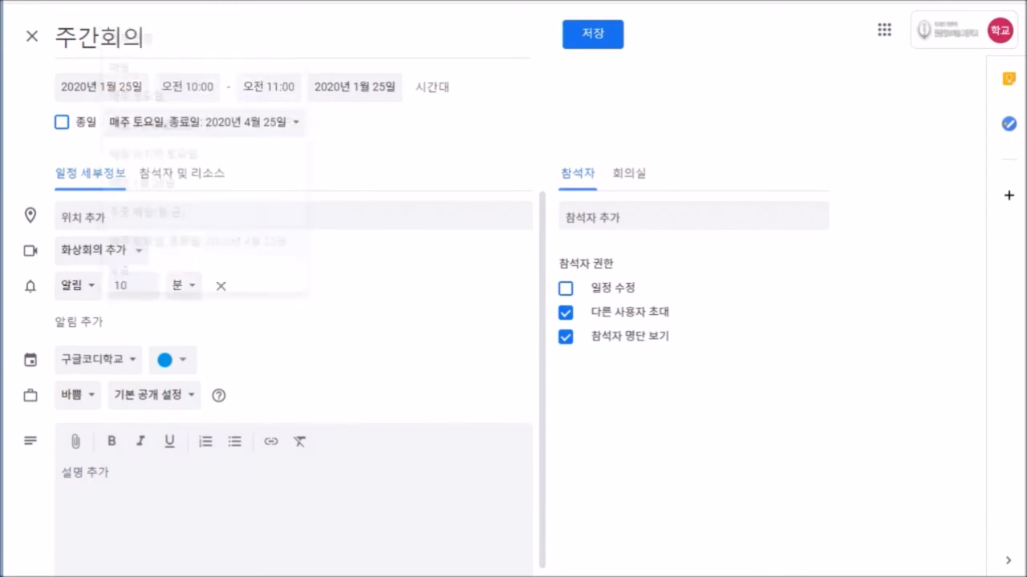
click(593, 35)
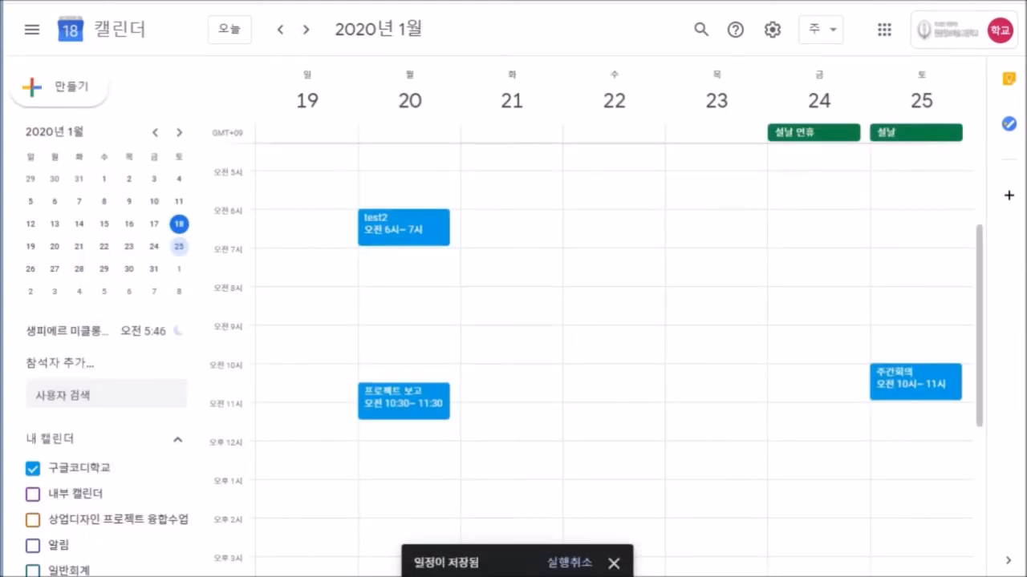
Go forward to the February 2–8 week and open the February 8 주간회의 for editing.
scroll(613, 353, up, 2)
scroll(613, 353, down, 1)
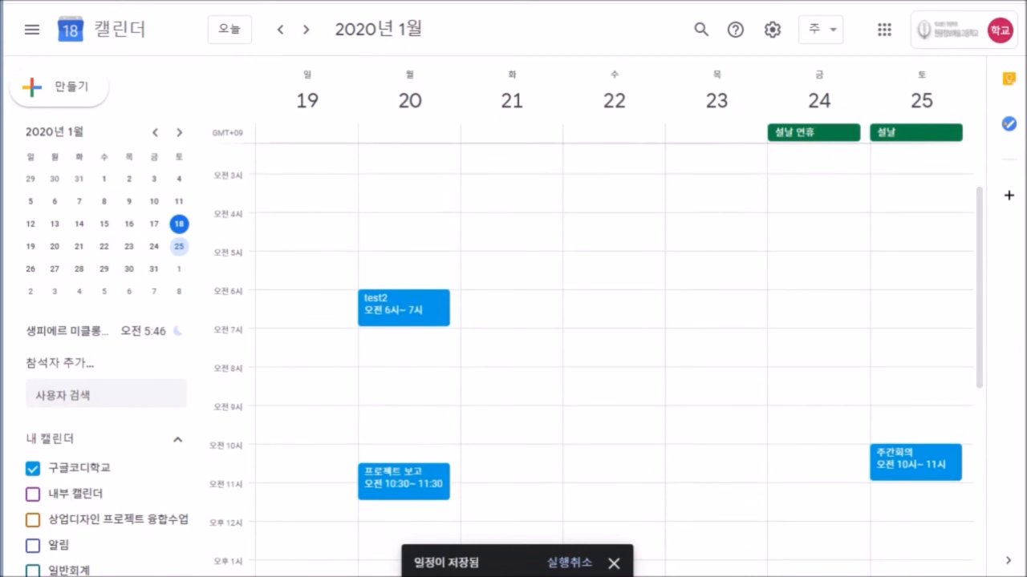
click(306, 29)
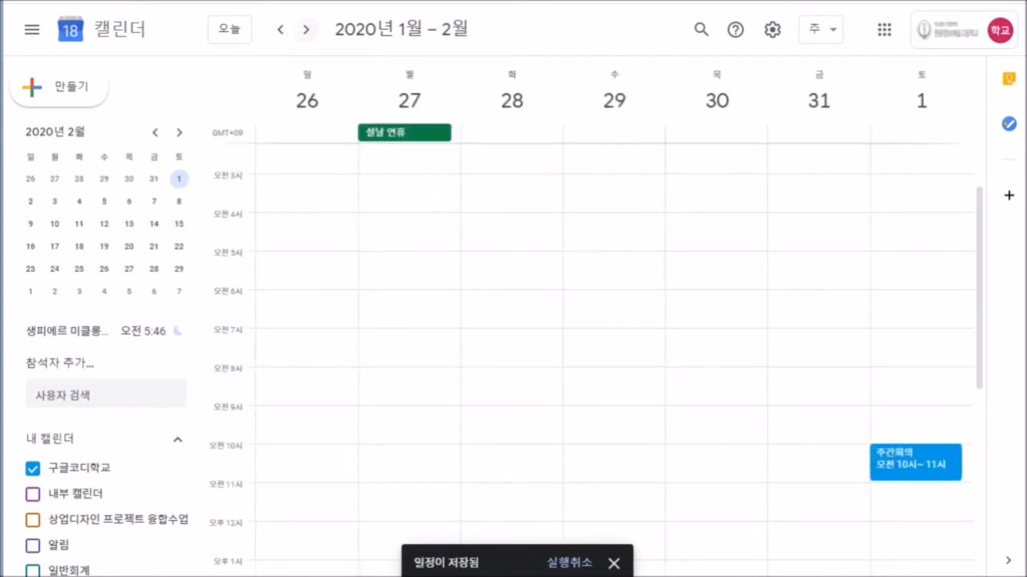
click(306, 29)
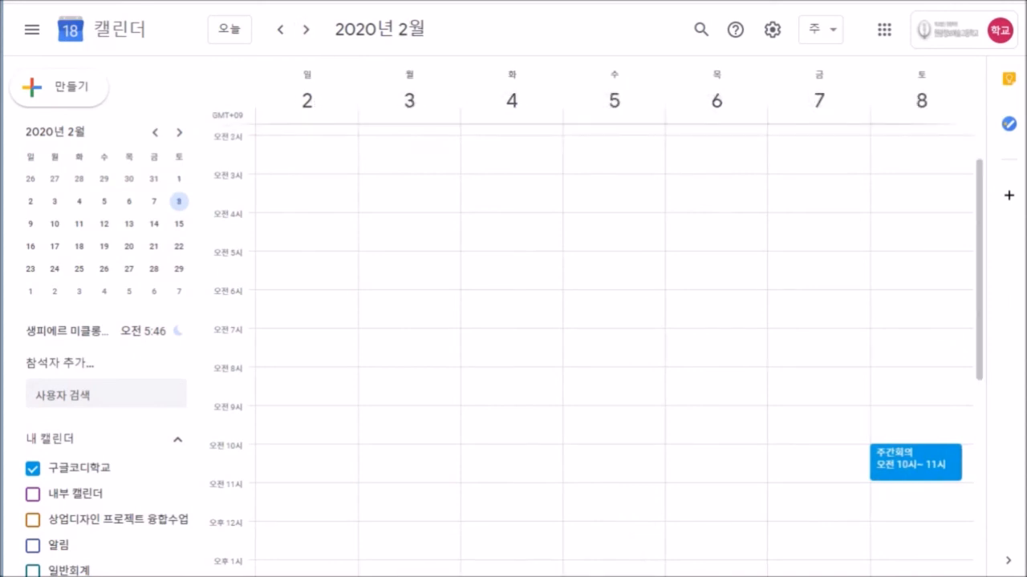
click(915, 463)
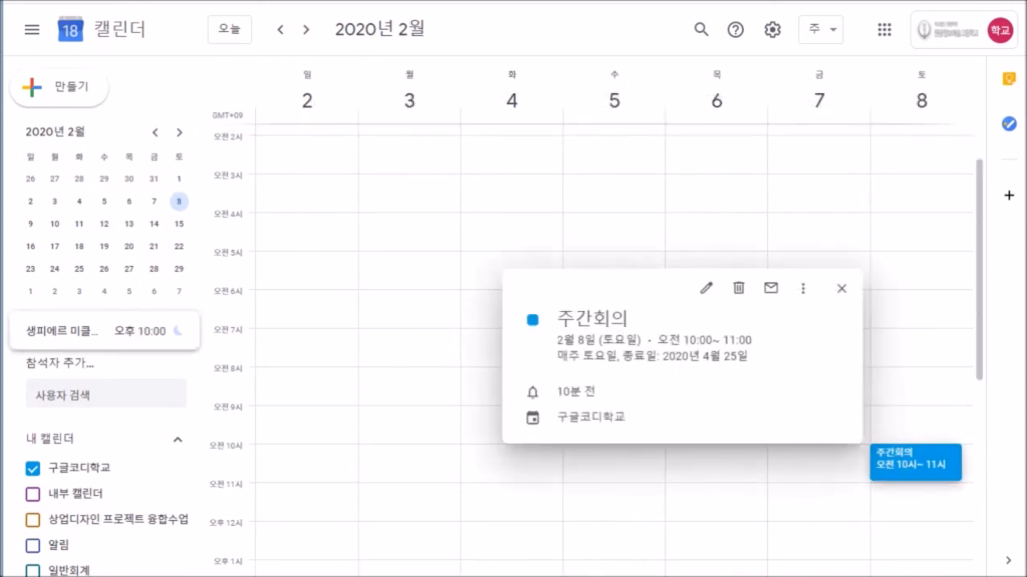
click(706, 289)
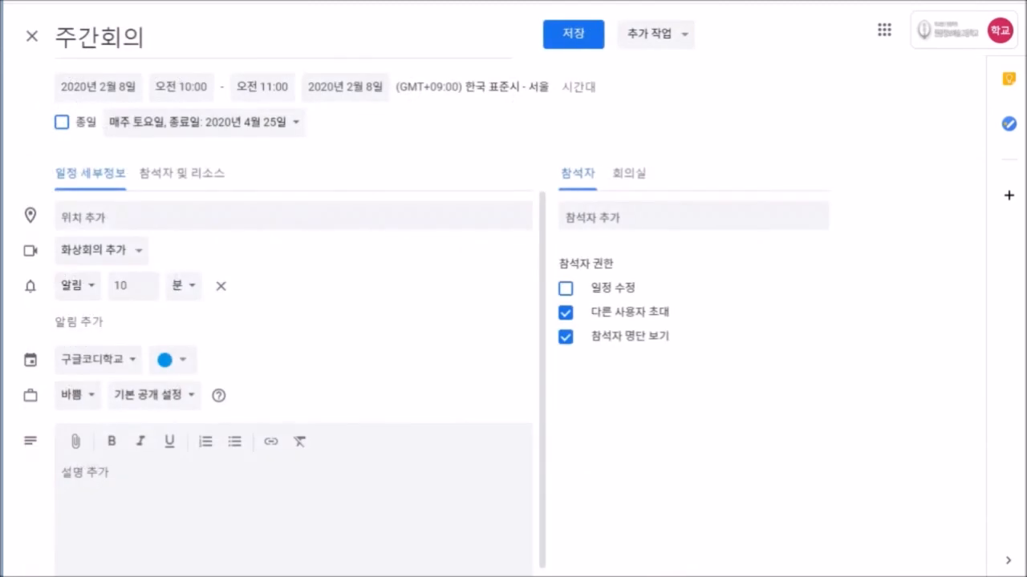
Add Monday to 주간회의's custom repeat, save for all occurrences, then begin a new event.
click(203, 122)
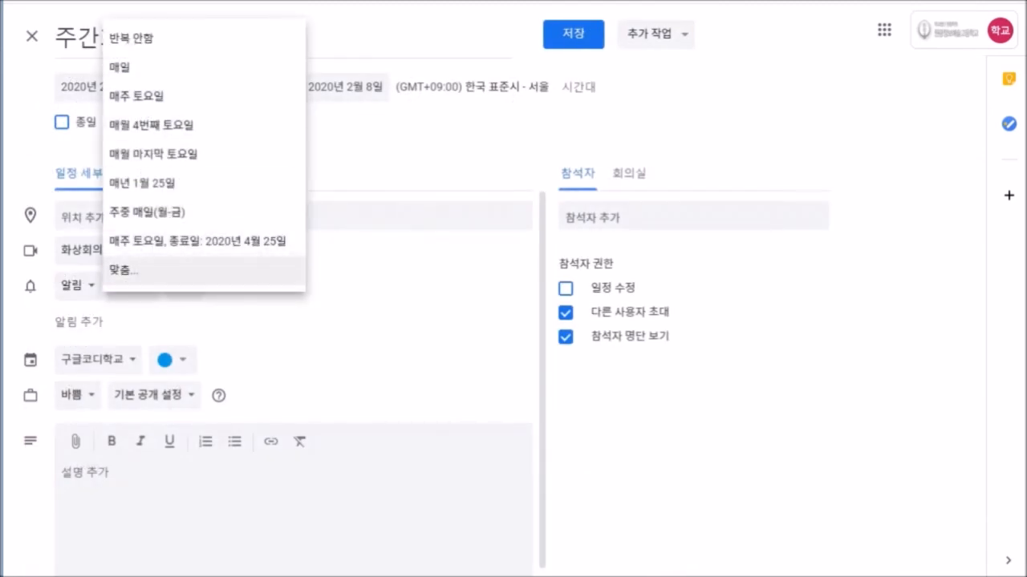
click(119, 268)
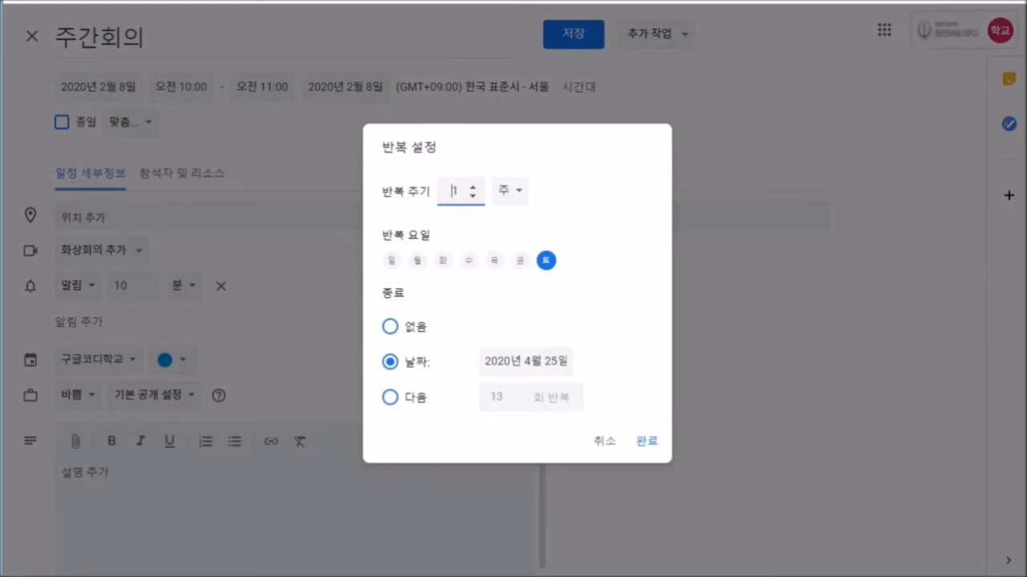
click(417, 261)
click(647, 441)
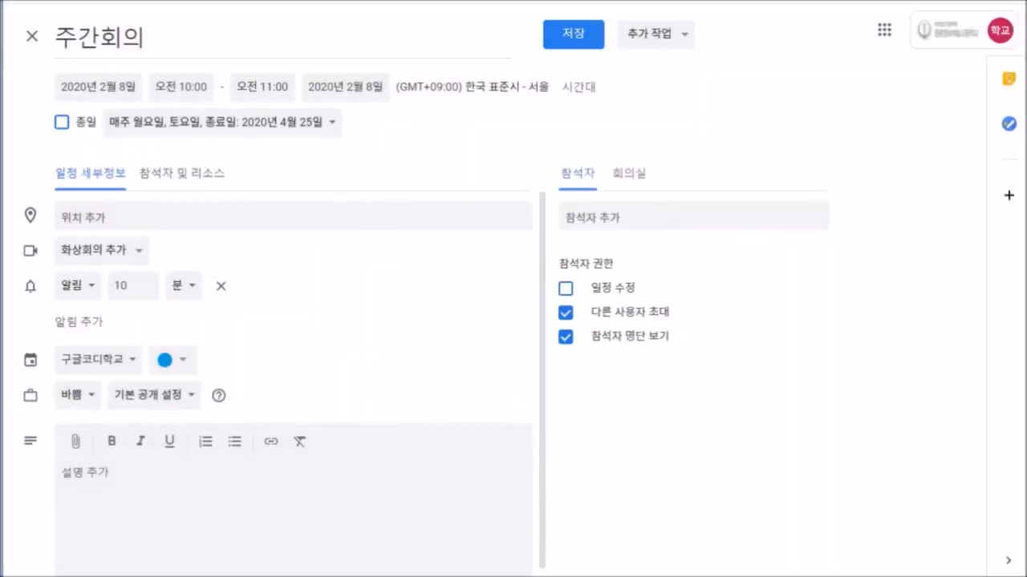
click(573, 34)
click(416, 297)
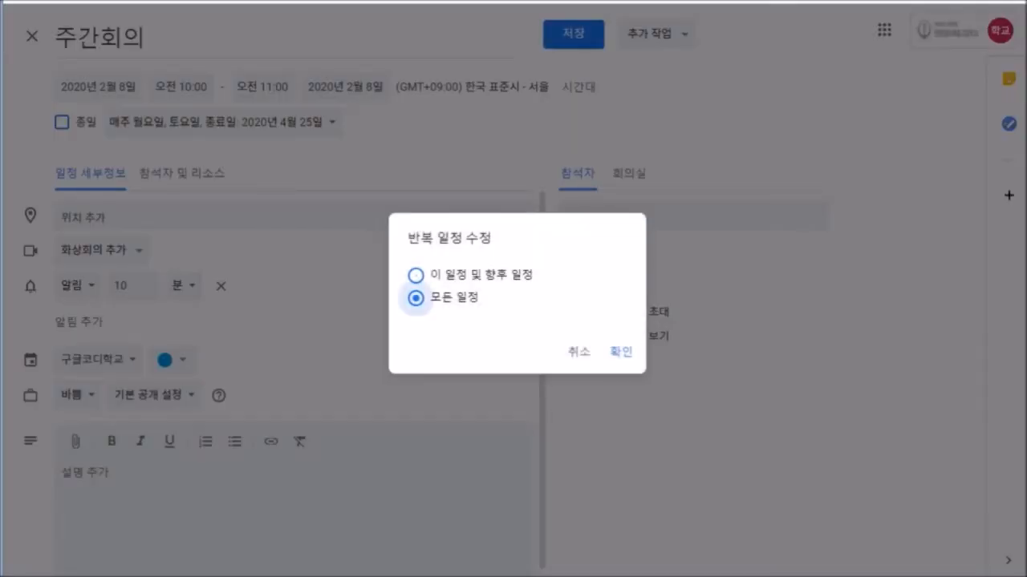
click(621, 351)
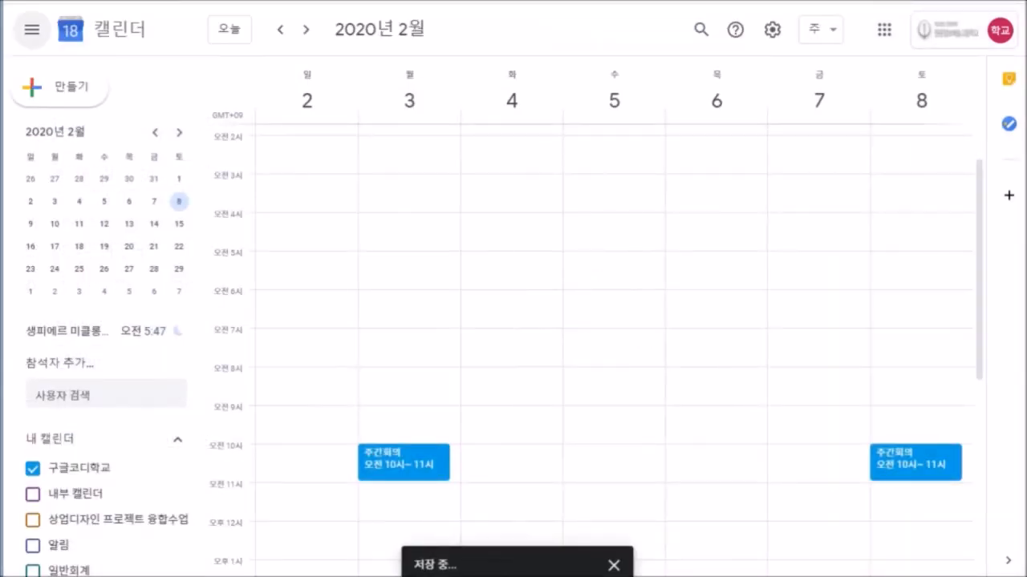
click(60, 87)
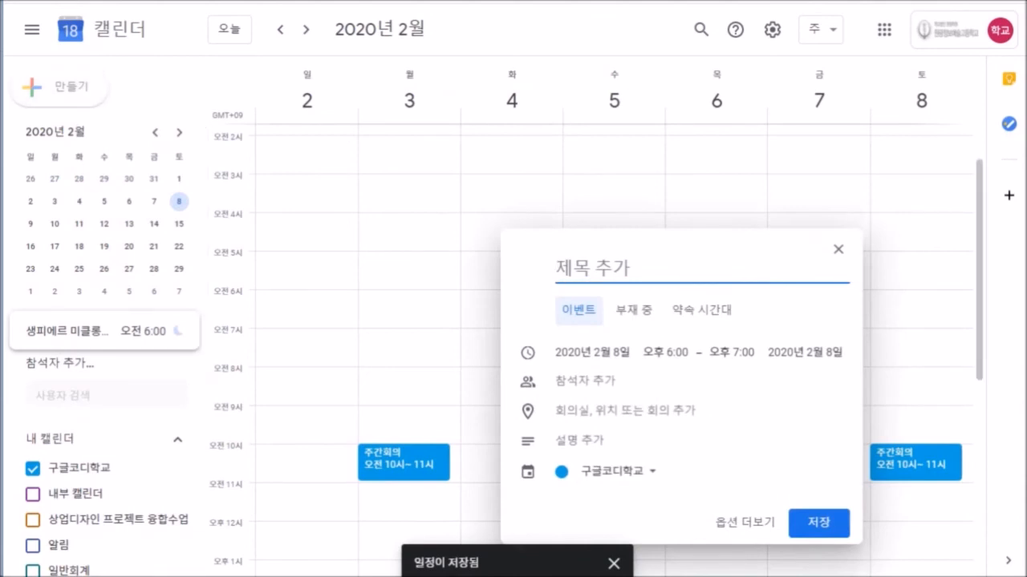
Discard the untitled drafts unsaved and begin a fresh entry for February 8, 6–7 PM.
key(Escape)
key(c)
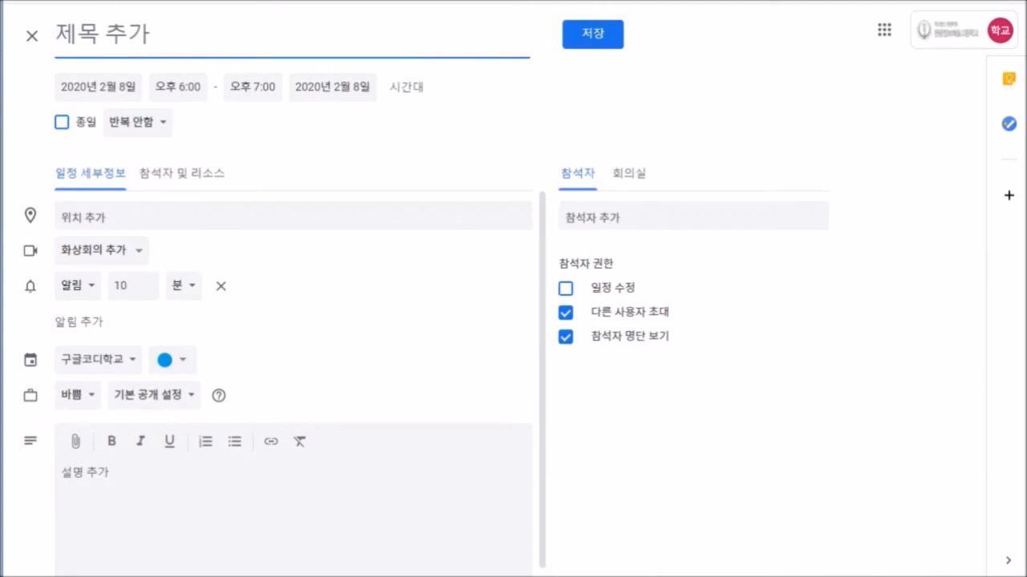
click(32, 36)
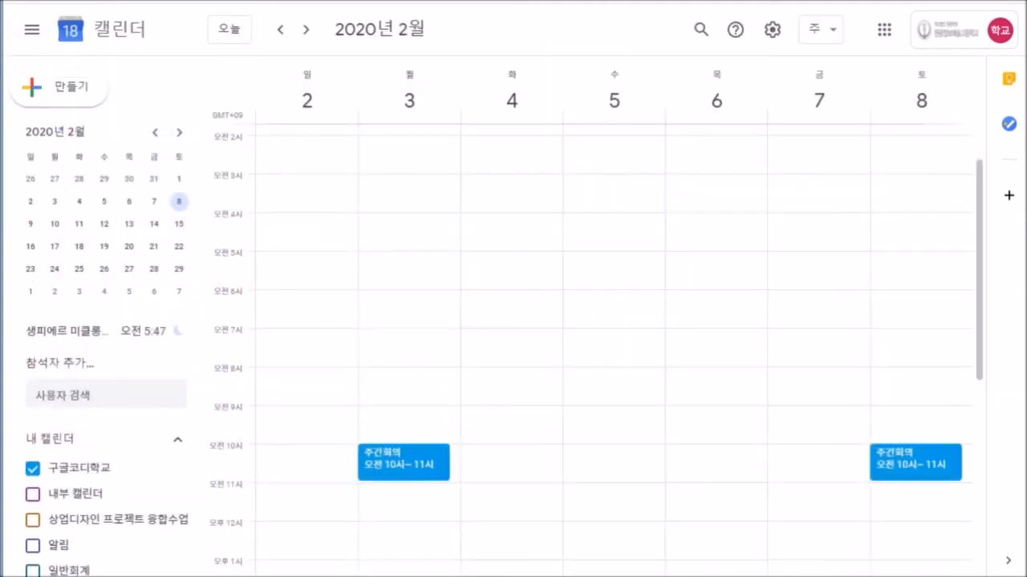
click(611, 263)
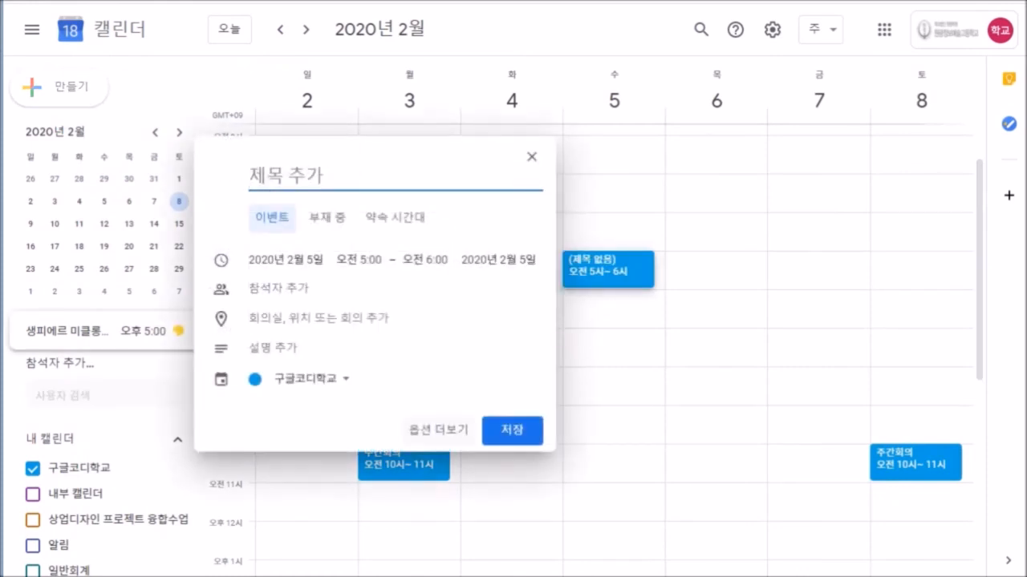
click(439, 430)
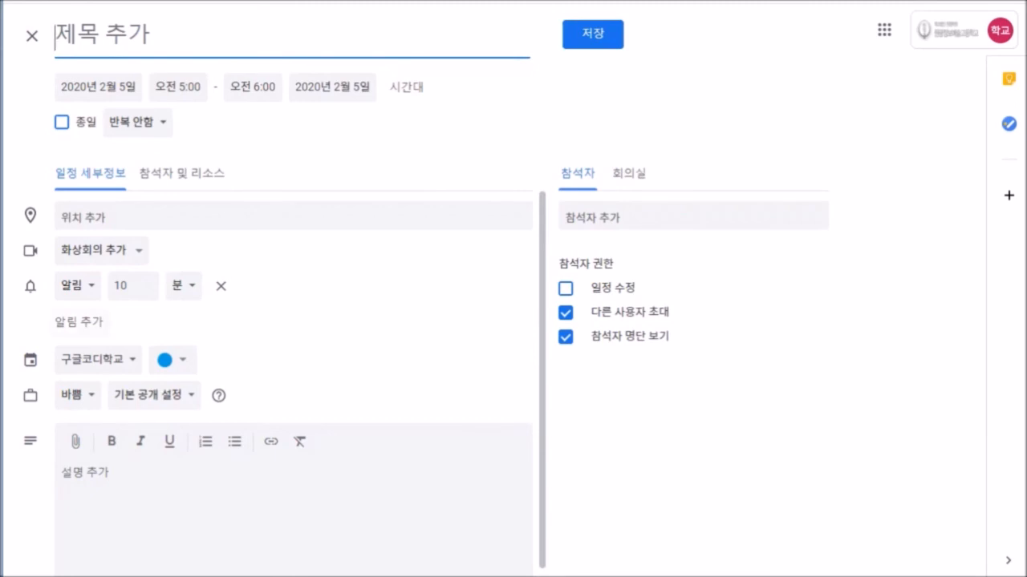
click(32, 35)
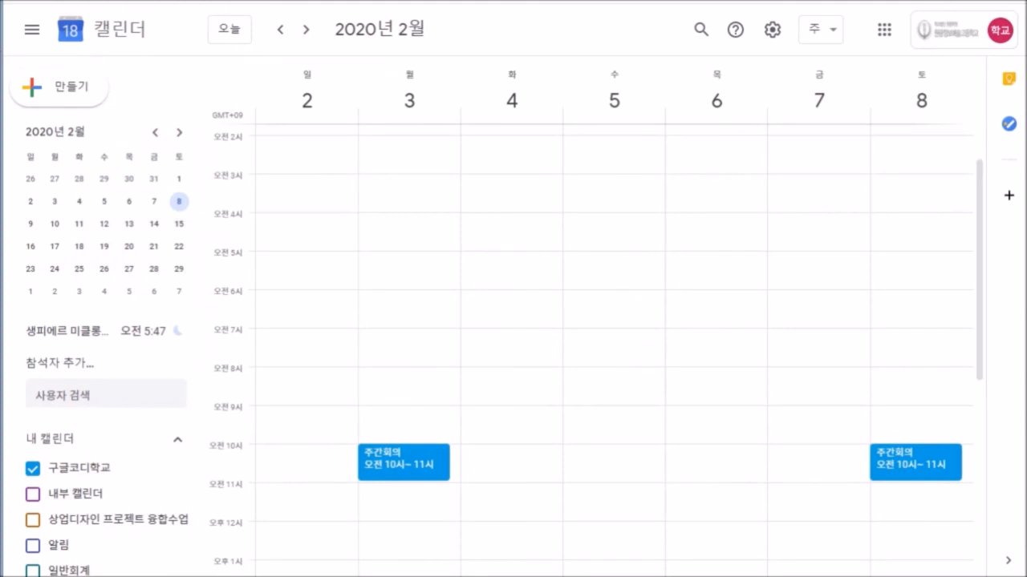
click(59, 87)
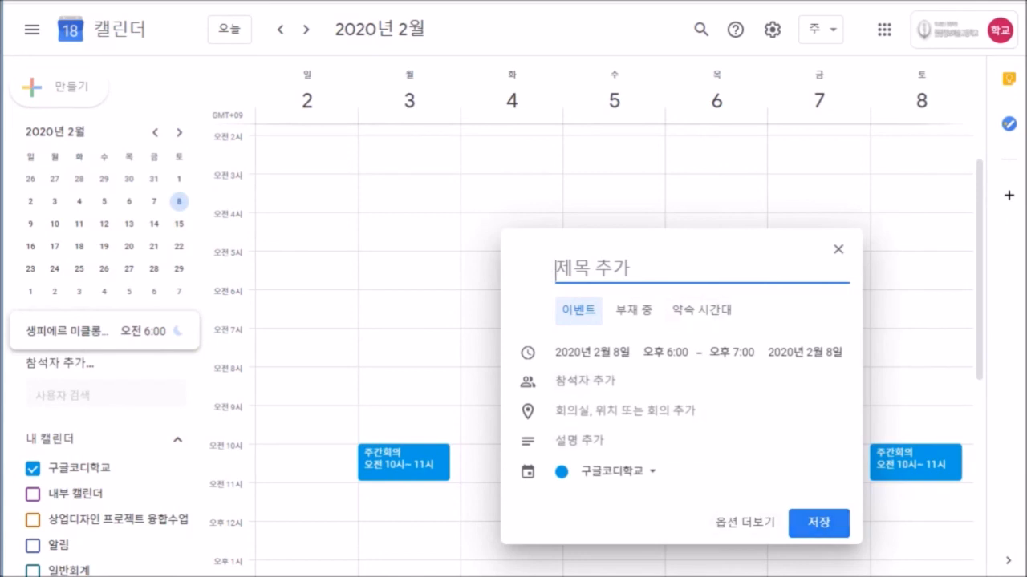
Show the reminders calendar and add a 약먹기 reminder at 6 PM repeating daily.
click(33, 546)
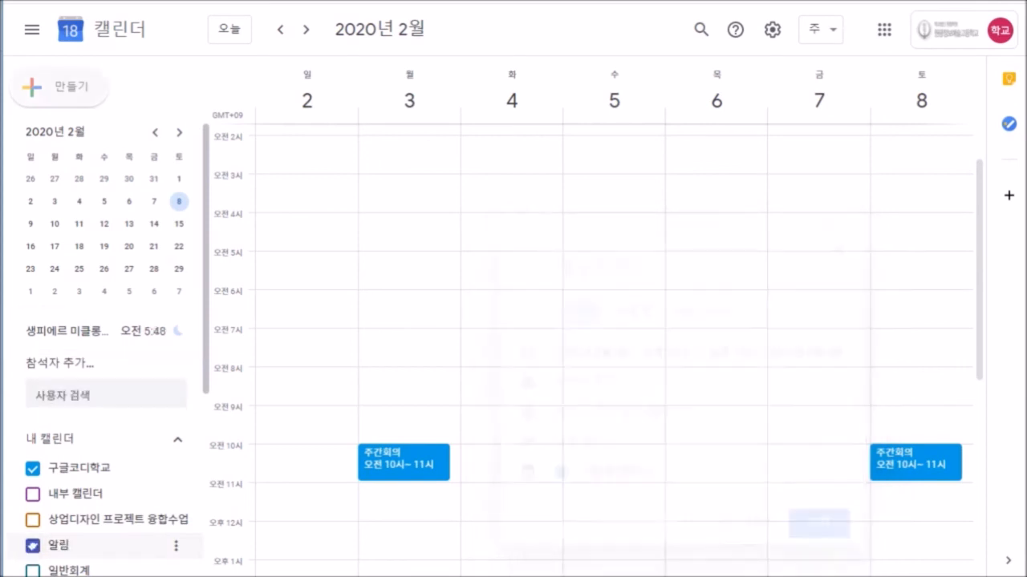
click(65, 88)
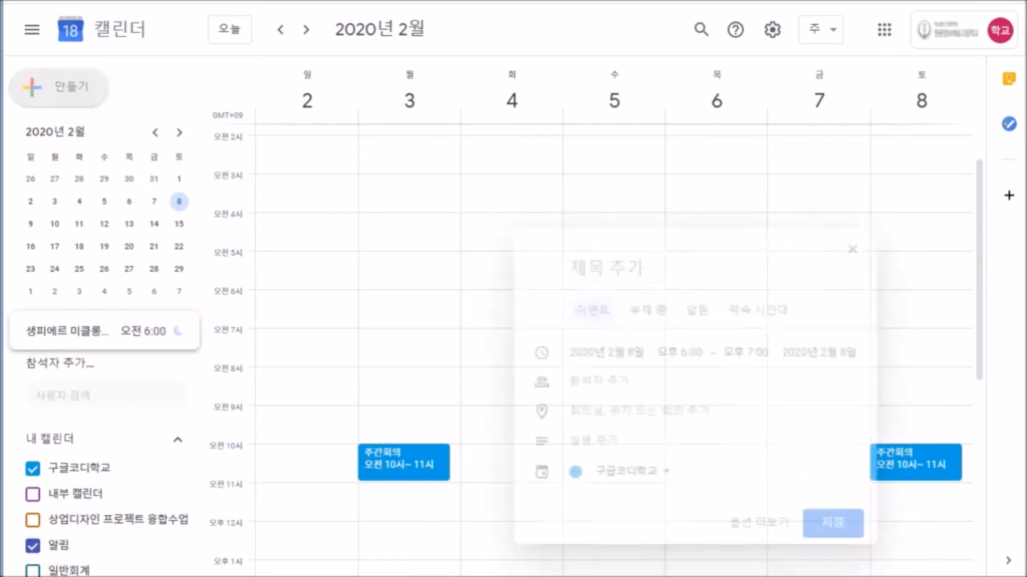
click(684, 310)
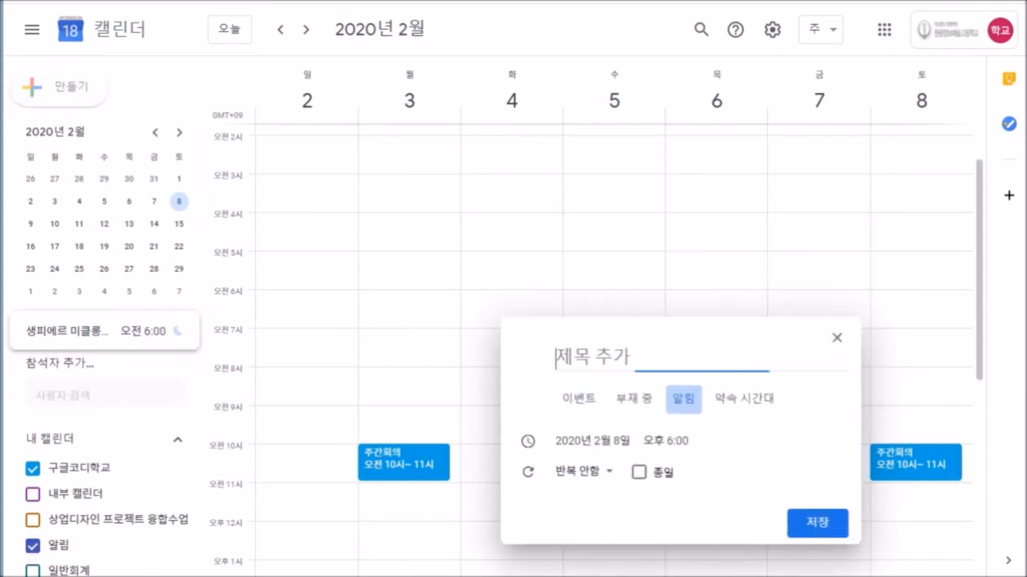
text(애)
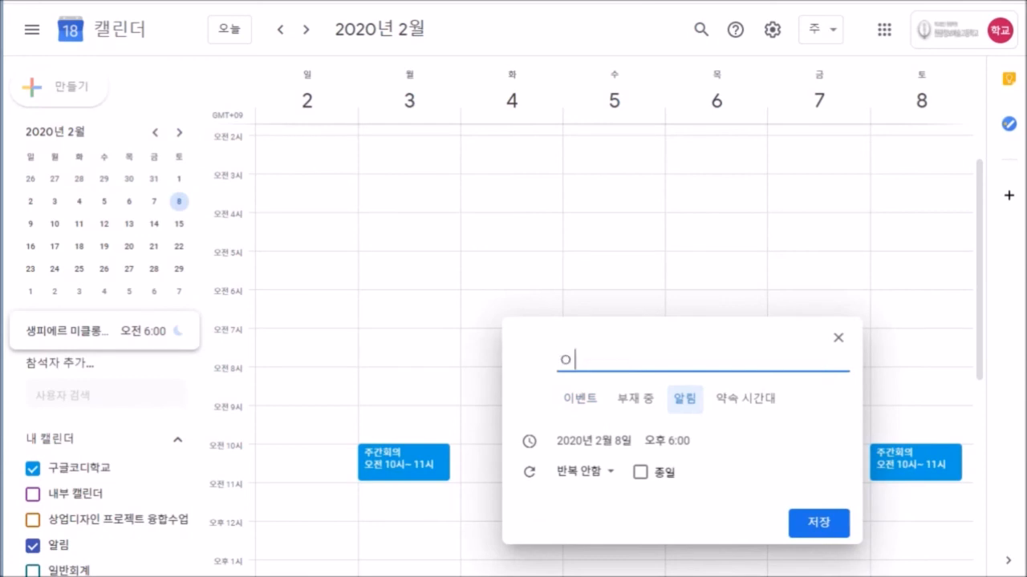
text(먹기)
click(667, 441)
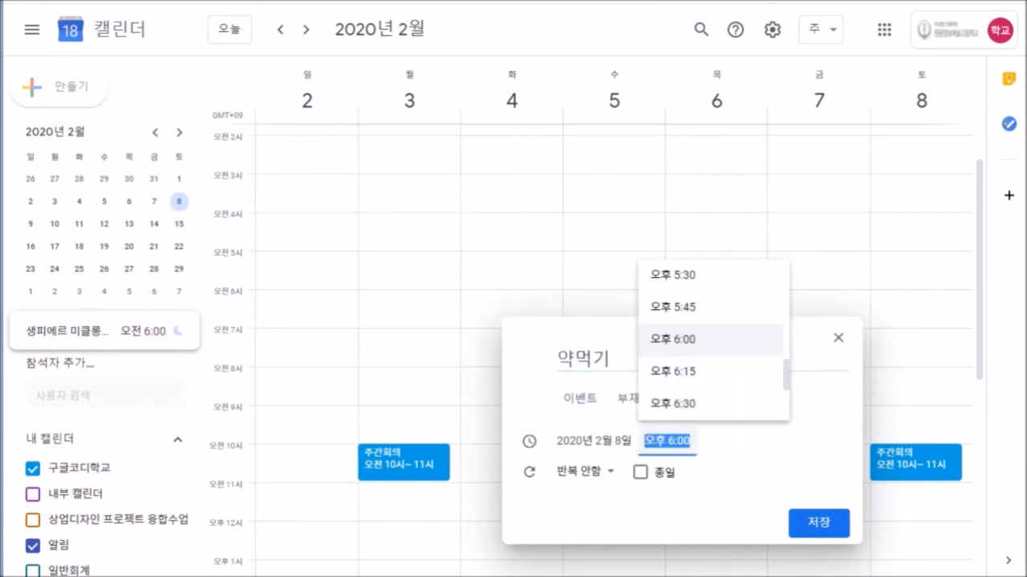
click(667, 441)
click(586, 472)
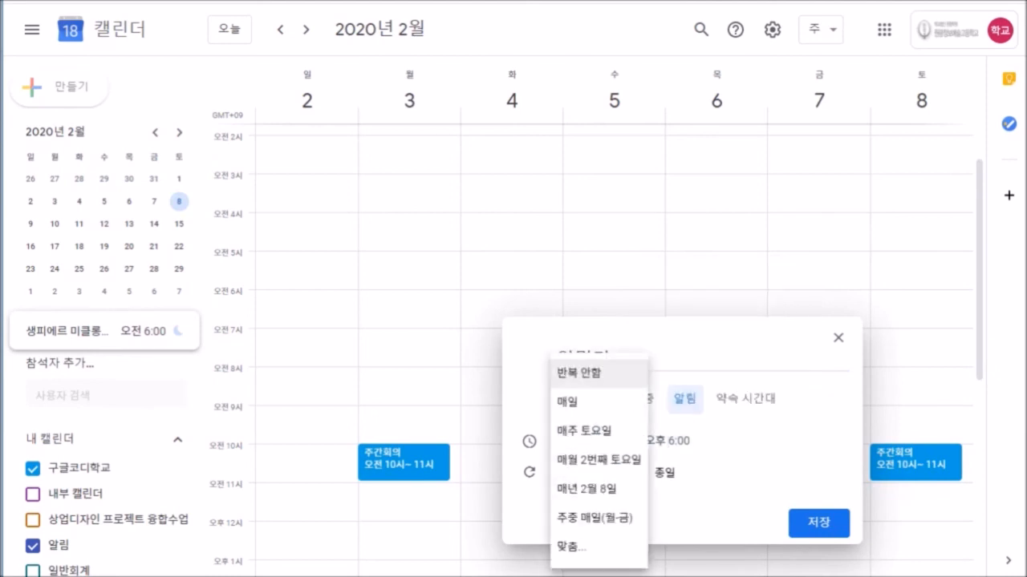
click(569, 401)
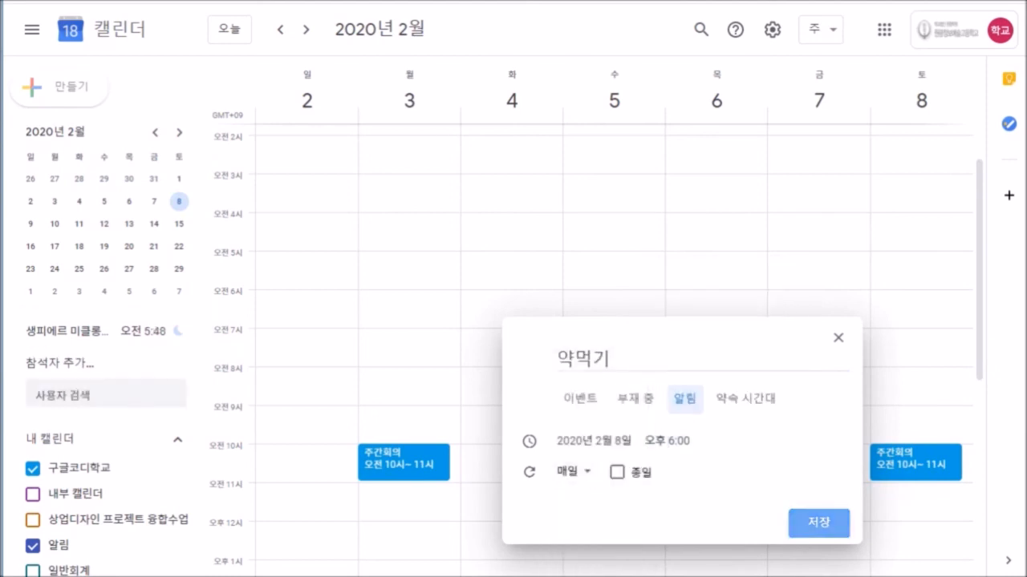
click(818, 523)
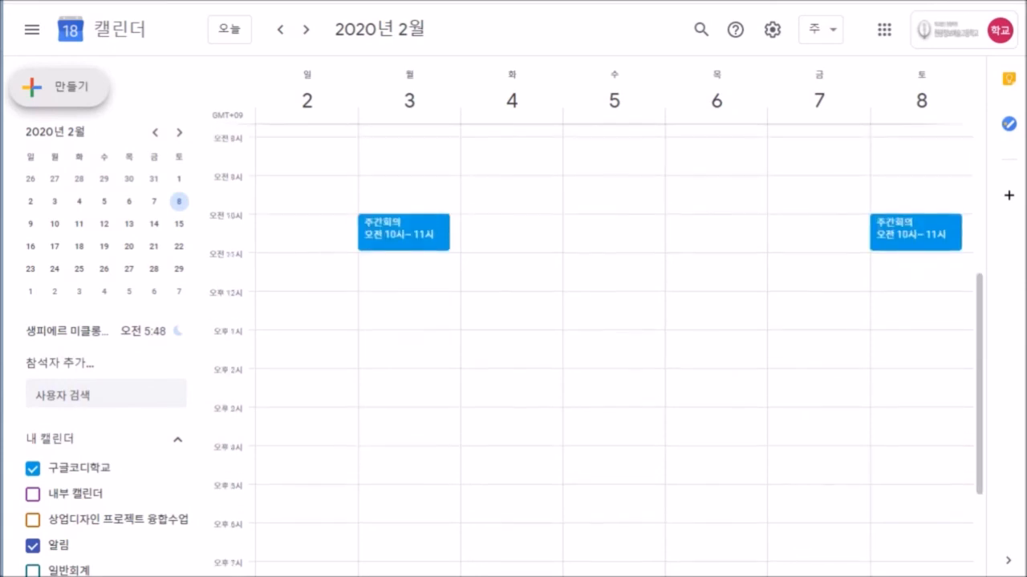
Create 회의시간 appointment slots on February 8, 6–7 PM.
click(61, 87)
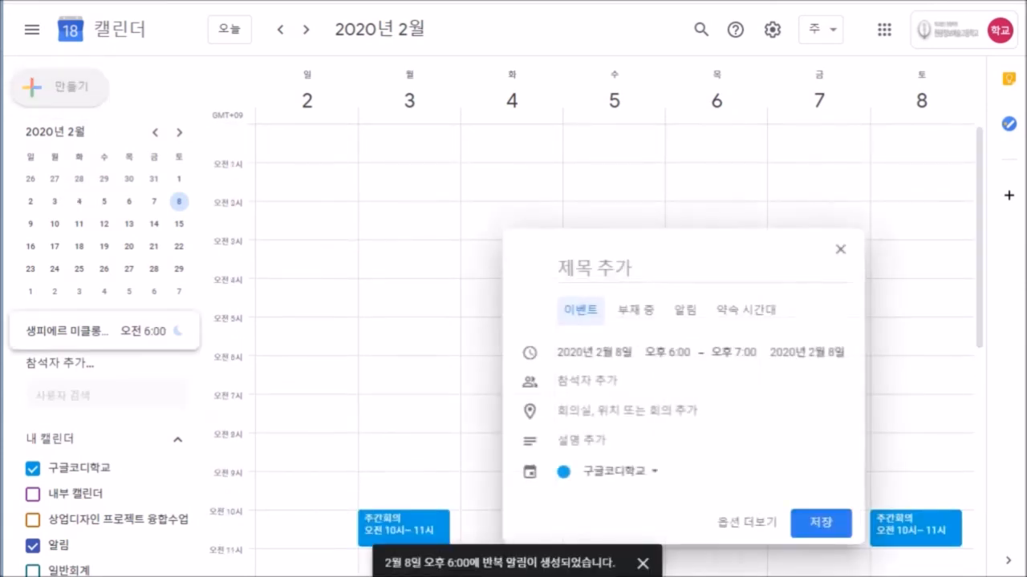
click(744, 311)
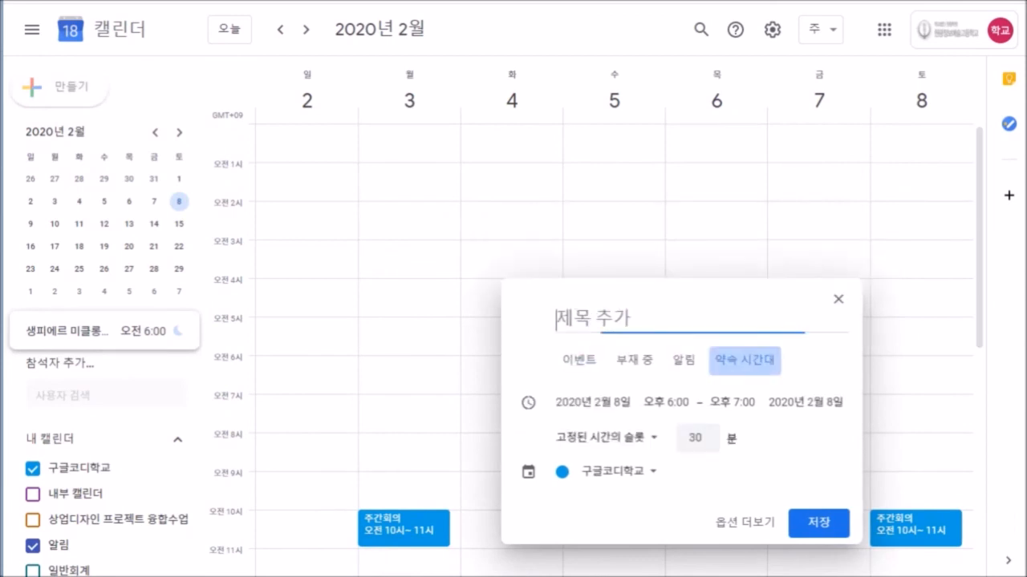
text(ㅎ)
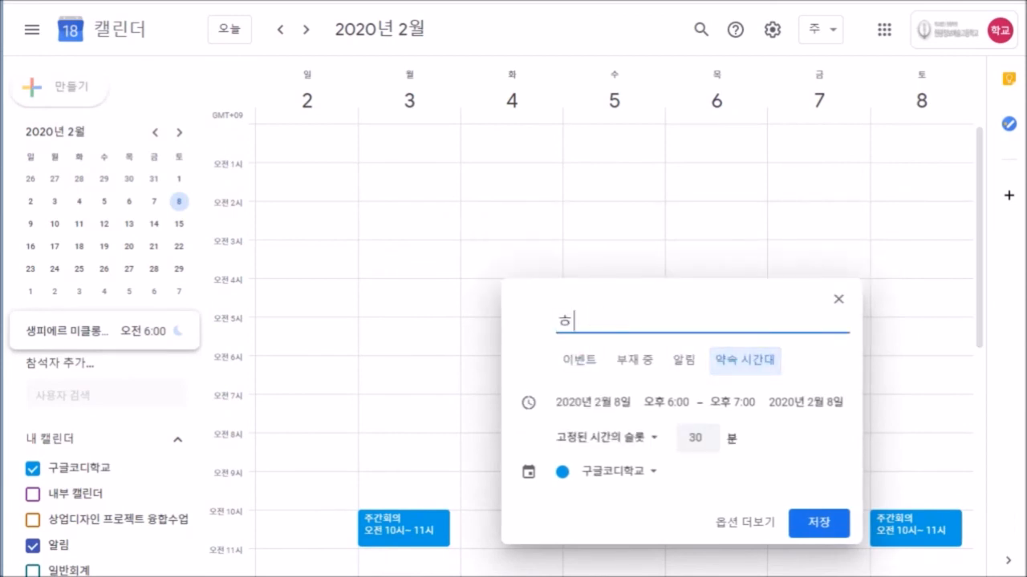
text(회의시간)
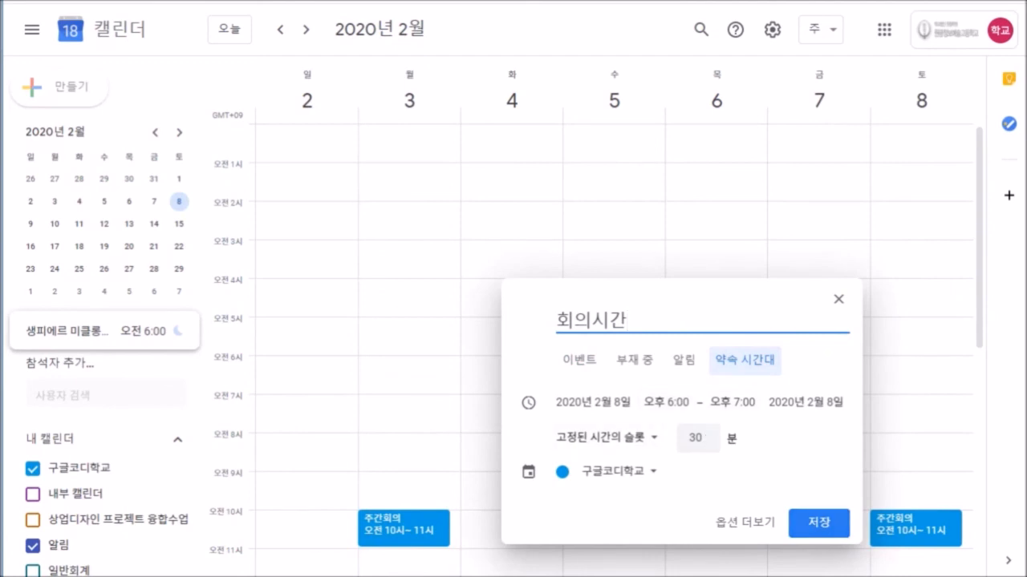
click(818, 523)
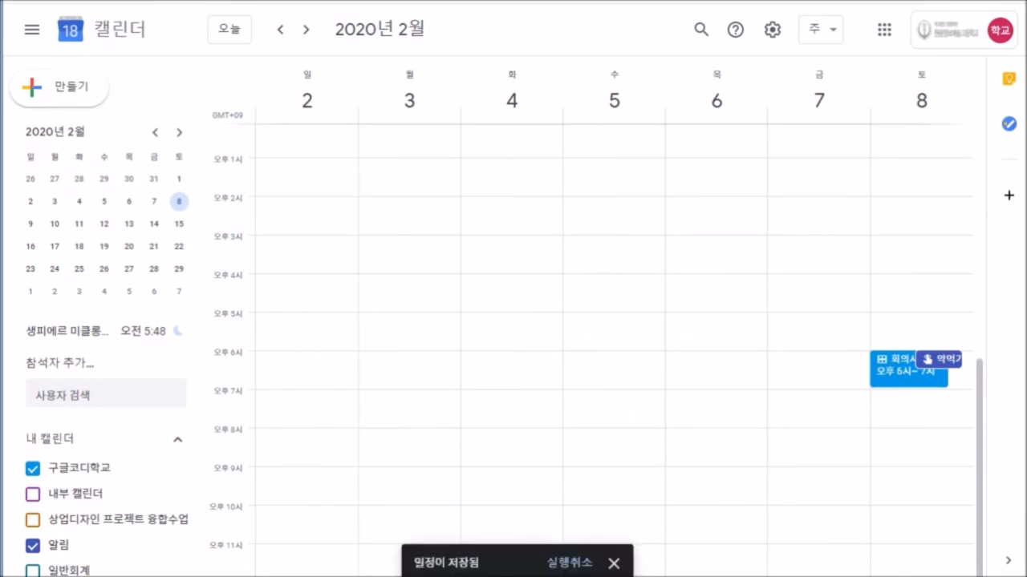
Add 회의시간 appointment slots on Tuesday, February 11, 10 AM–12 PM.
click(306, 30)
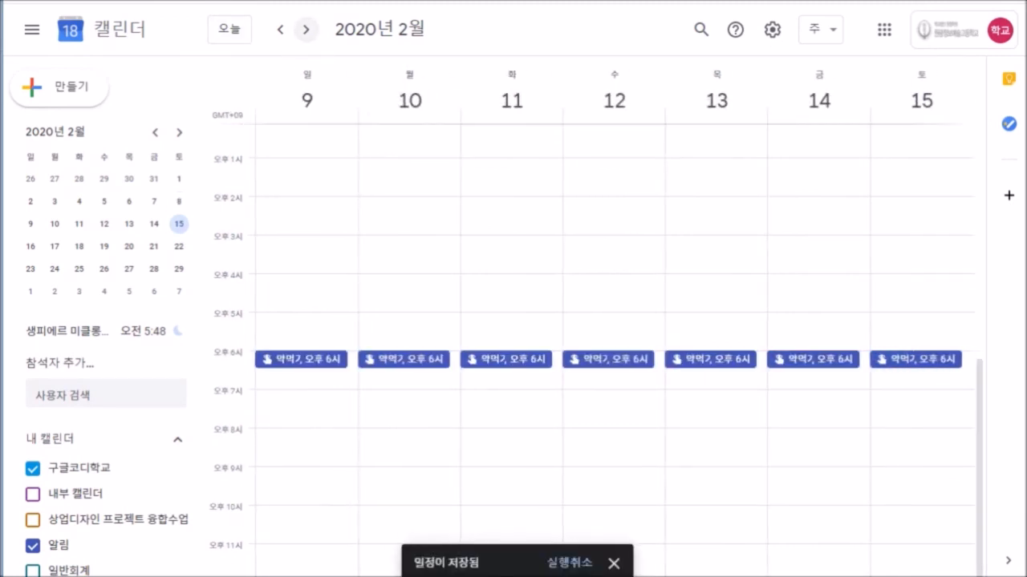
scroll(614, 353, up, 5)
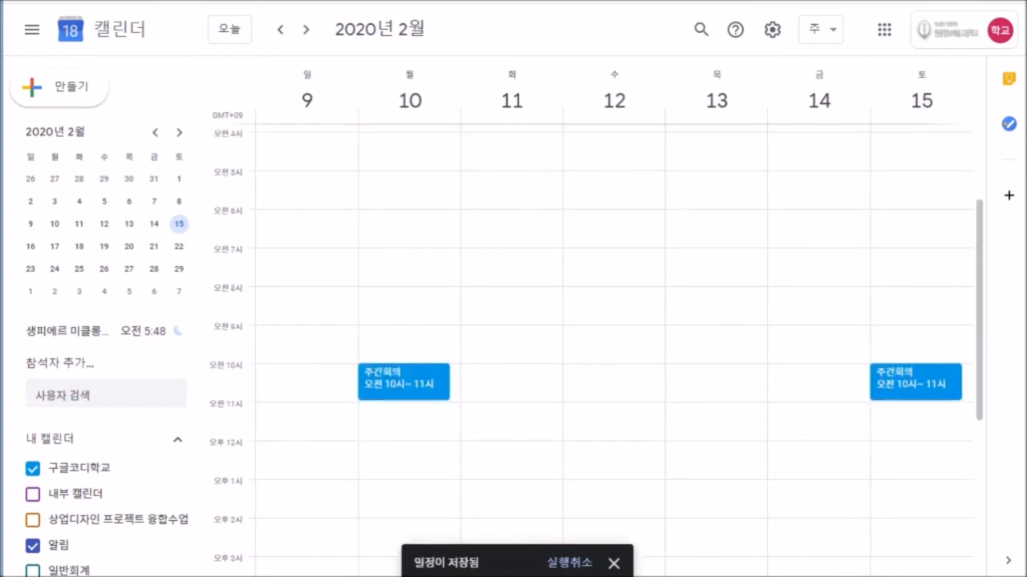
scroll(615, 353, up, 1)
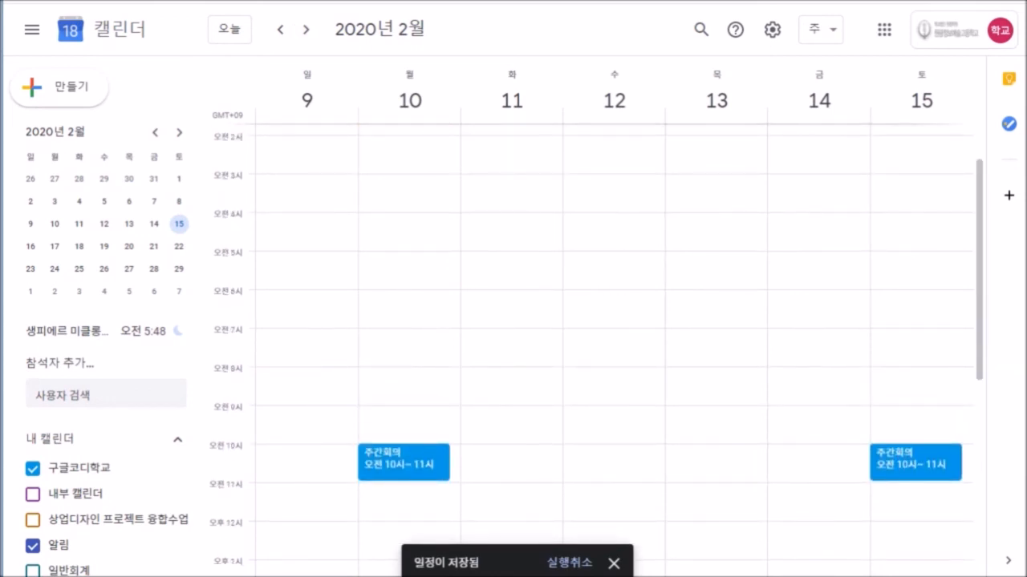
scroll(615, 353, down, 2)
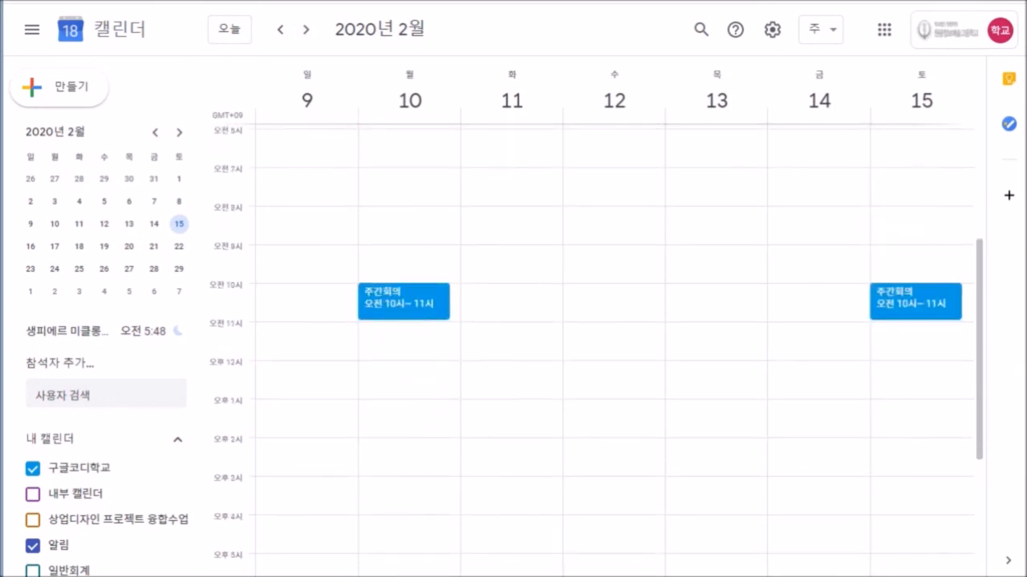
drag(512, 288, 512, 356)
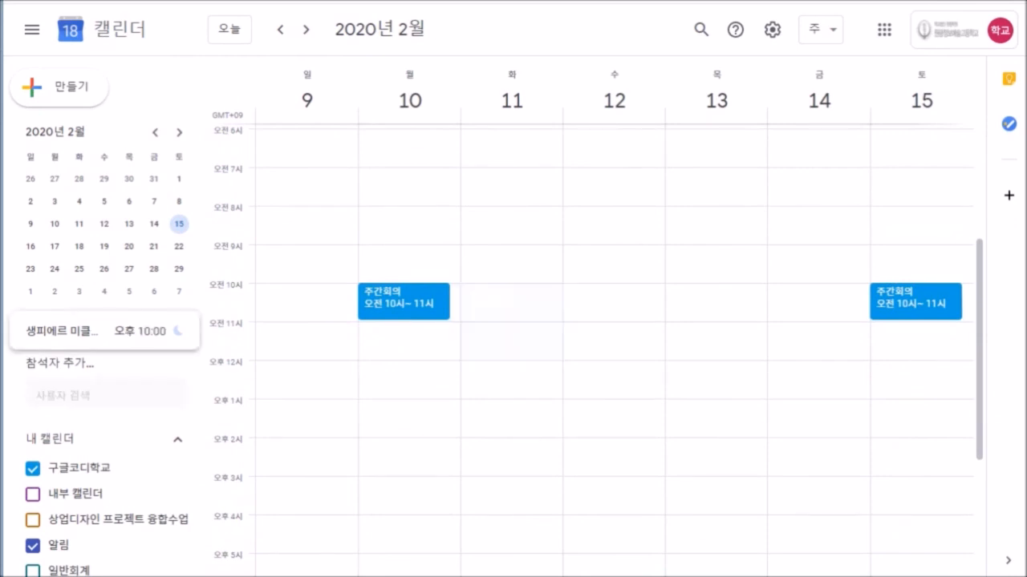
click(309, 217)
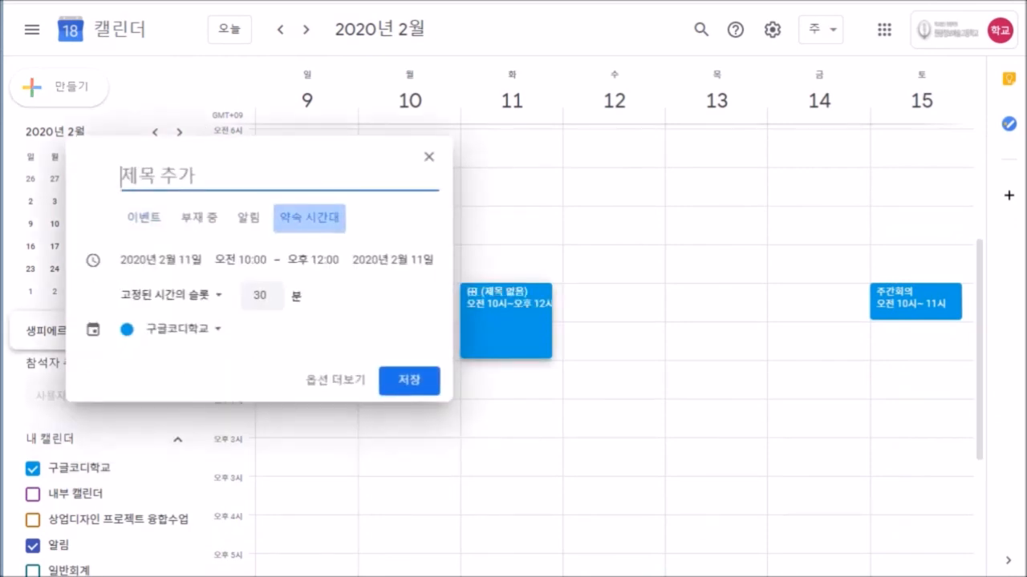
text(호의시간)
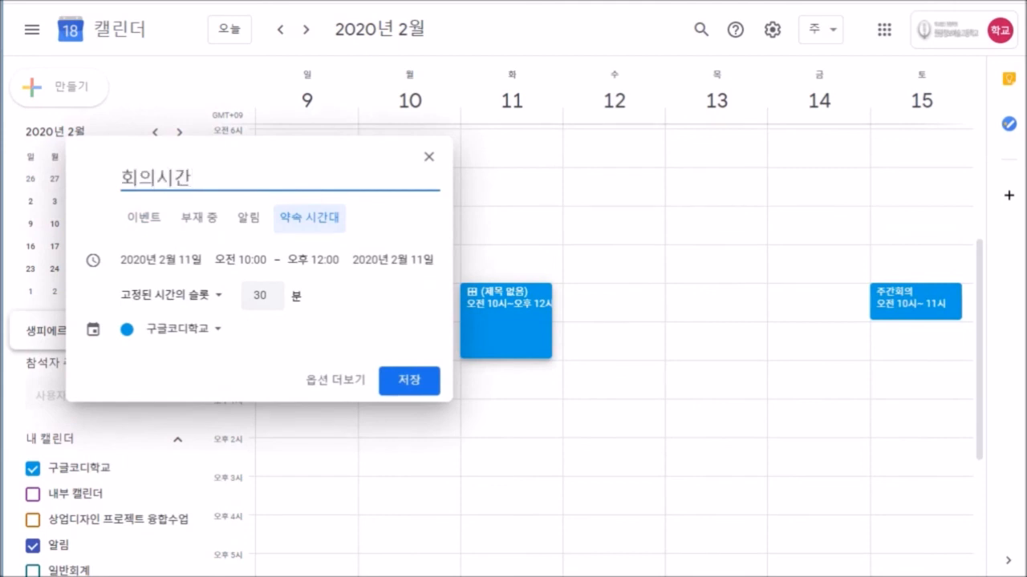
click(409, 381)
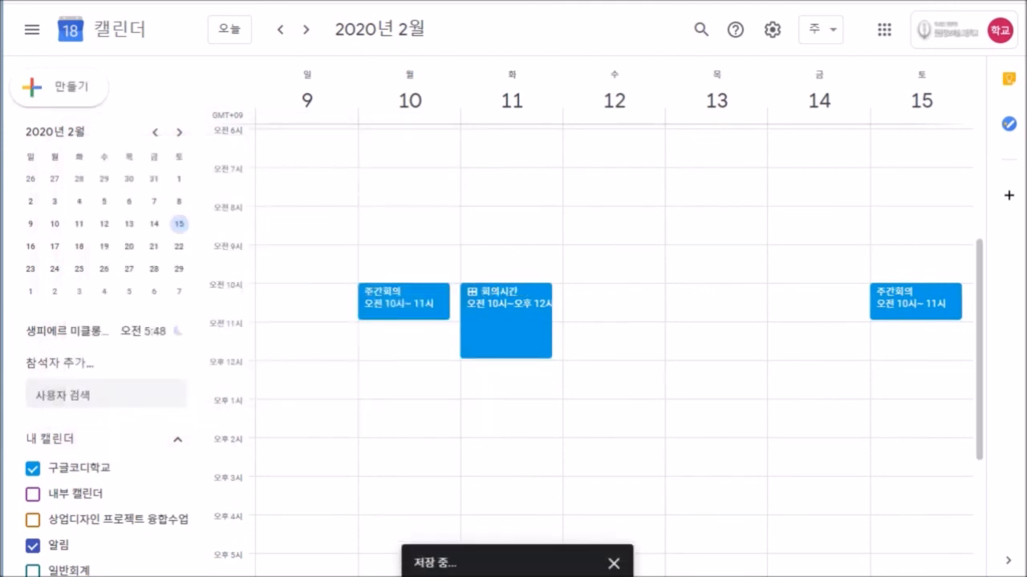
Edit the February 10 주간회의 and write the notes 회의록 / 회의내용을 참고하세요.
click(404, 303)
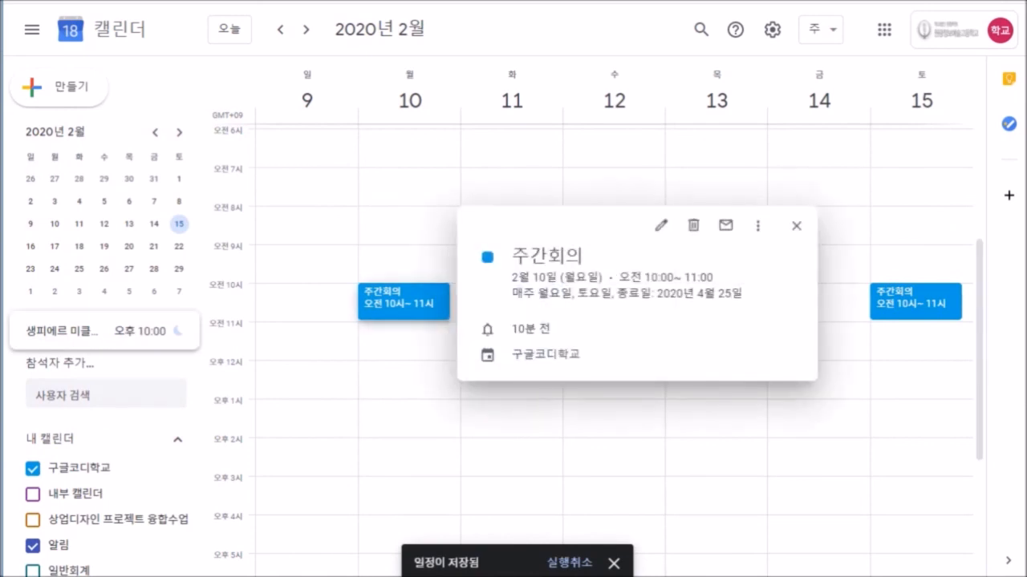
click(661, 226)
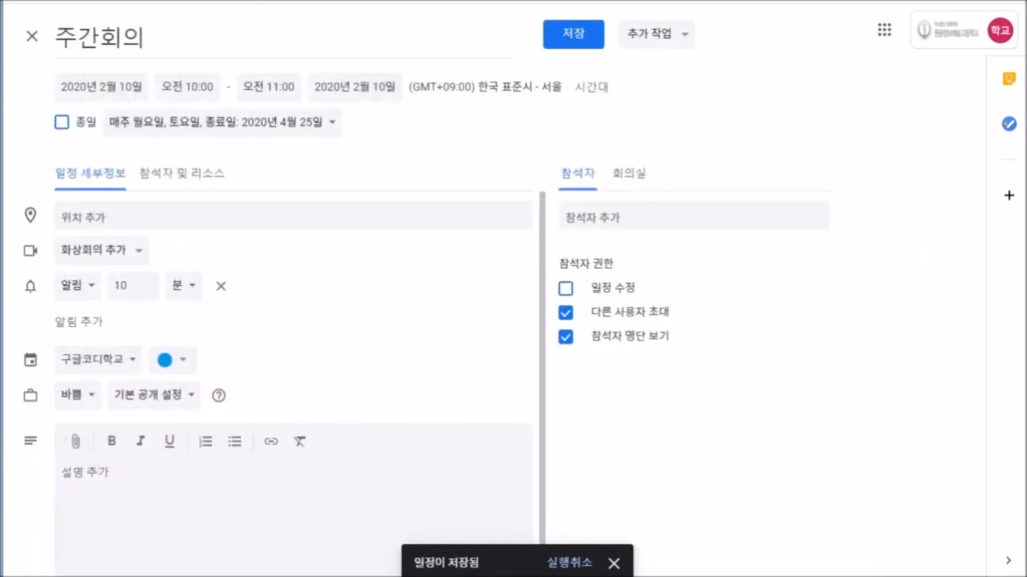
text(회월)
text(록)
key(Return)
text(회으ㄴ)
text(의내용)
text(을 참고하세요)
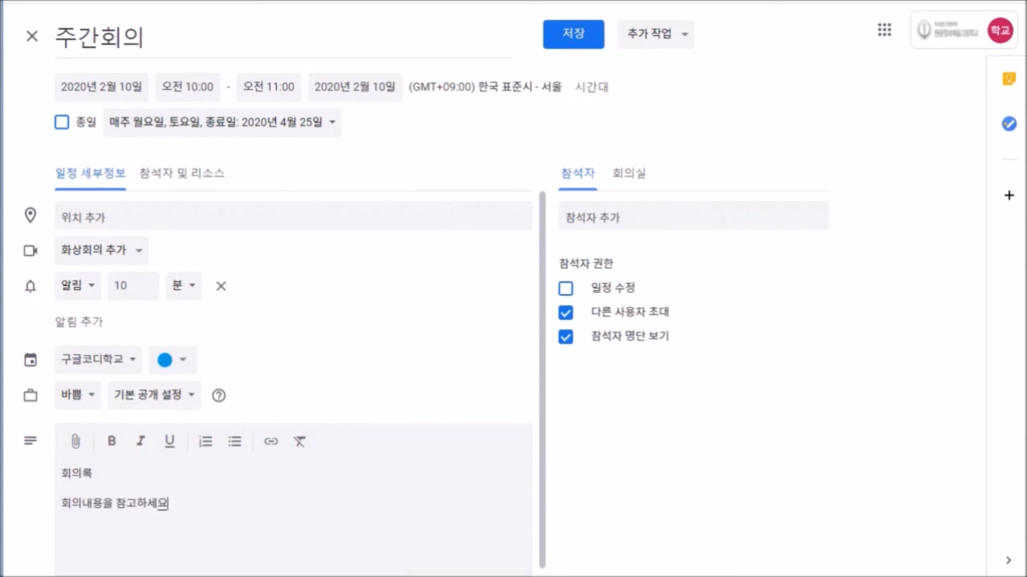
Book the 소회의실 meeting room for the meeting.
click(629, 174)
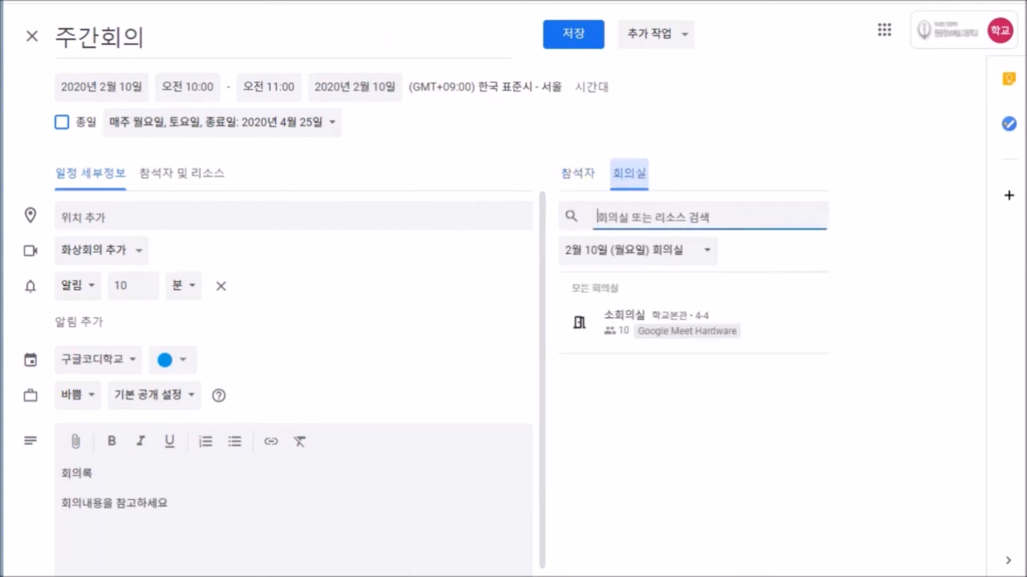
click(673, 323)
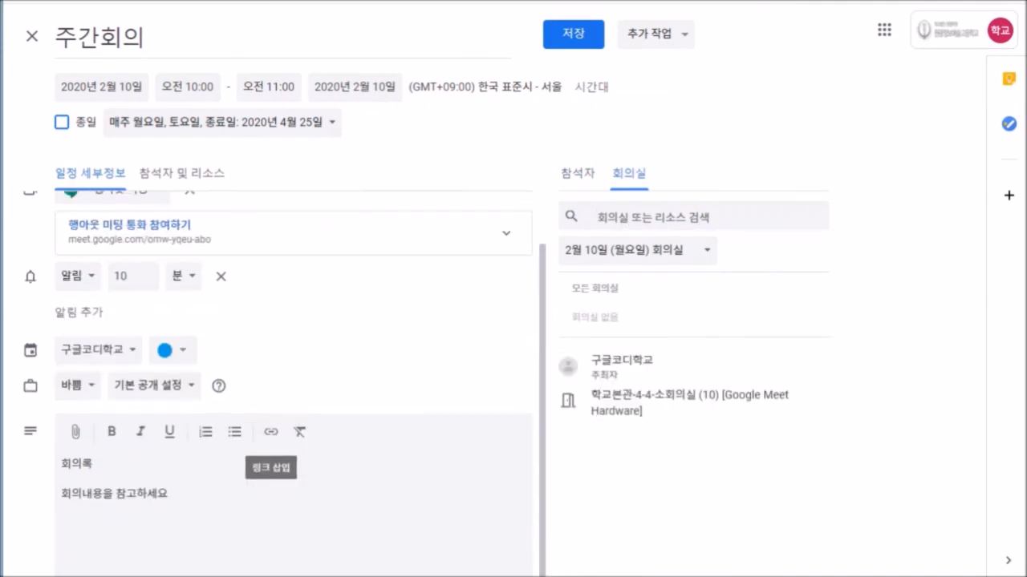
scroll(271, 473, down, 1)
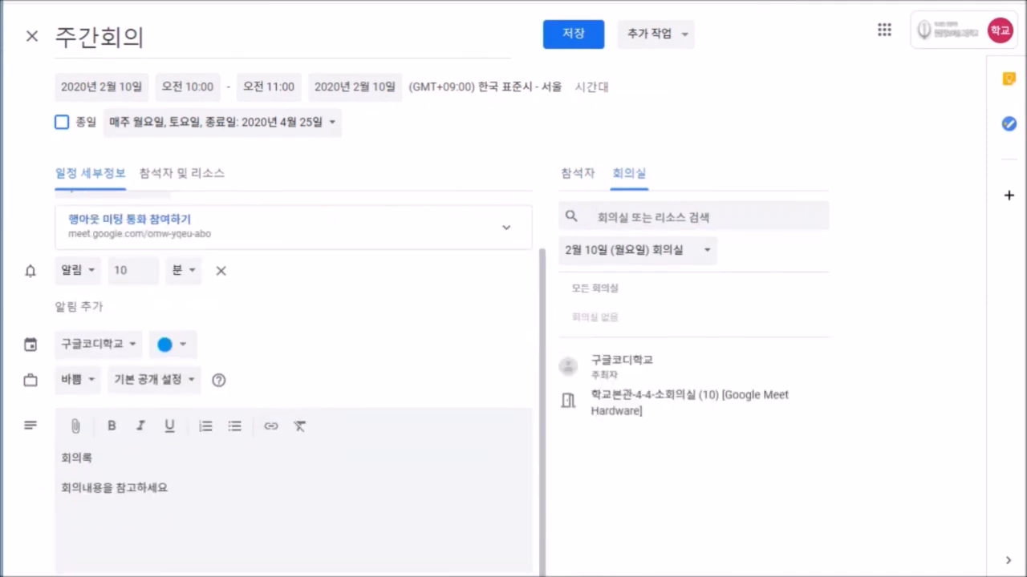
Attach FAQ, change the notes to '회의록을 추가합니다.', and save only the February 10 occurrence.
click(76, 426)
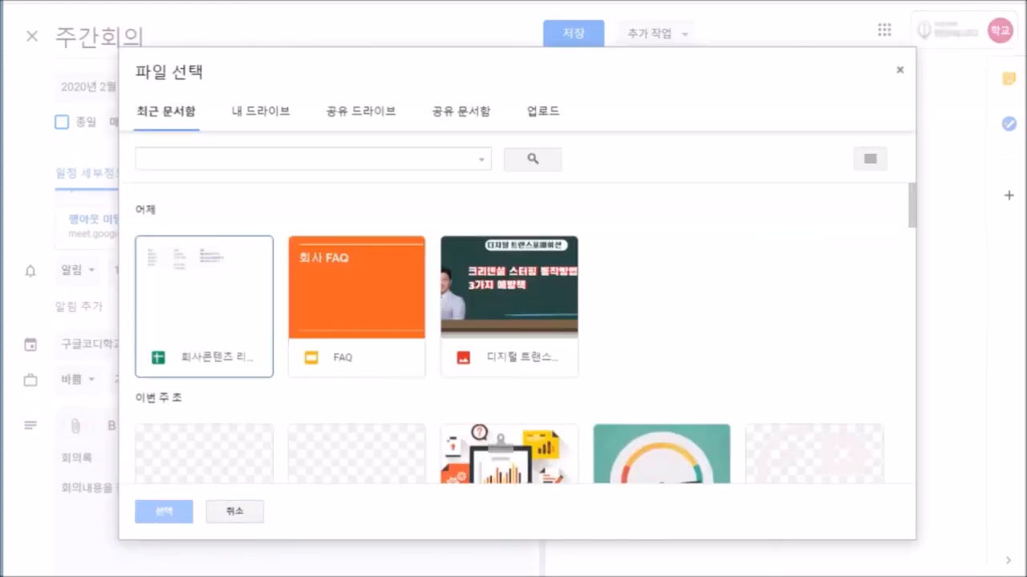
double_click(356, 306)
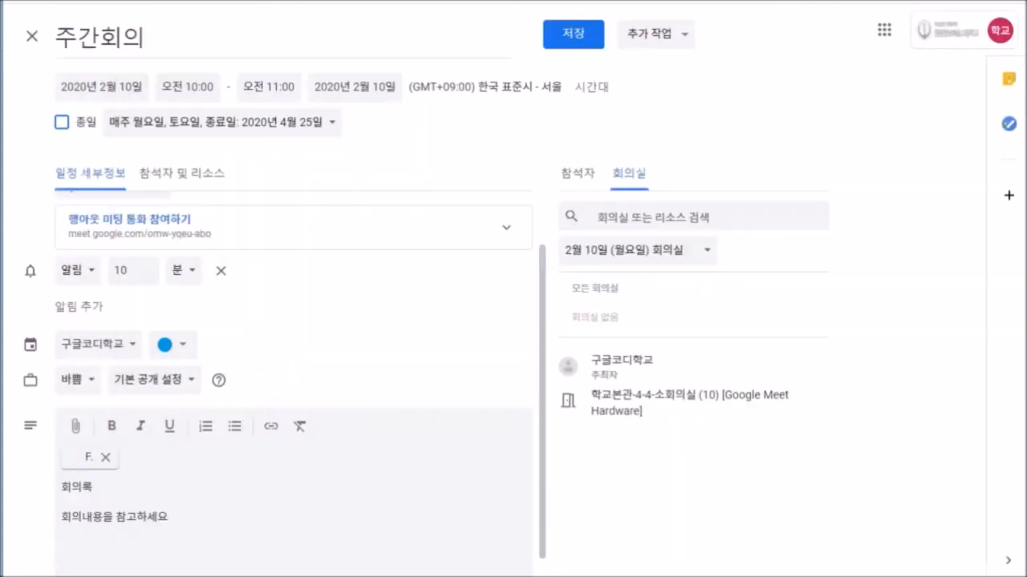
scroll(293, 383, down, 1)
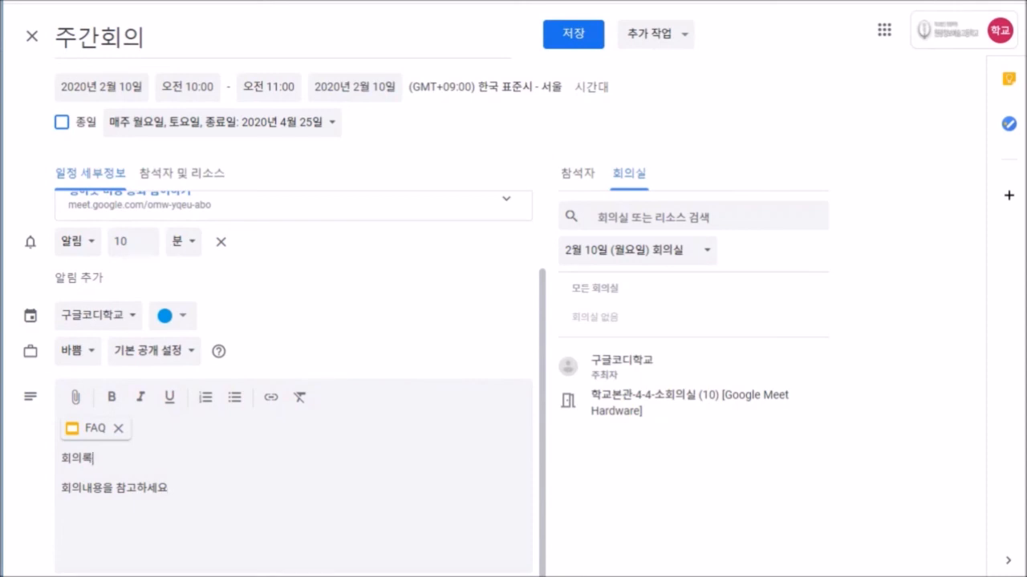
text(을 추가합니다.)
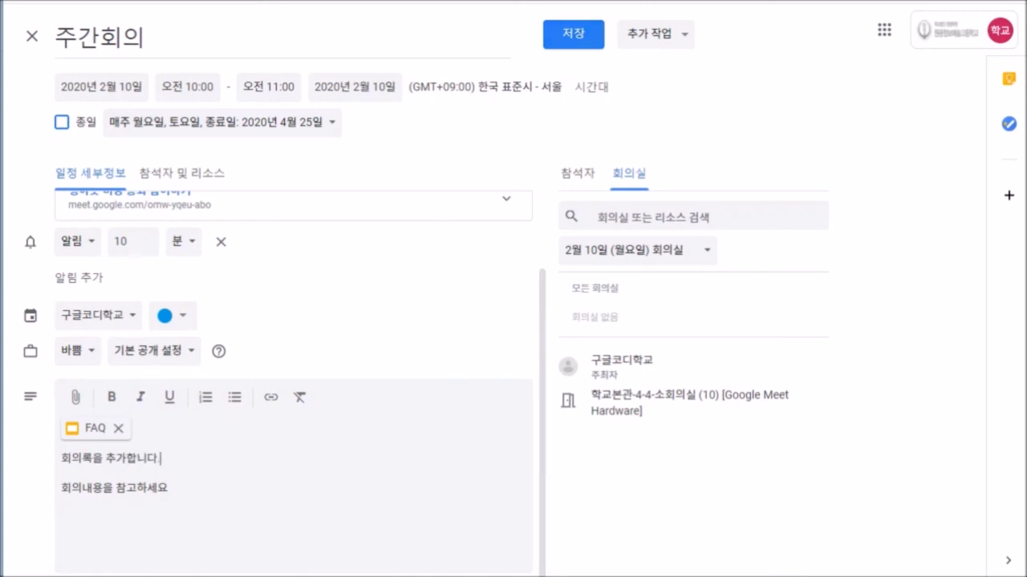
click(574, 34)
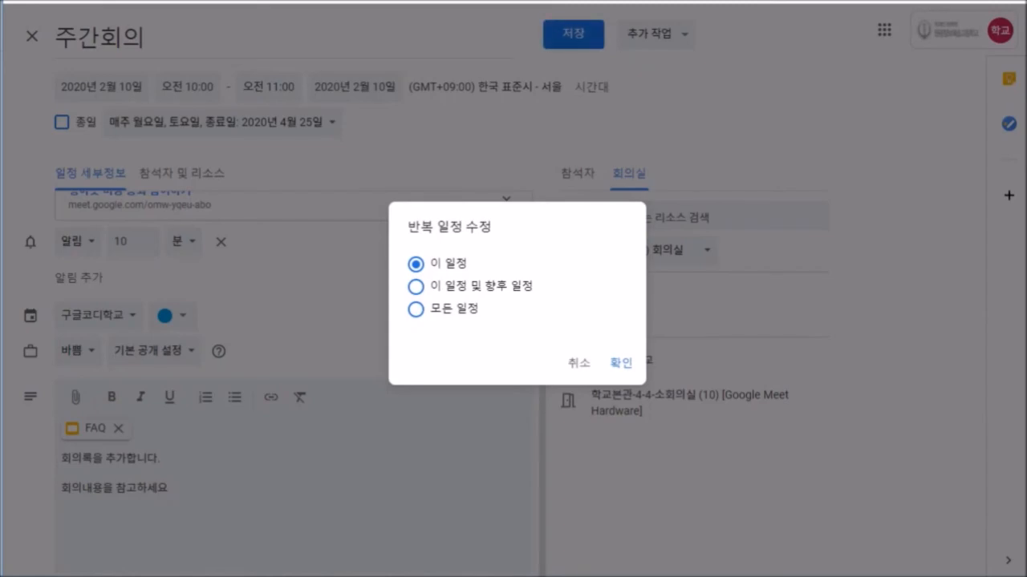
click(621, 363)
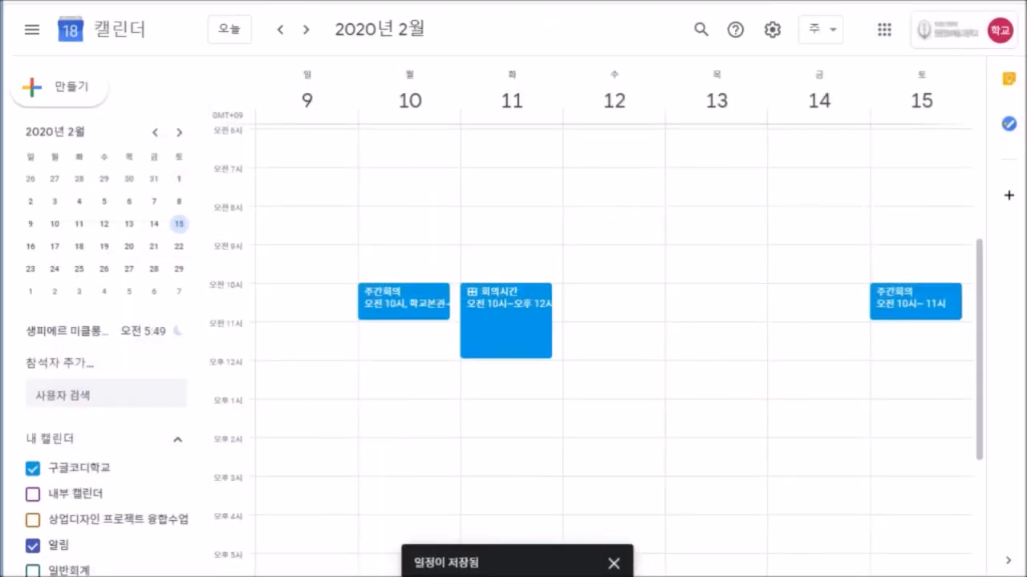
Add 프로젝트 회의 #2001A on Wednesday, February 12, 12–1 PM.
click(611, 379)
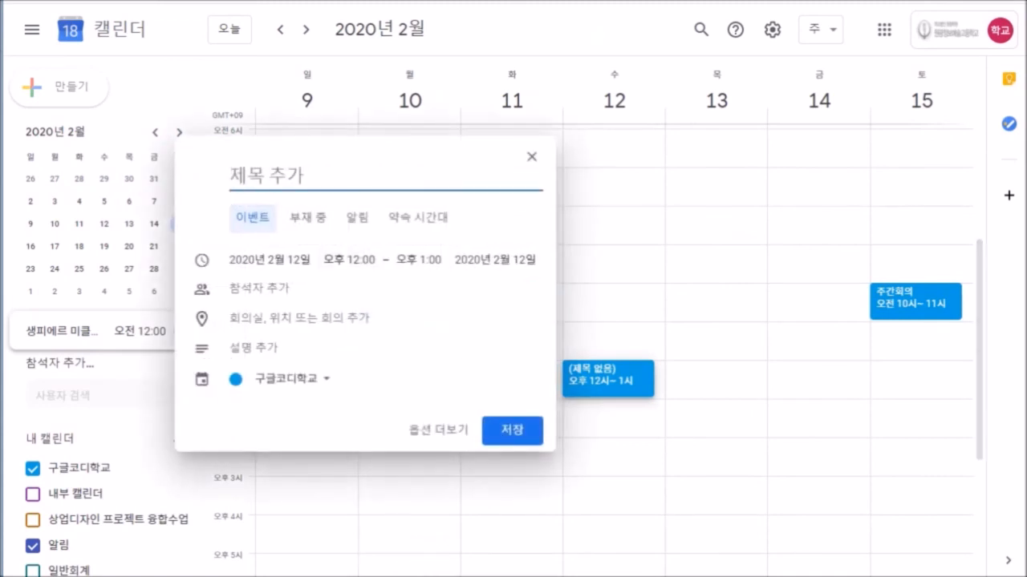
text(프로젝트 ㅎ)
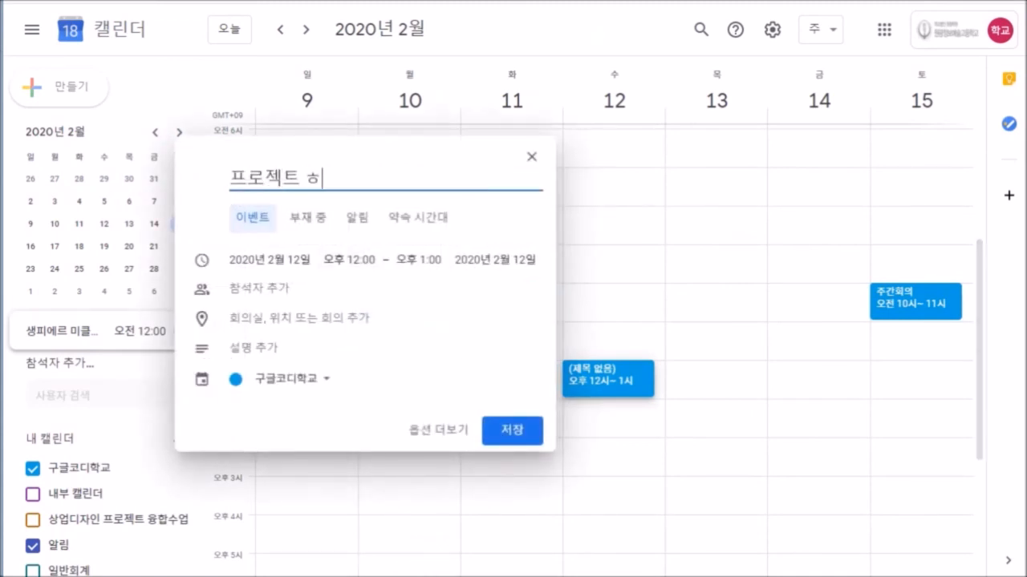
key(BackSpace)
text(회의 #)
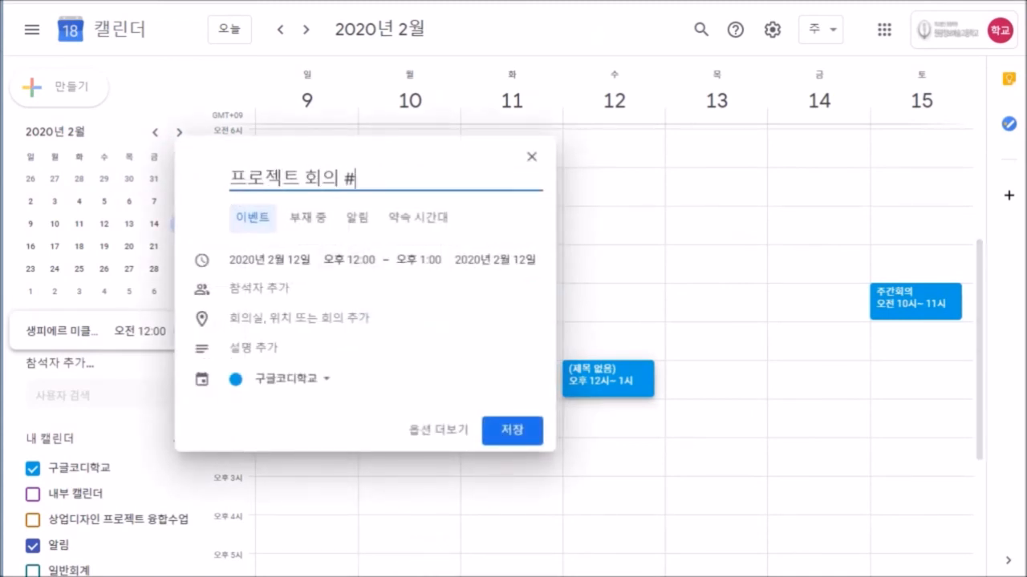
text(2001A)
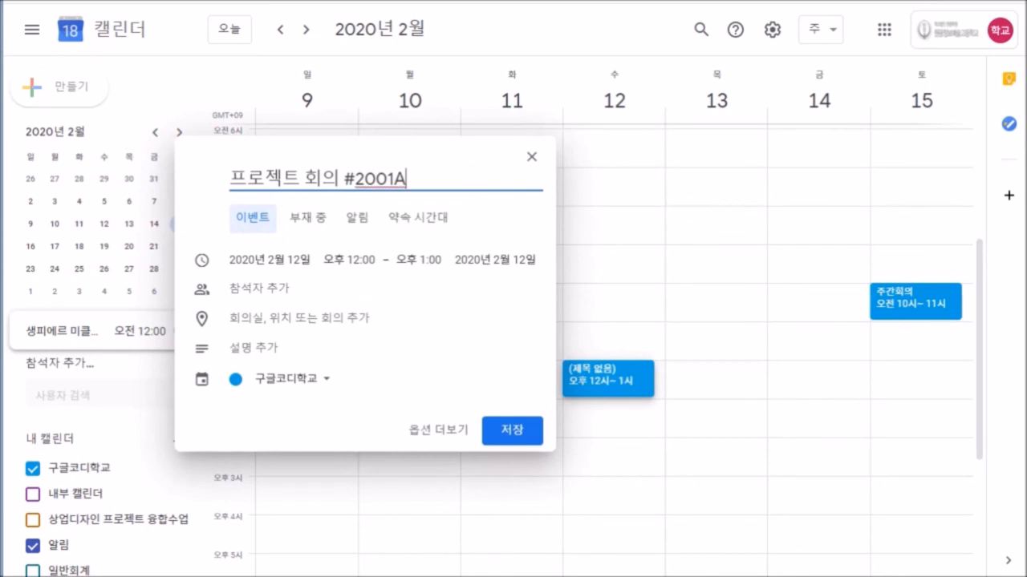
key(Return)
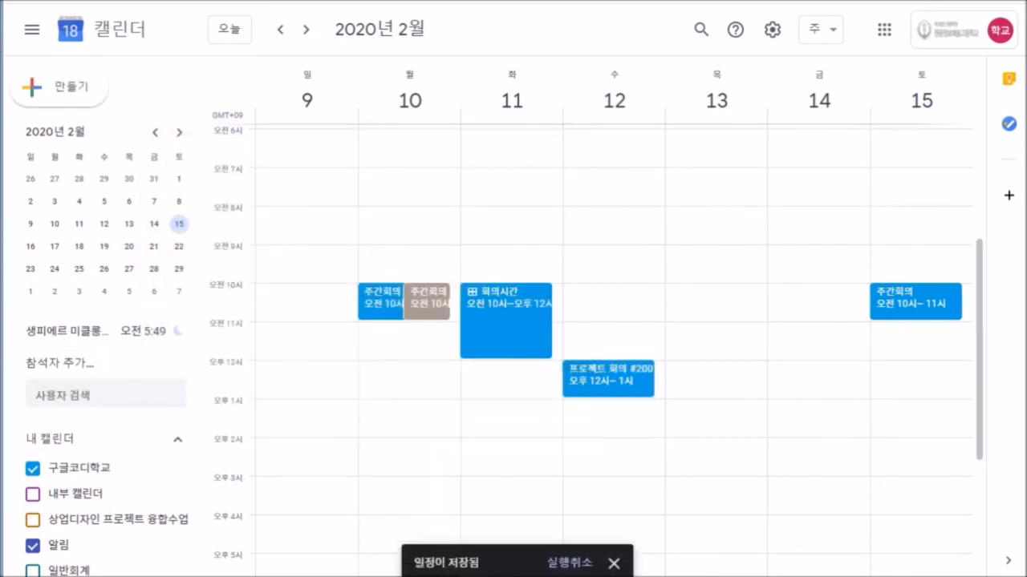
Start a 고객회의 event at 2–3 PM and open its full editor.
click(611, 453)
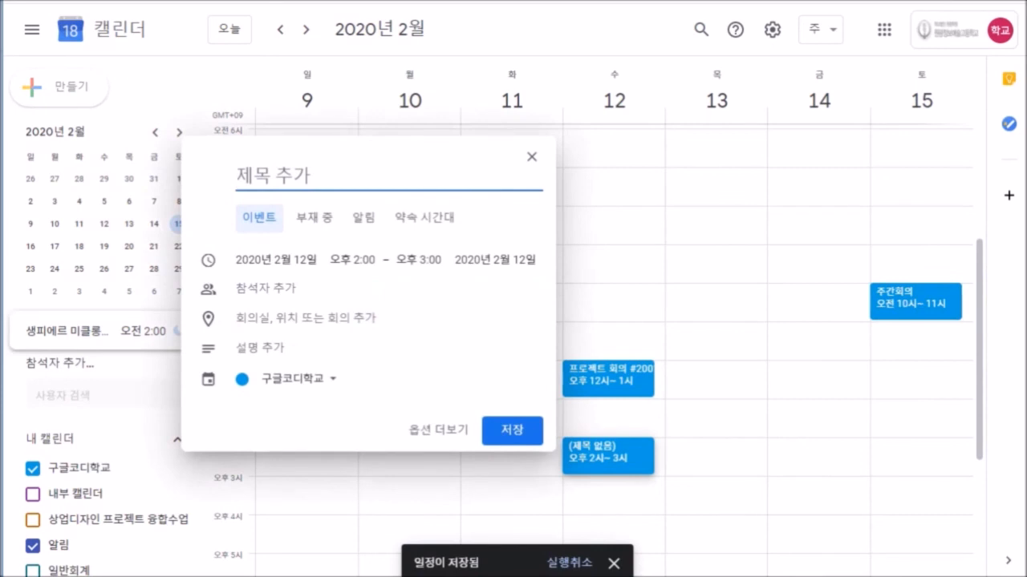
text(rhro)
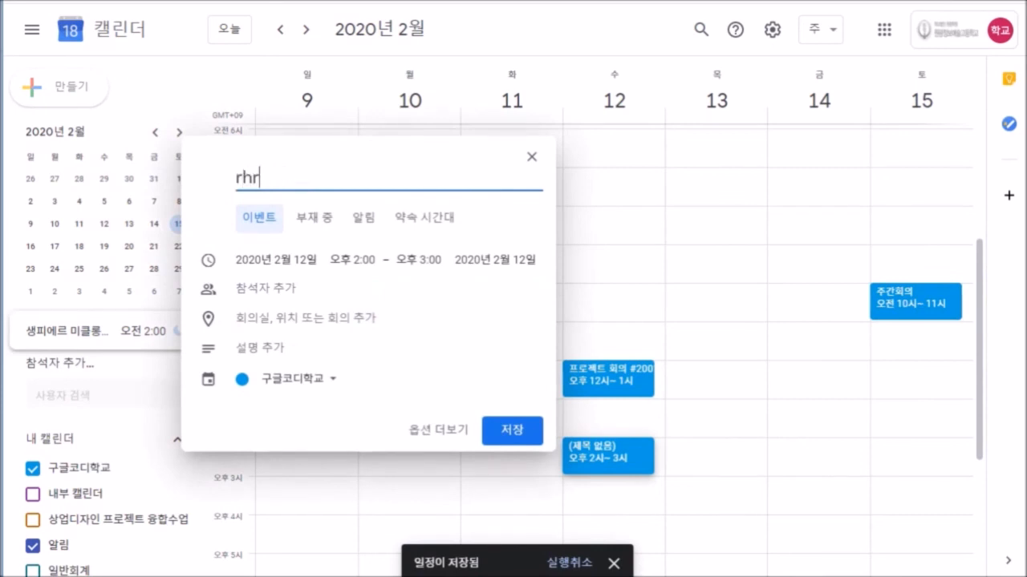
key(BackSpace)
key(BackSpace)
key(BackSpace)
key(BackSpace)
text(고객회의)
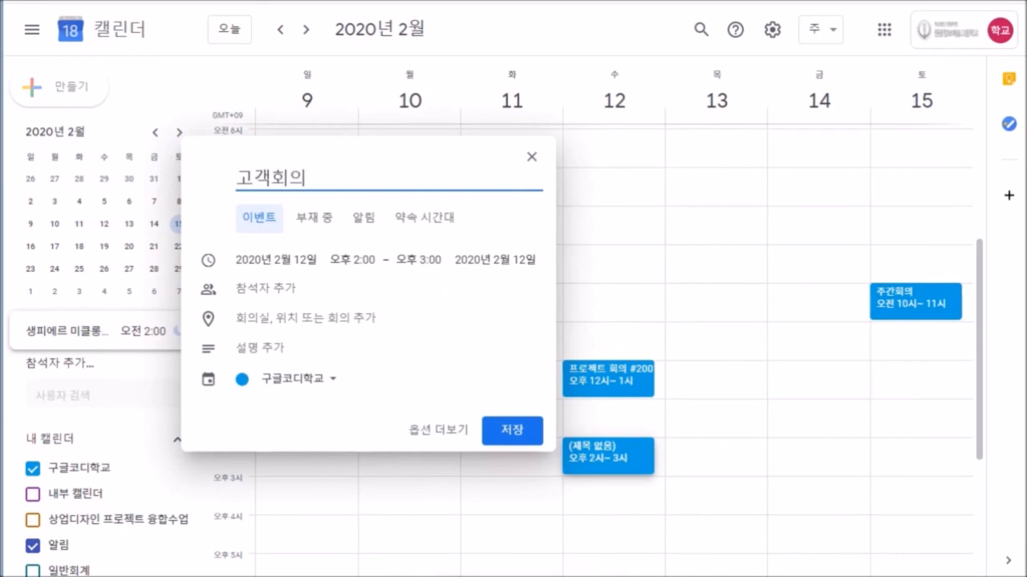
click(437, 430)
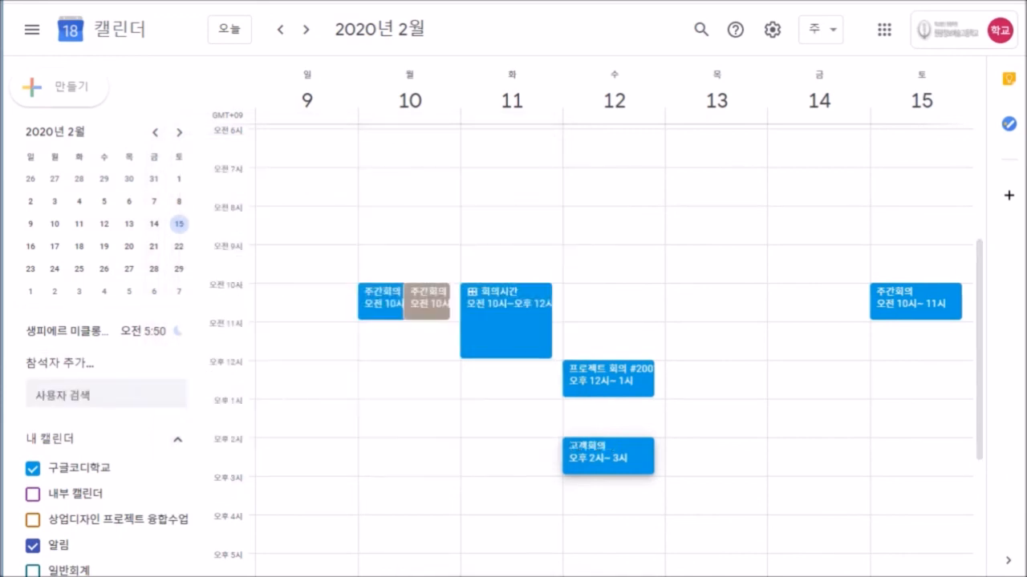
Write the 고객회의 description 'ㅇㅇ시사와 회의' with an attendee line beneath it.
click(85, 474)
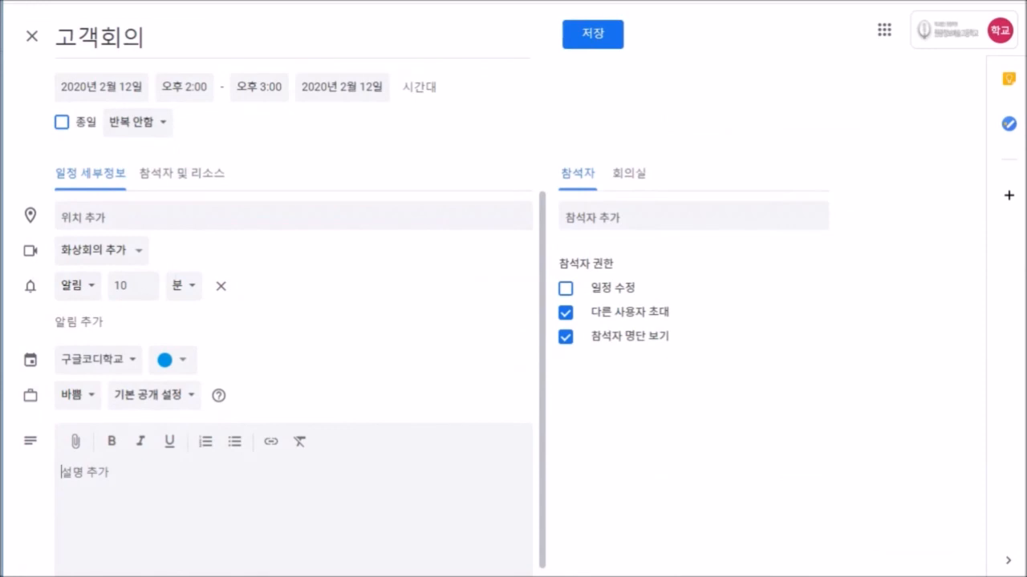
text(ㅇㅇ시)
text(사와 회의)
key(Return)
text(참)
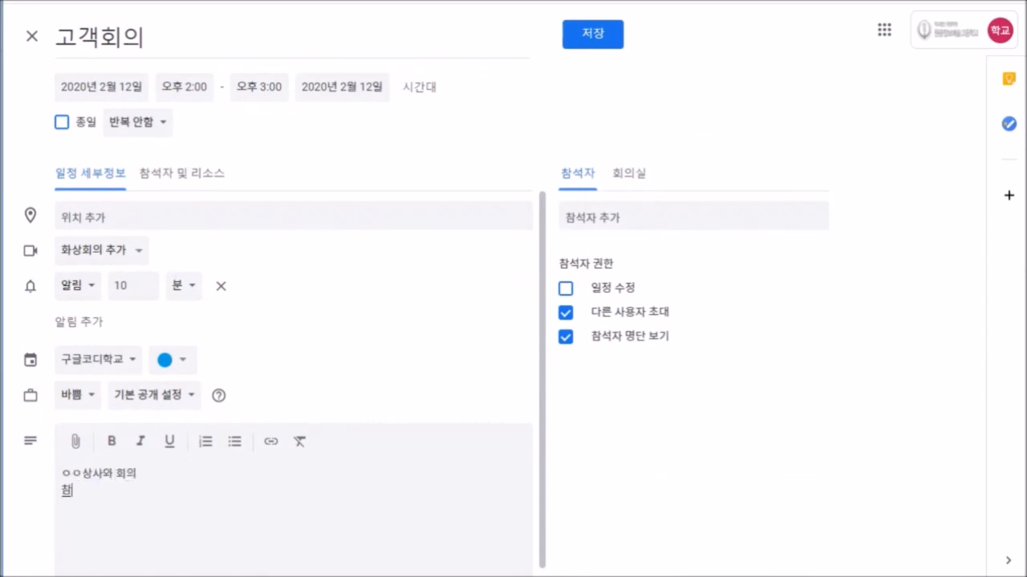
text(먹지)
key(BackSpace)
key(BackSpace)
key(BackSpace)
key(BackSpace)
text(채)
text(참석자 : 이)
text(ㅇ이)
Invite one guest, move to the suggested 3:30–4:30 PM slot, and save with invitations sent.
click(609, 217)
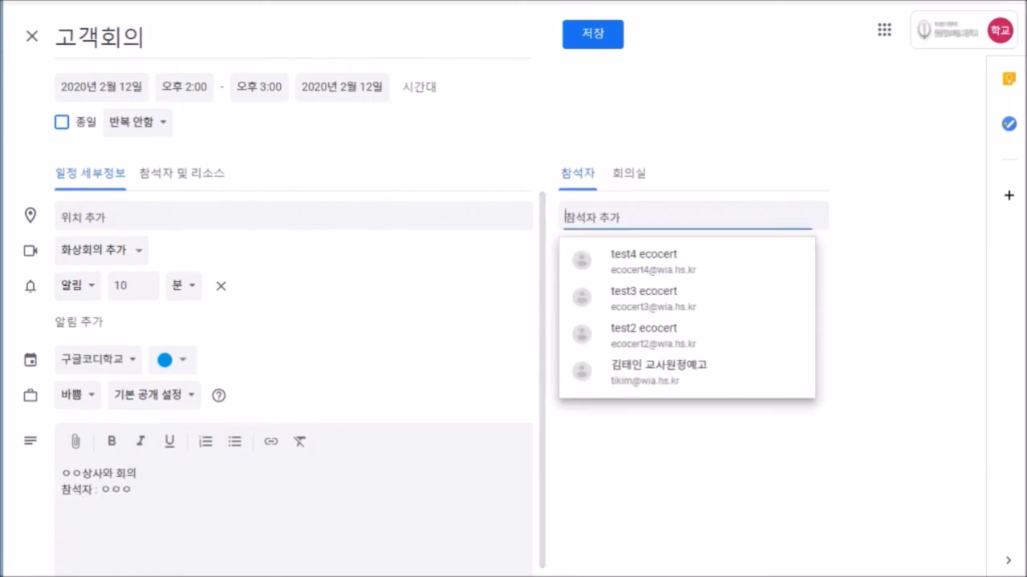
text(ㅎ)
text(홍길동)
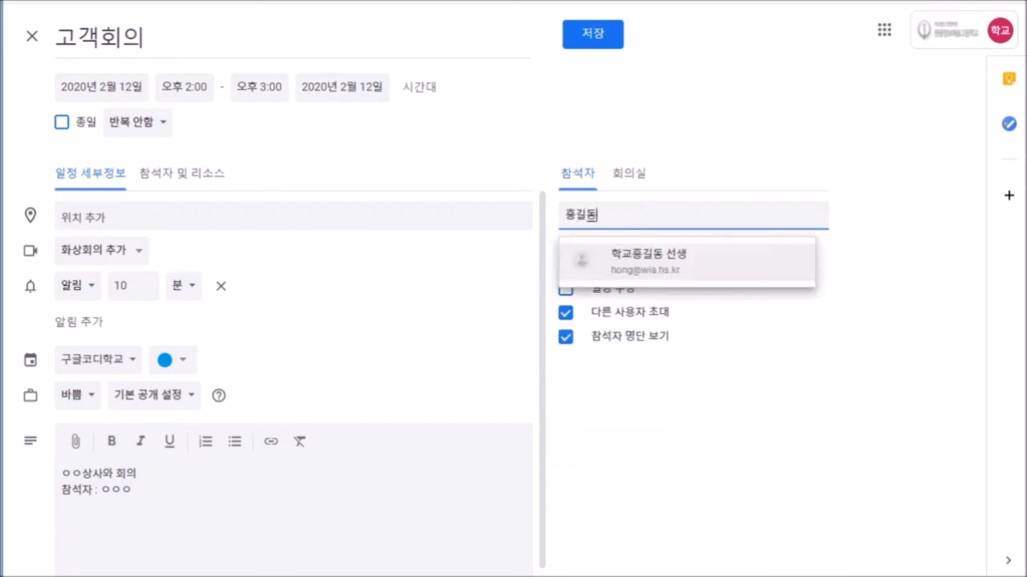
key(Return)
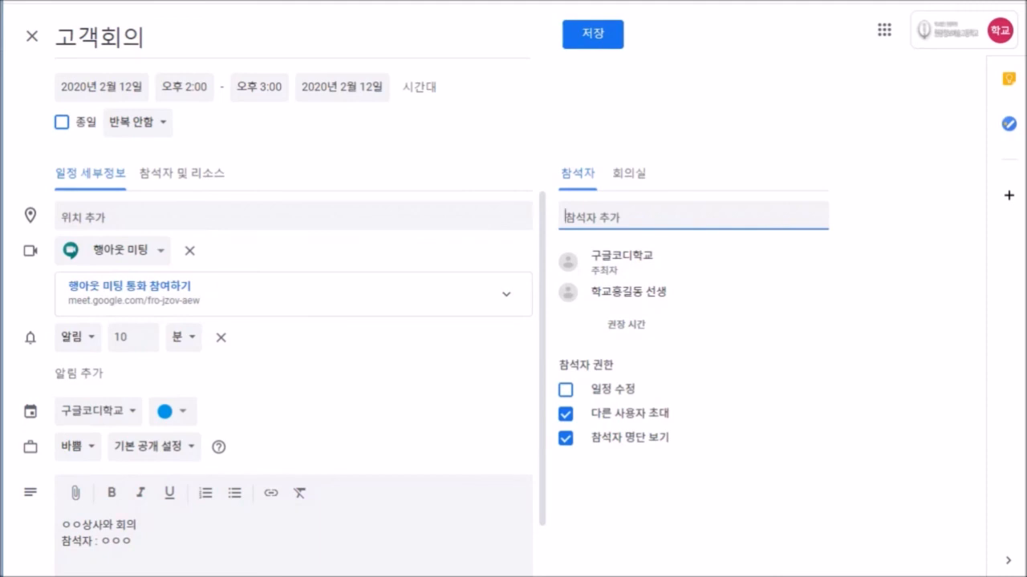
click(626, 324)
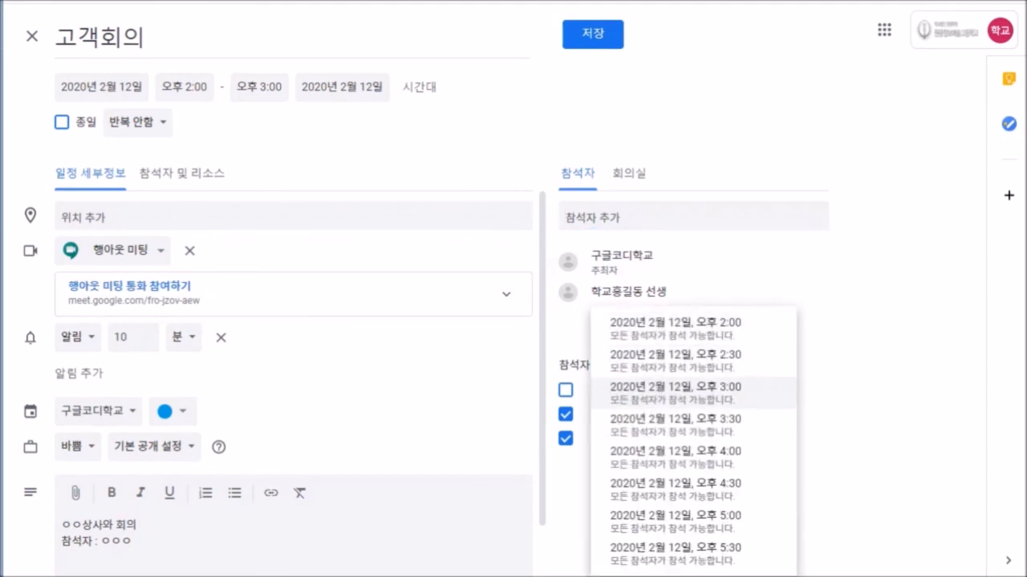
click(674, 426)
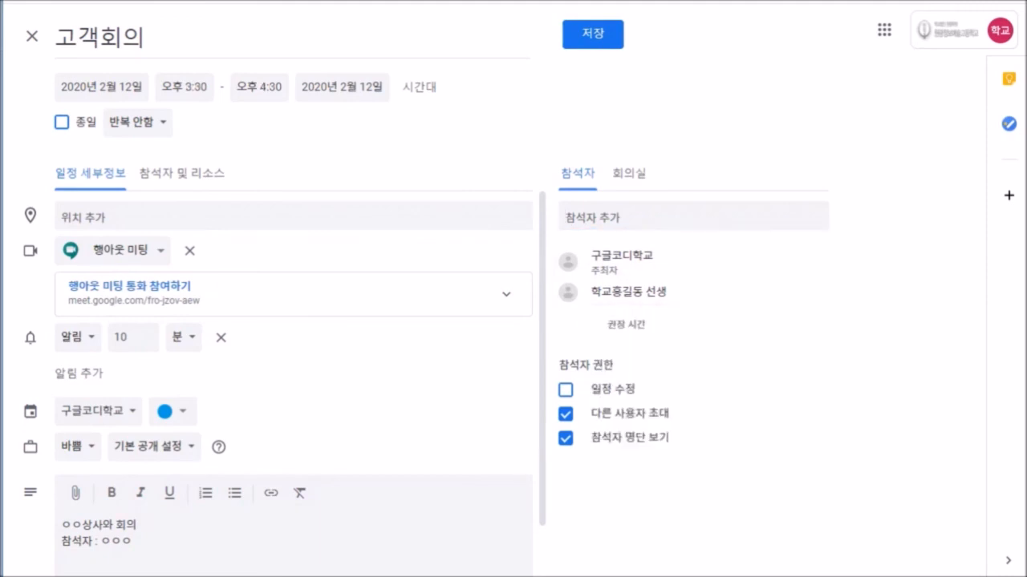
click(593, 34)
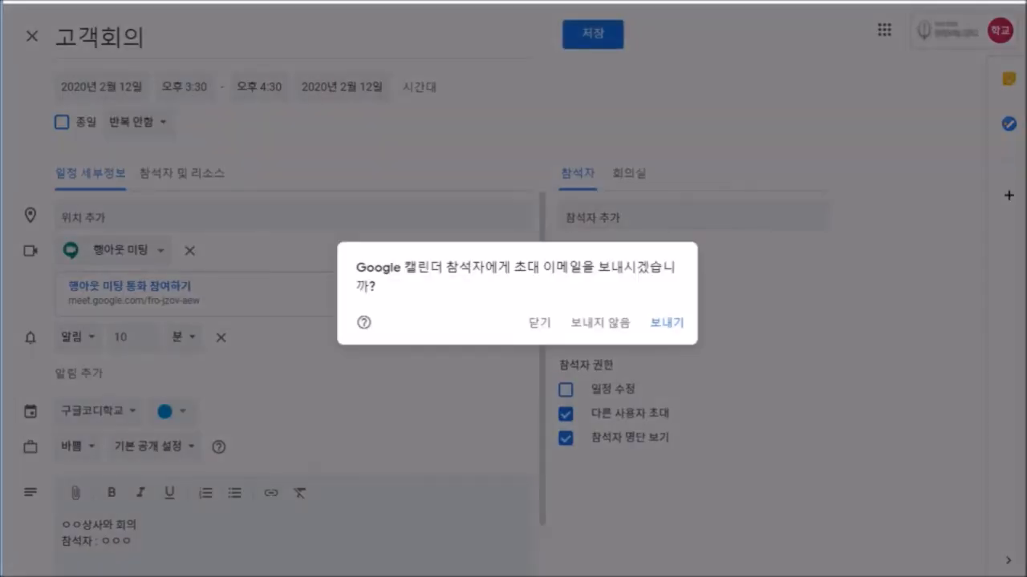
click(667, 323)
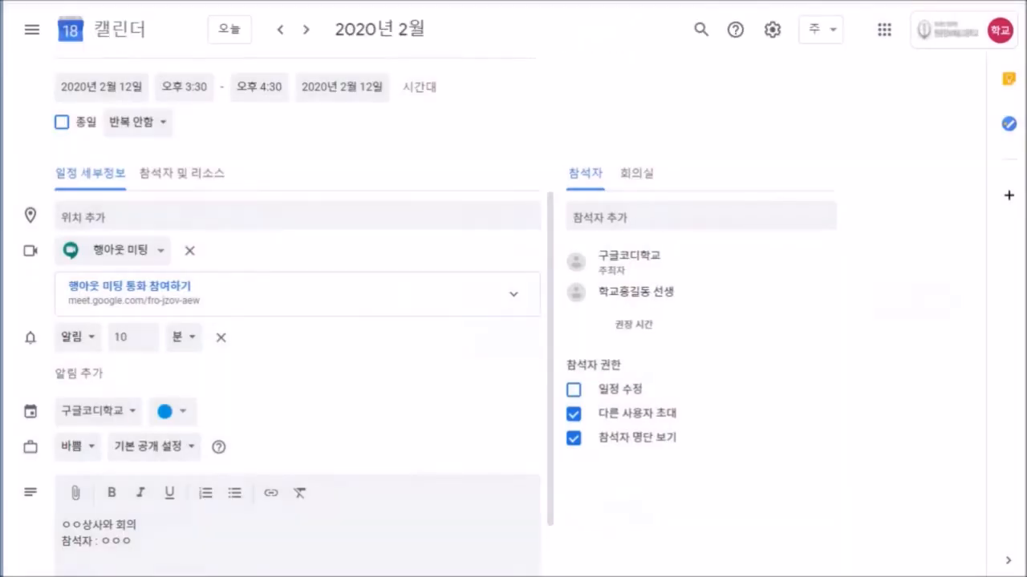
Turn on 내부 캘린더 and mark the February 12 and 11 약먹기 reminders done.
scroll(609, 337, down, 2)
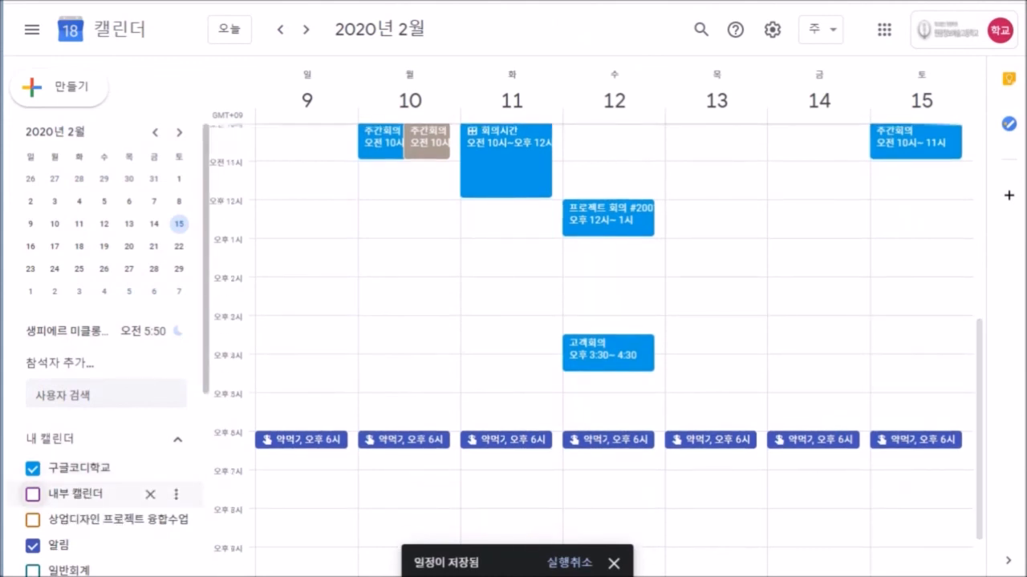
click(33, 494)
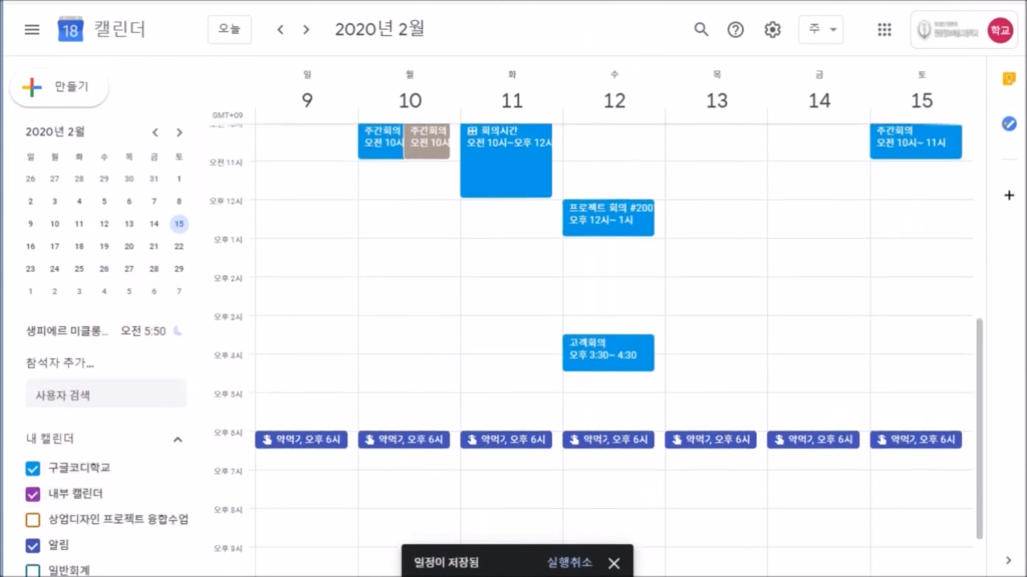
click(608, 439)
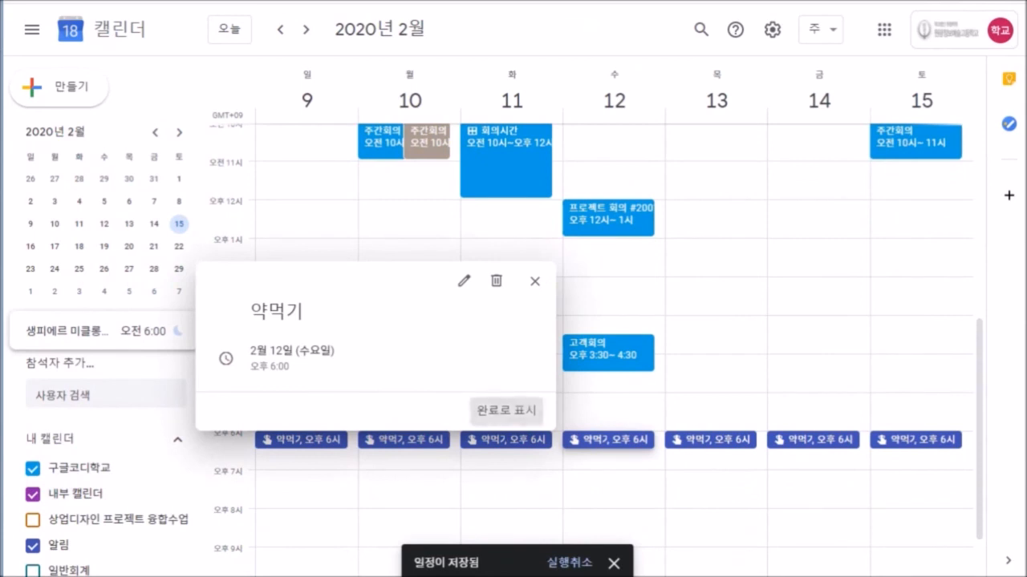
click(505, 409)
click(505, 440)
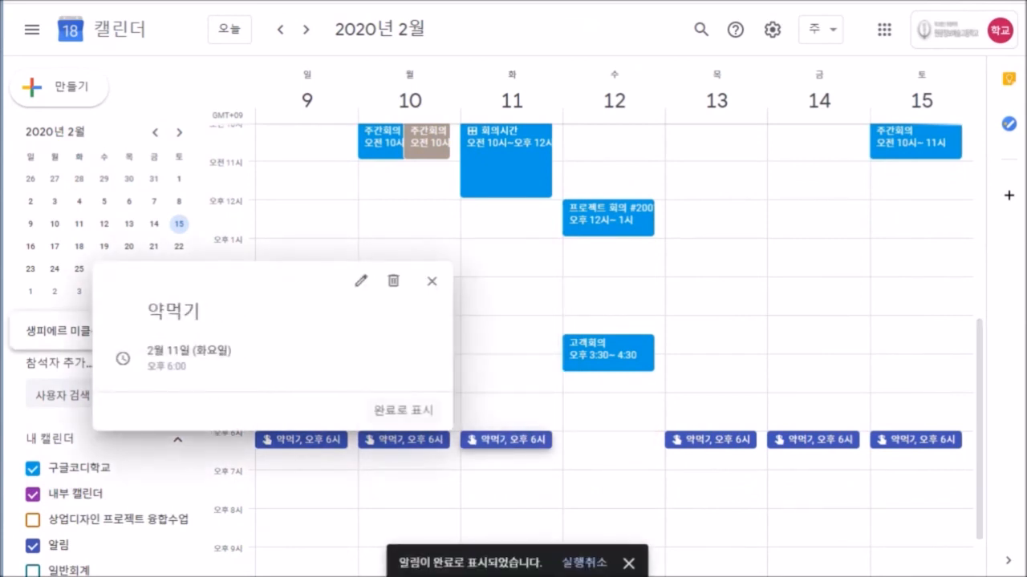
click(408, 410)
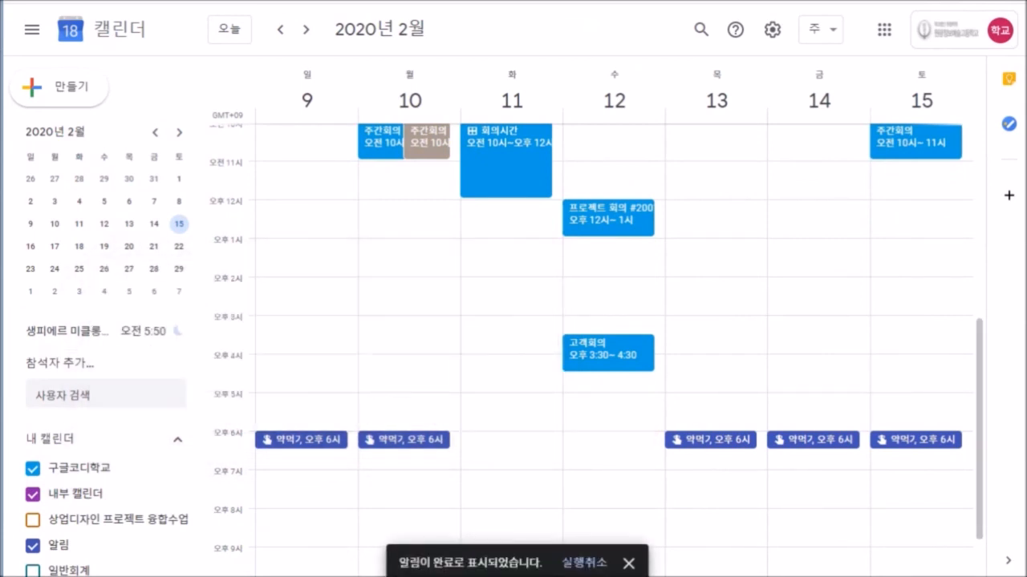
scroll(614, 337, up, 2)
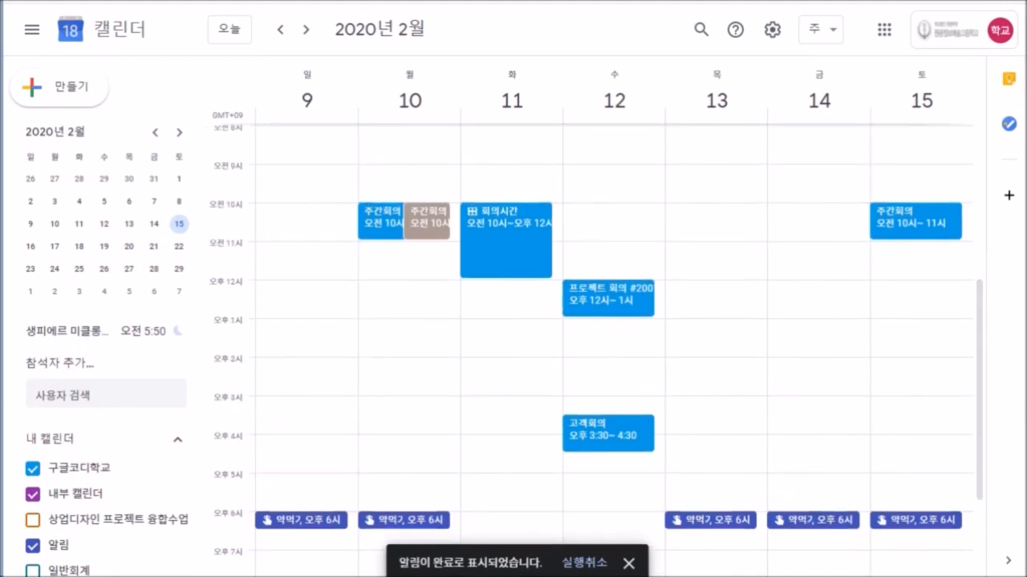